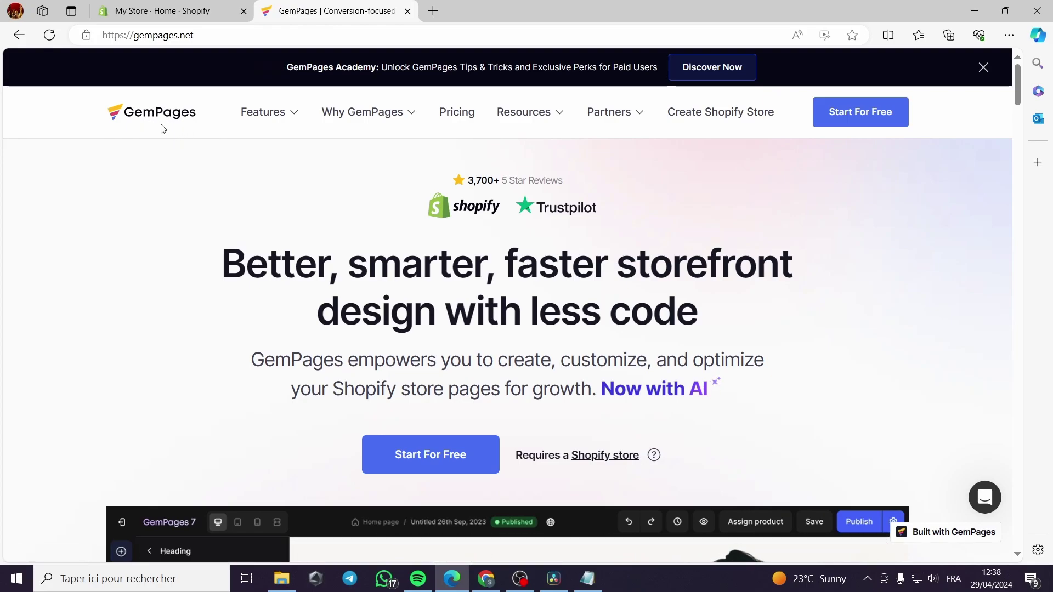
Open the live online store from the Shopify admin and examine the t-shirt product page.
left_click(170, 12)
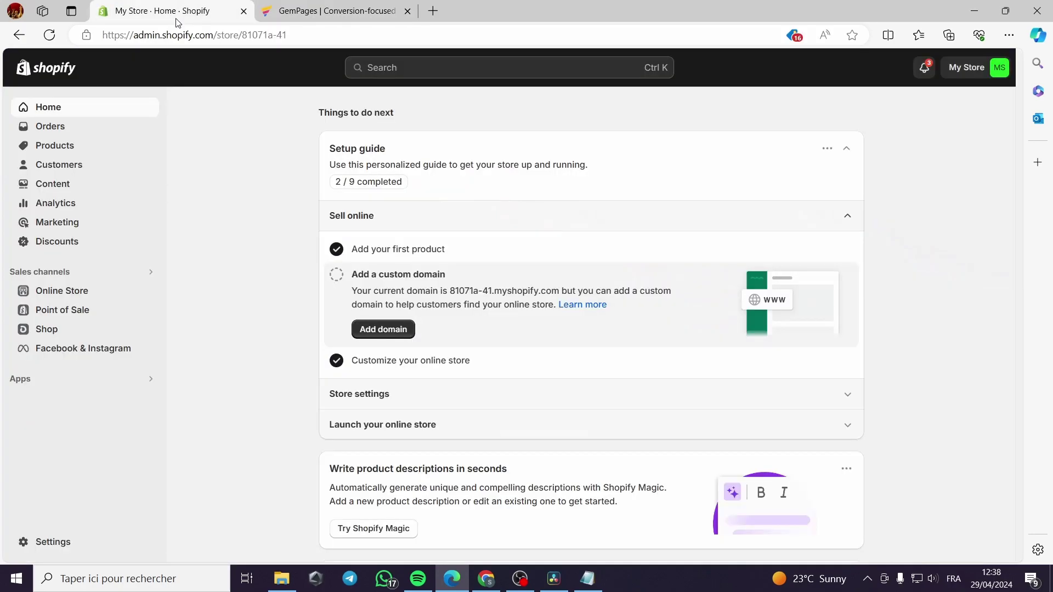
left_click(146, 291)
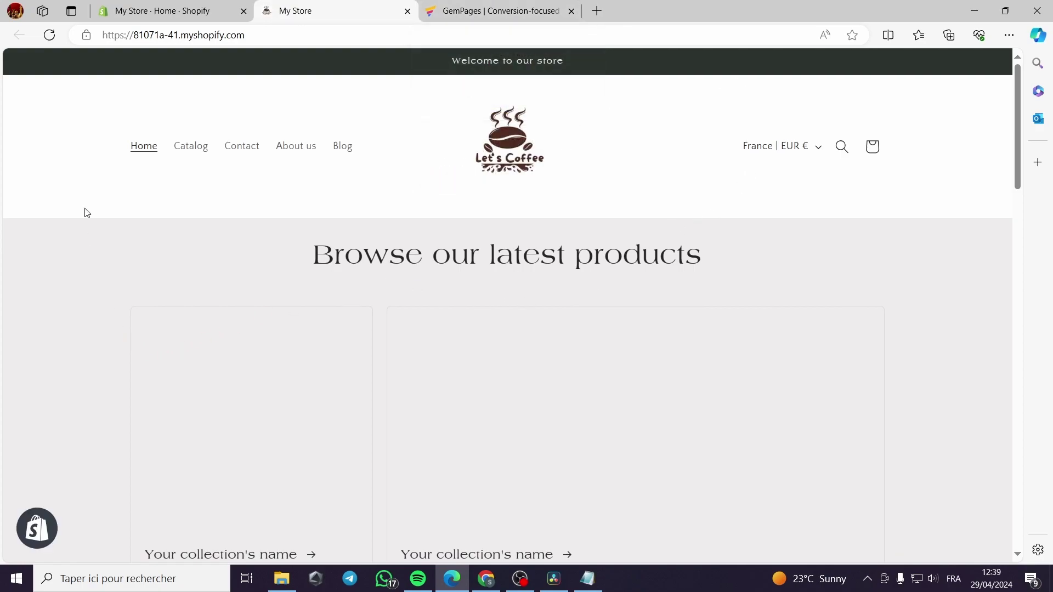
scroll(768, 267, "down", 10)
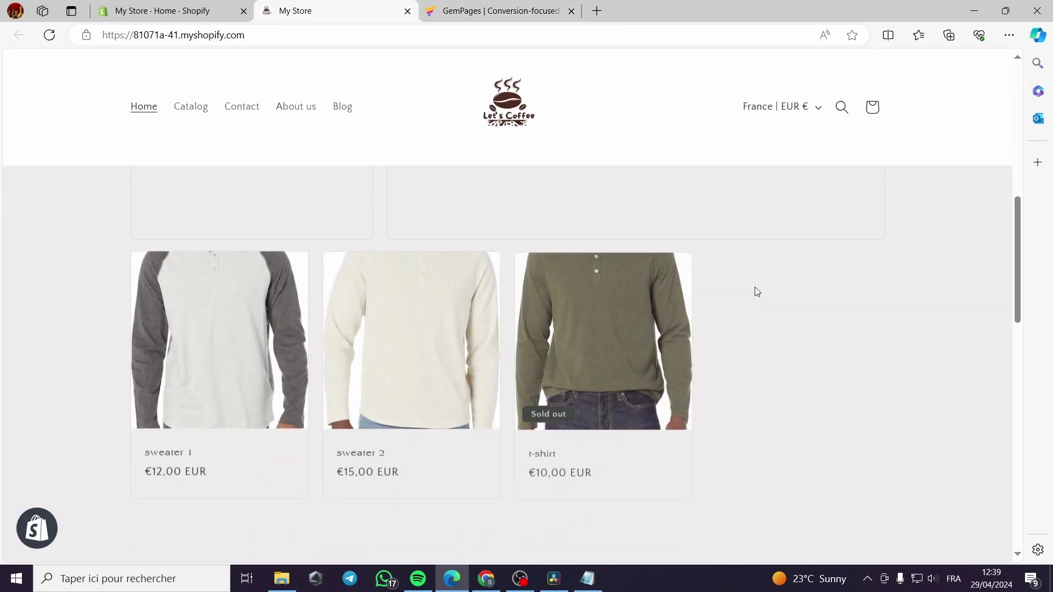
left_click(622, 362)
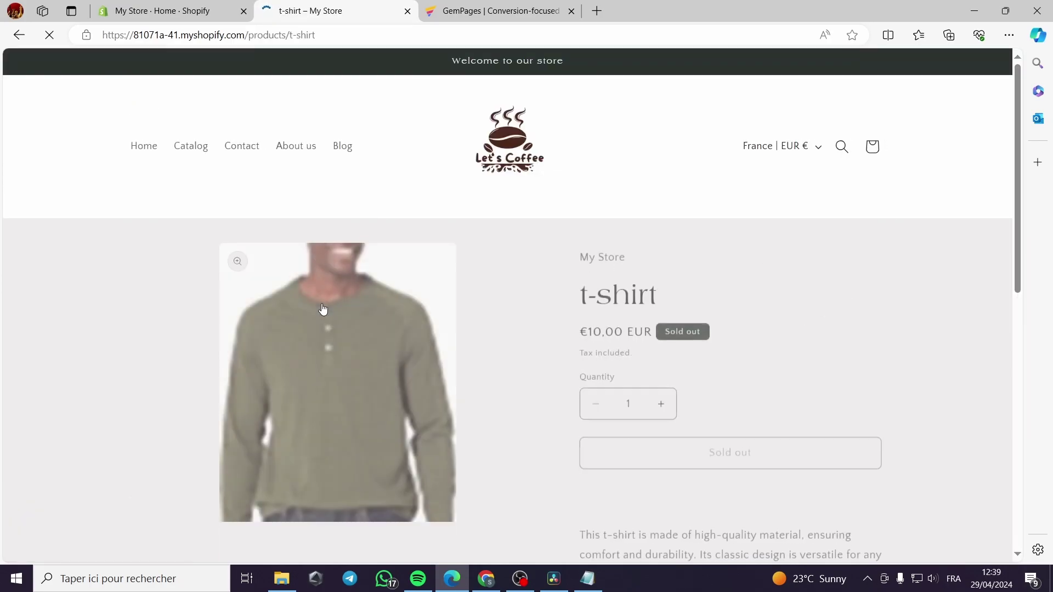
scroll(616, 384, "down", 3)
scroll(768, 329, "down", 1)
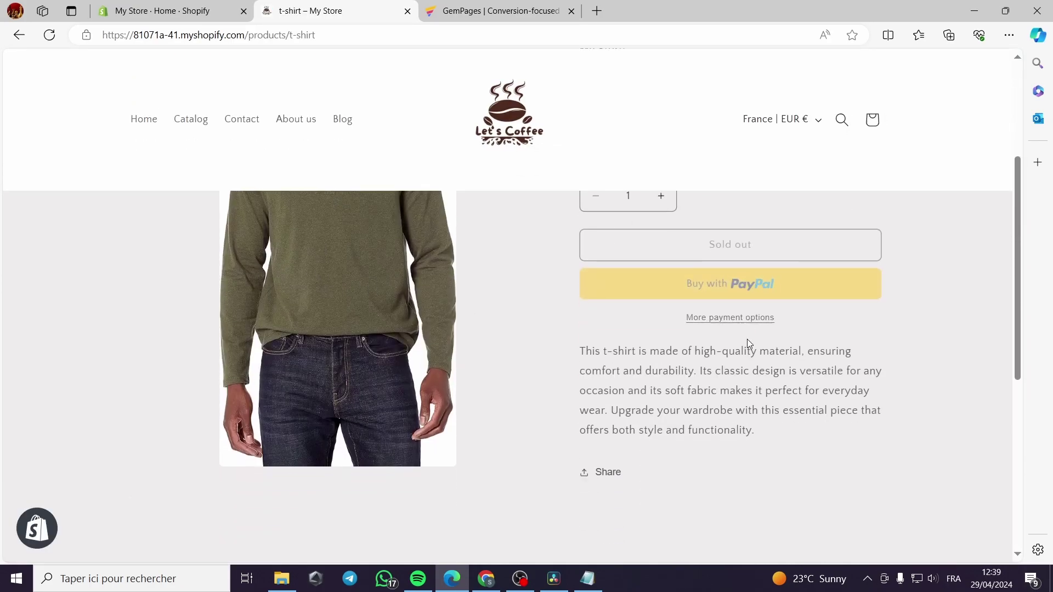
scroll(685, 351, "up", 3)
scroll(549, 355, "up", 2)
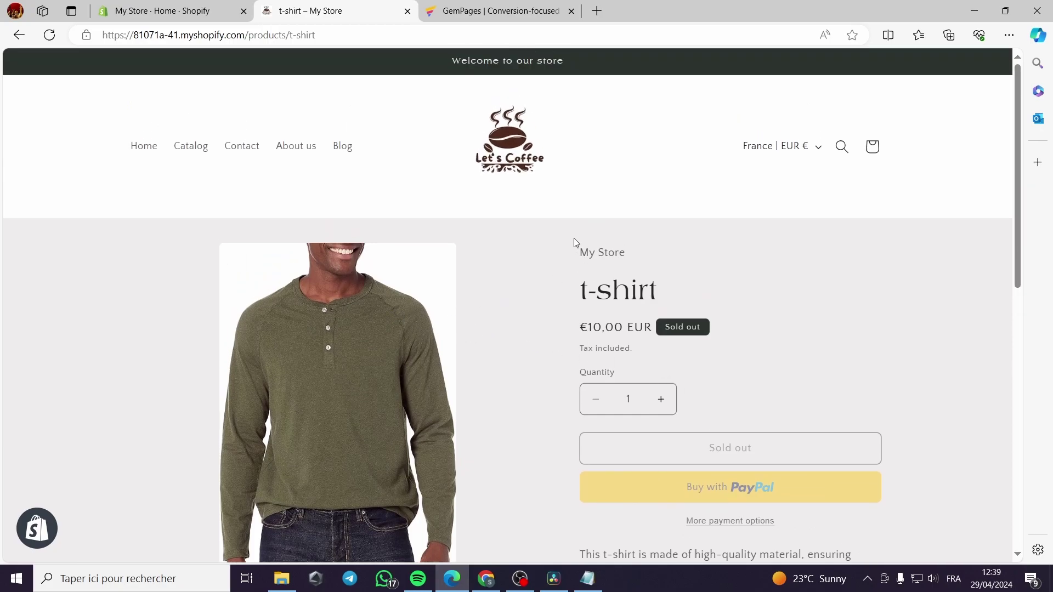
scroll(578, 329, "down", 4)
scroll(582, 275, "up", 5)
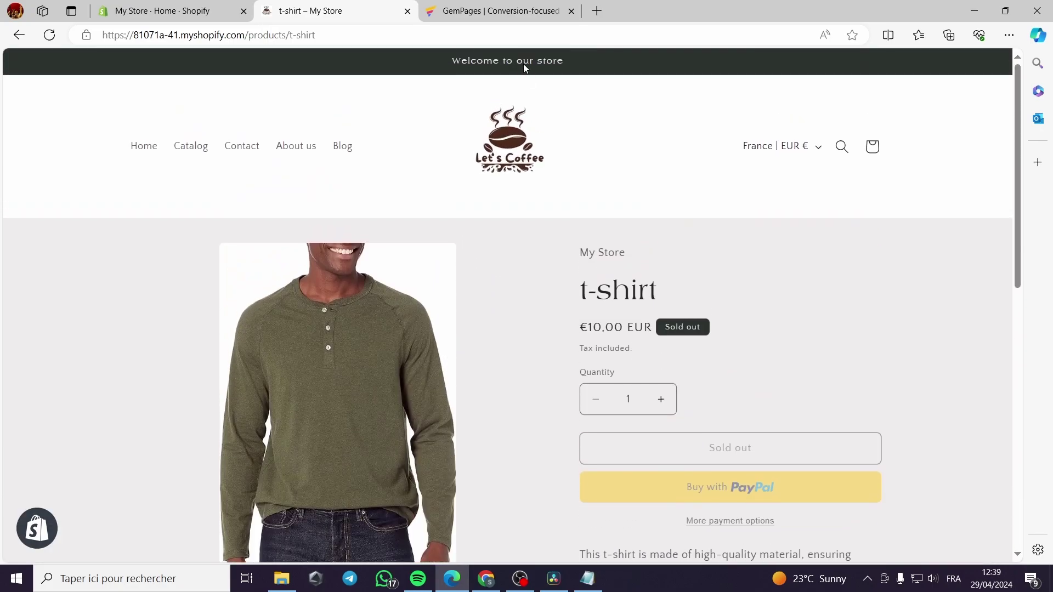
Install the GemPages Landing Page Builder app on the Shopify store, starting from the GemPages website.
left_click(514, 13)
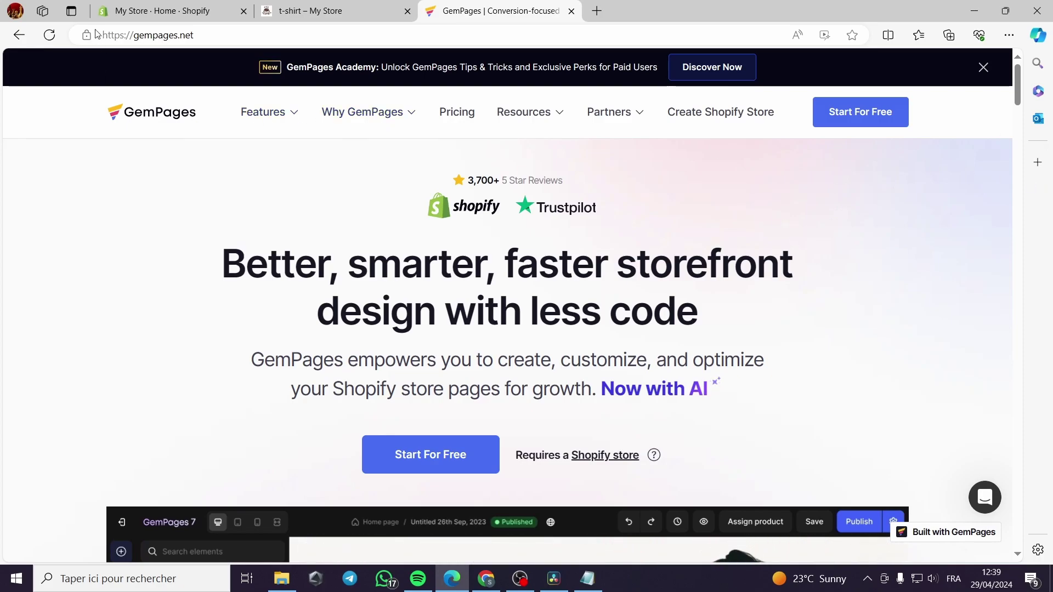
left_click(861, 115)
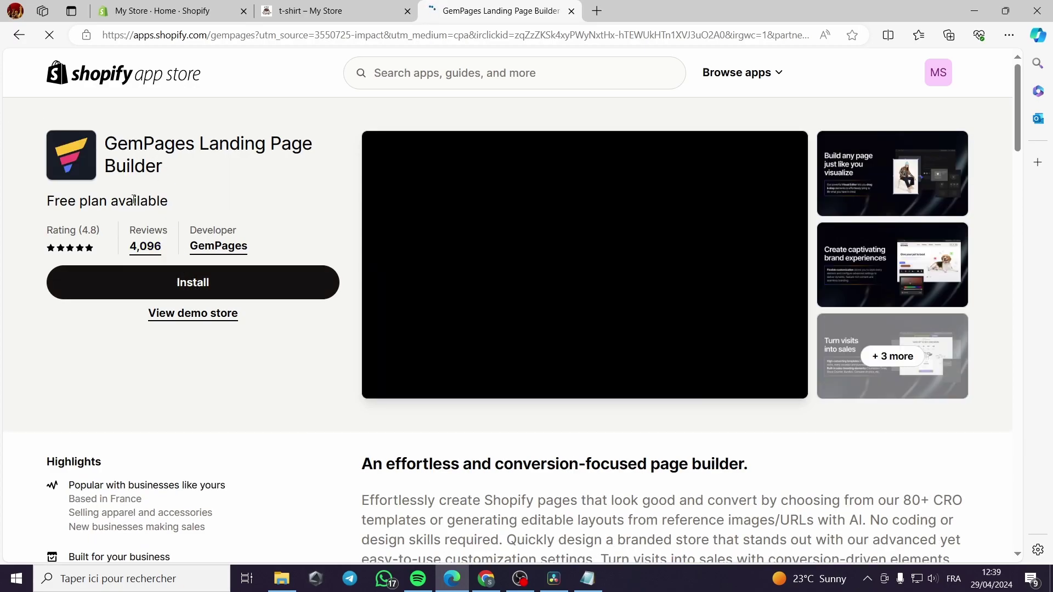
left_click(198, 287)
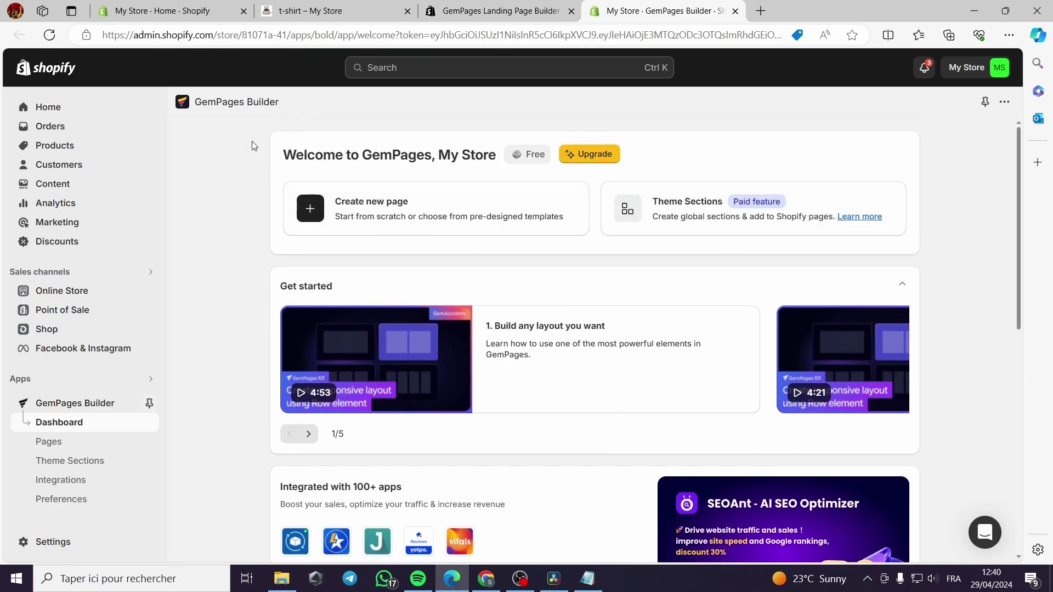
Look through the GemPages dashboard, including its tutorials, app integrations and 2024 feature overview.
scroll(700, 317, "down", 1)
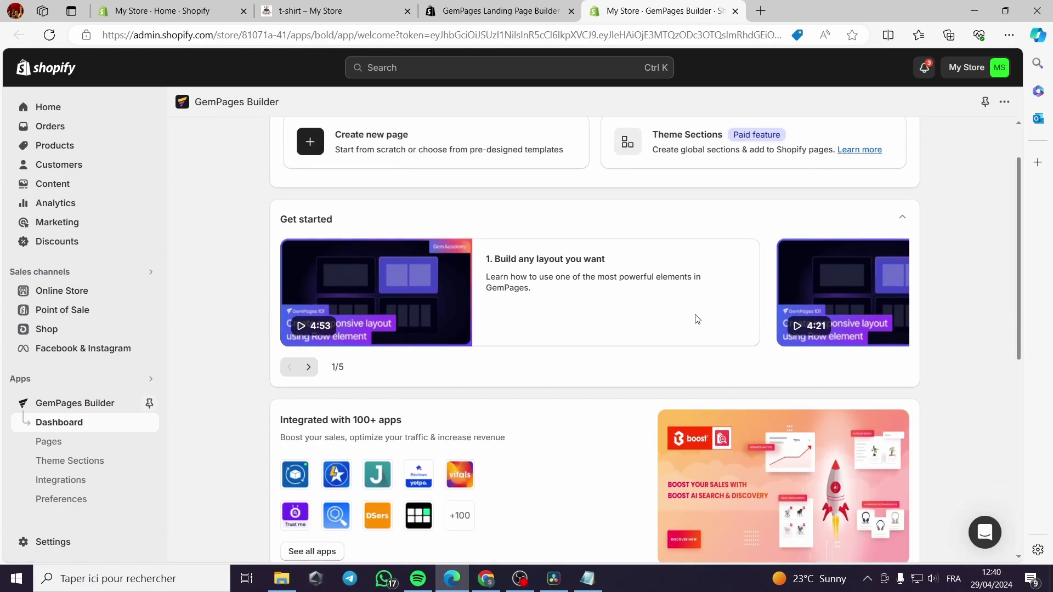
scroll(697, 318, "down", 3)
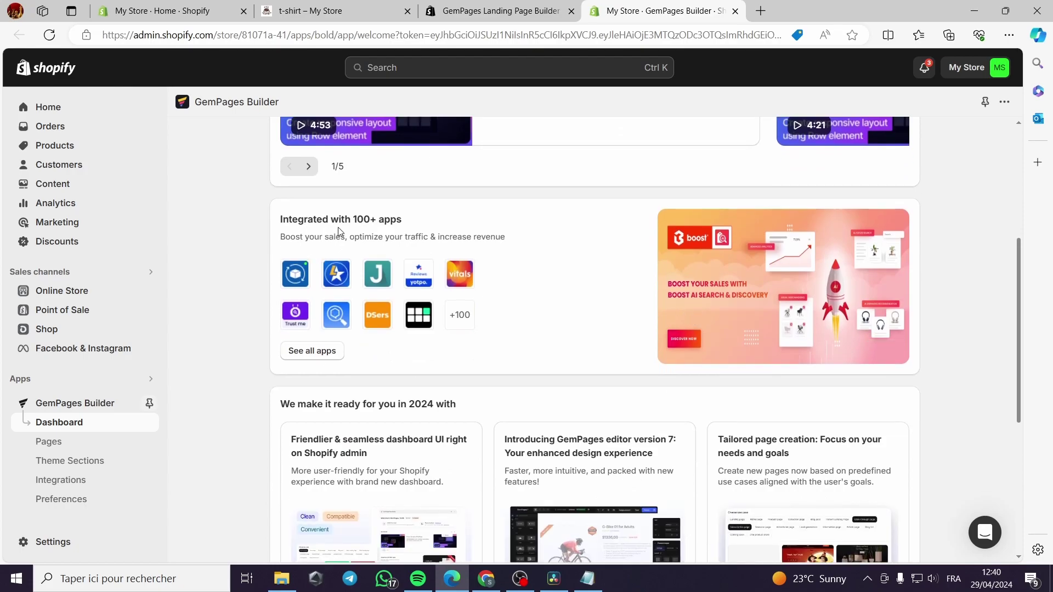
scroll(344, 232, "down", 2)
scroll(551, 354, "down", 2)
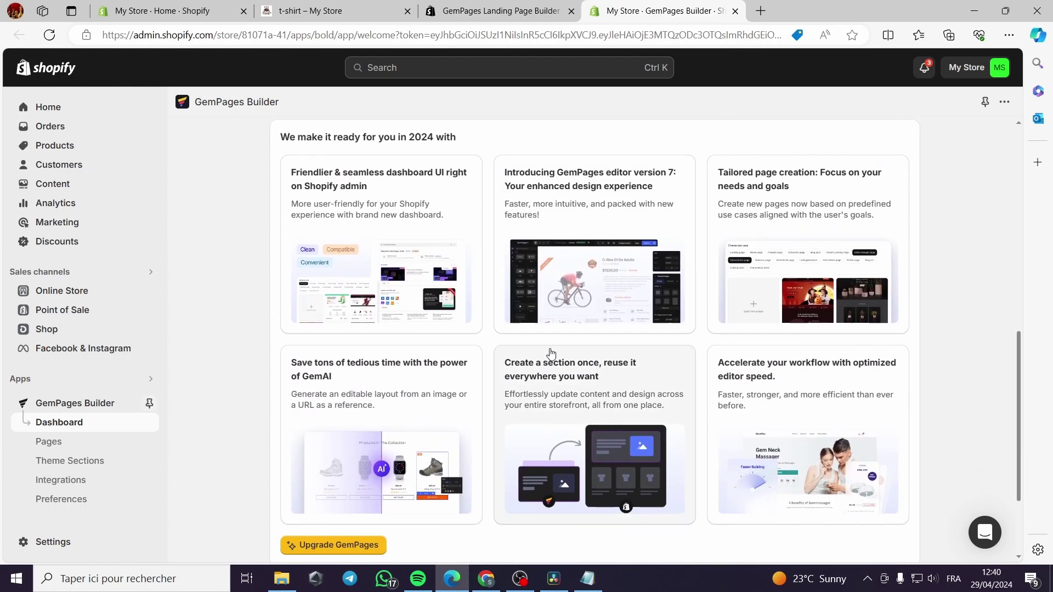
scroll(625, 378, "down", 2)
scroll(548, 378, "up", 3)
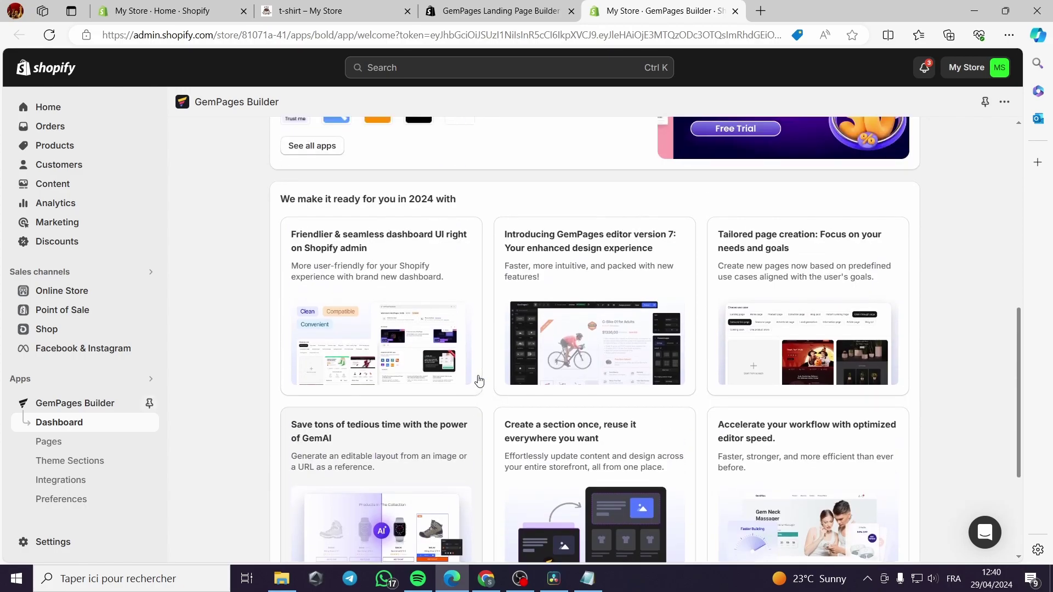
scroll(865, 326, "up", 8)
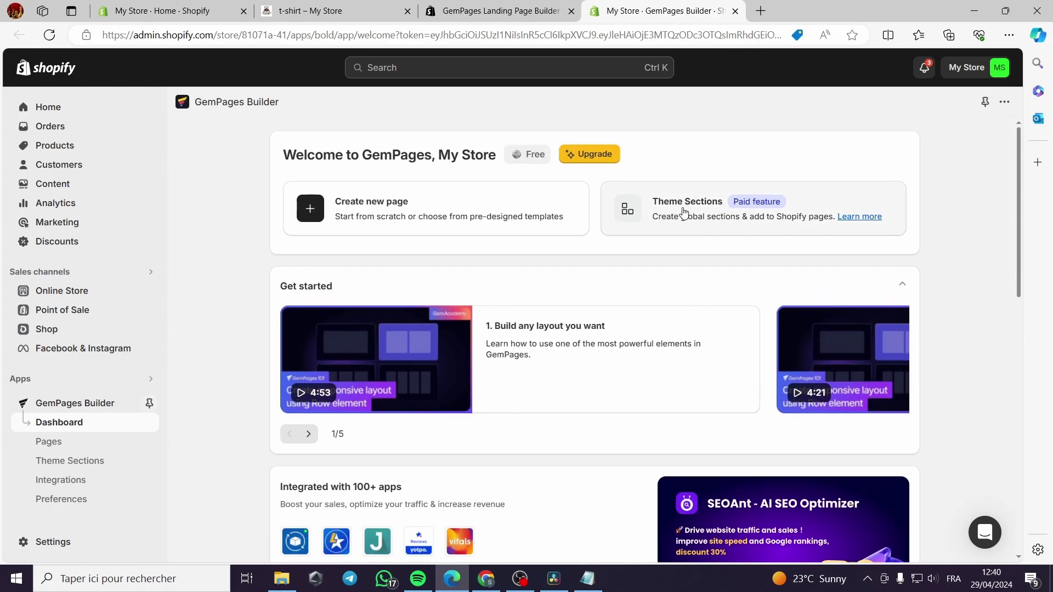
Start creating a new page in GemPages and browse the landing page templates.
left_click(311, 213)
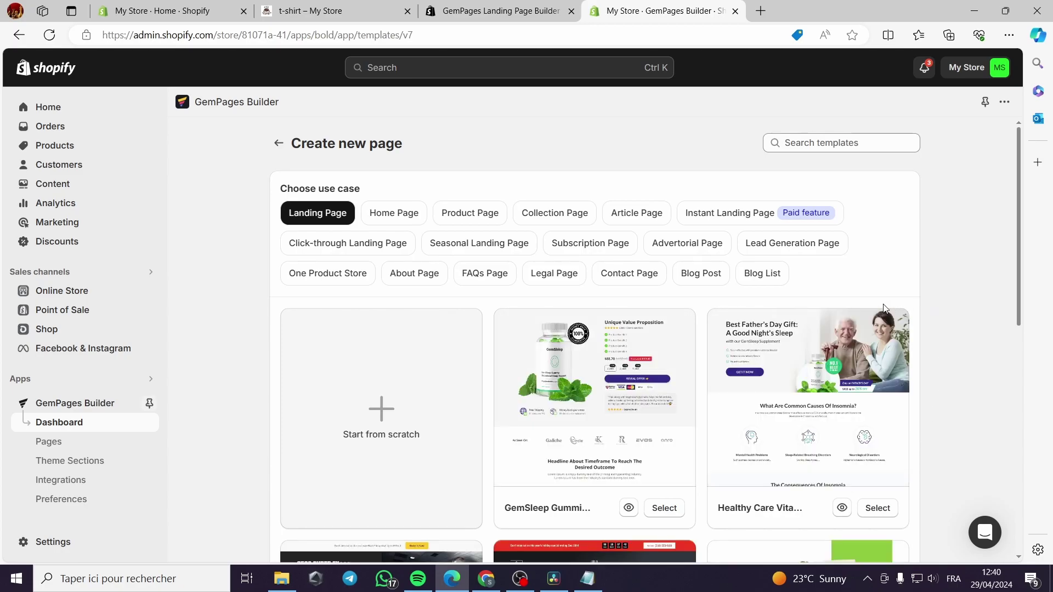
scroll(902, 296, "down", 3)
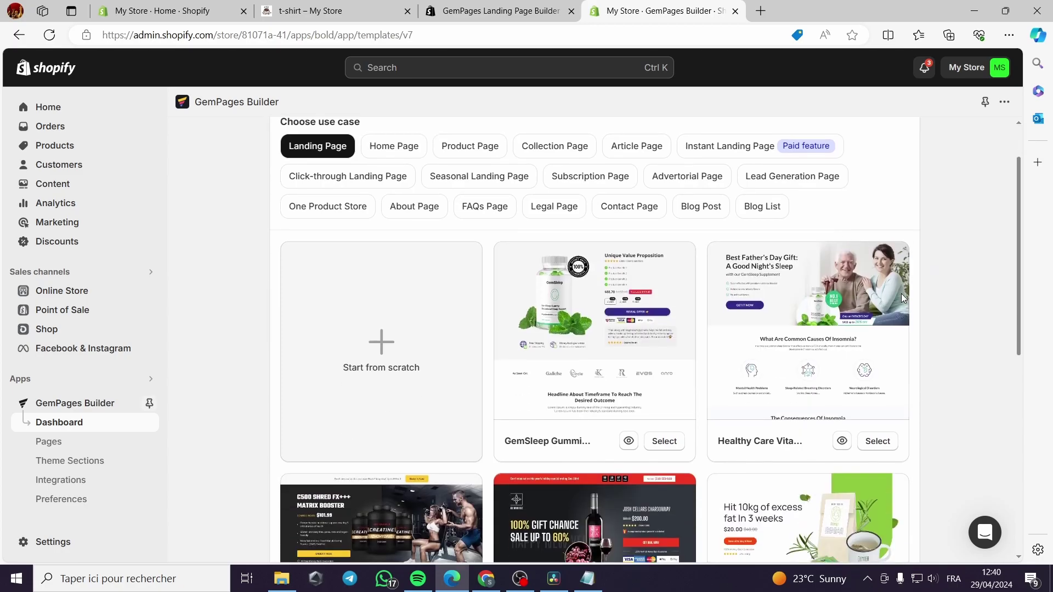
scroll(908, 291, "down", 4)
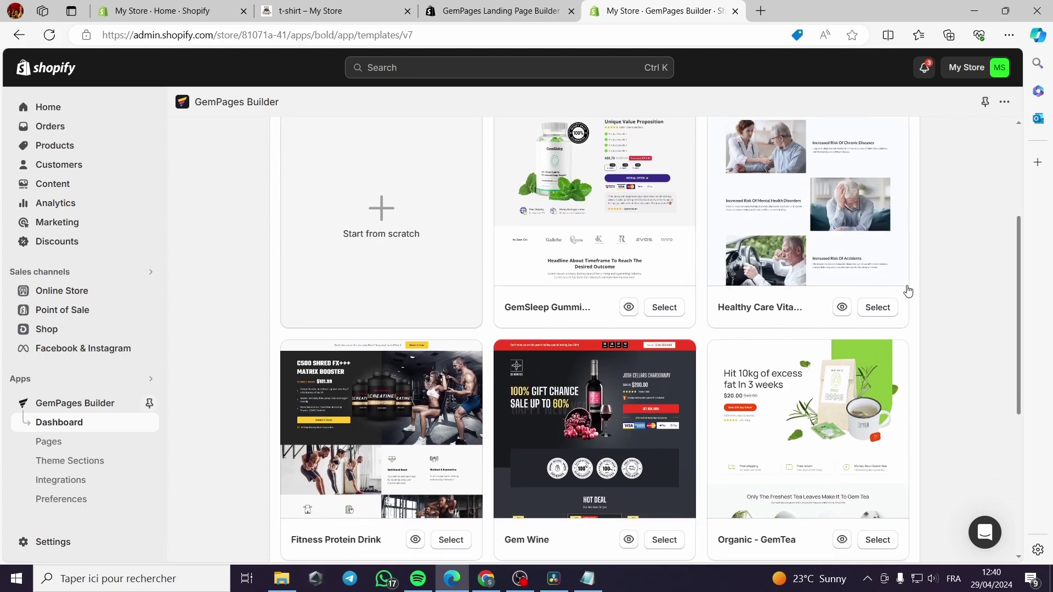
scroll(894, 291, "down", 3)
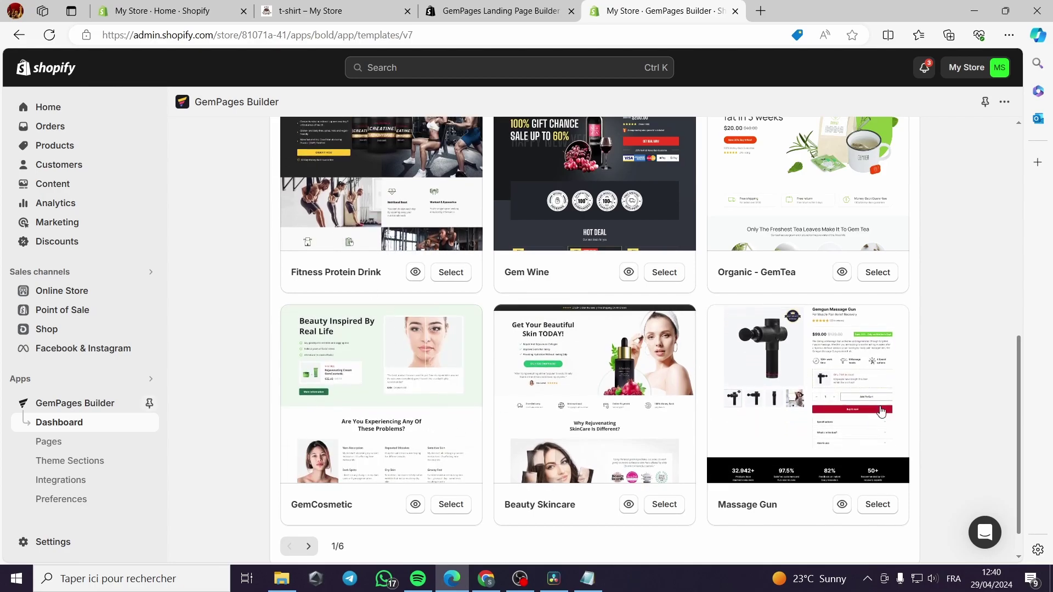
scroll(943, 394, "down", 1)
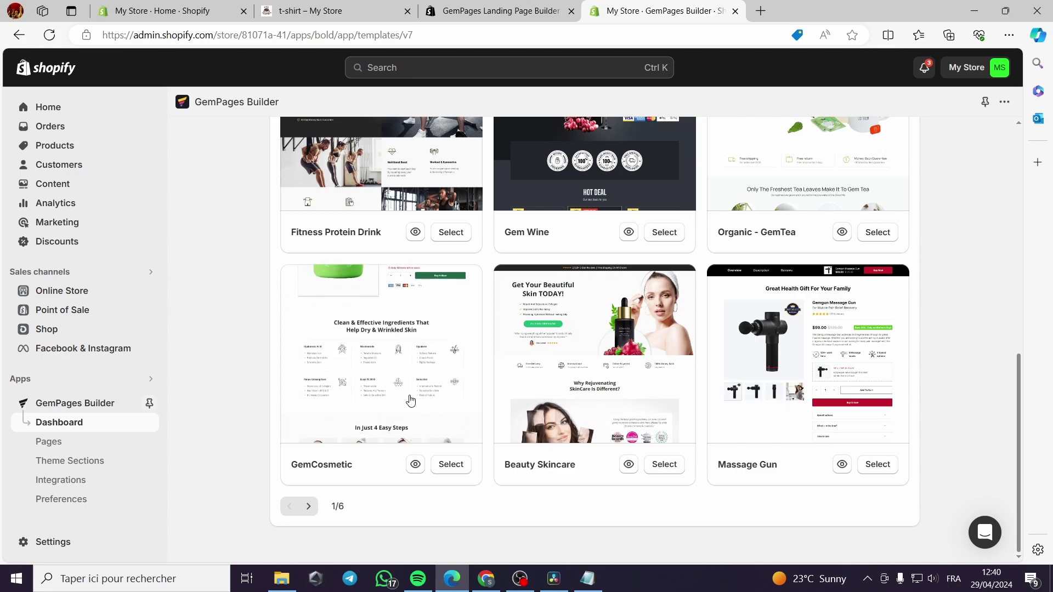
scroll(842, 400, "up", 5)
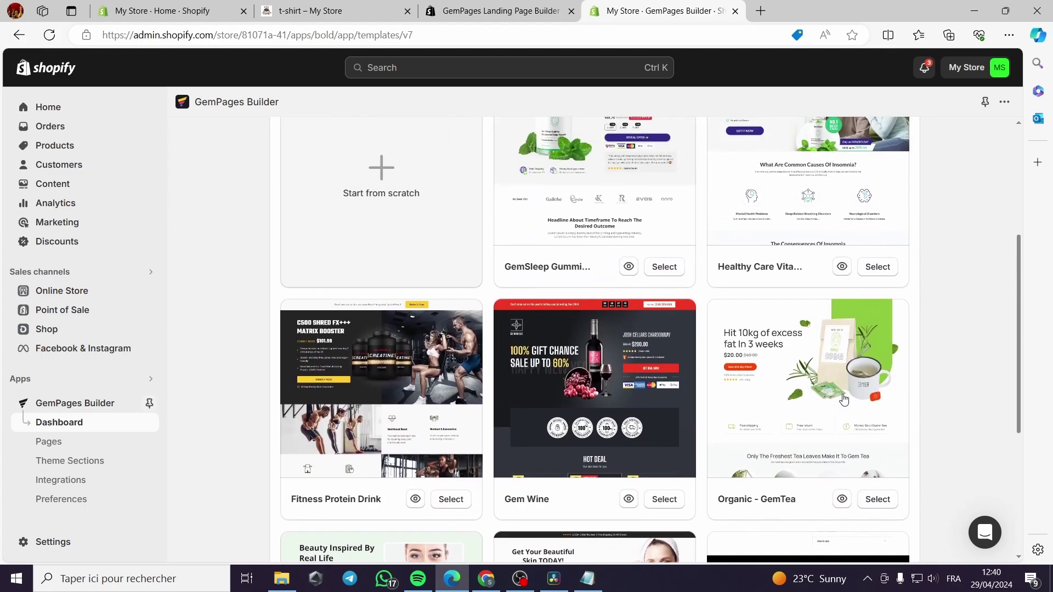
scroll(841, 397, "up", 4)
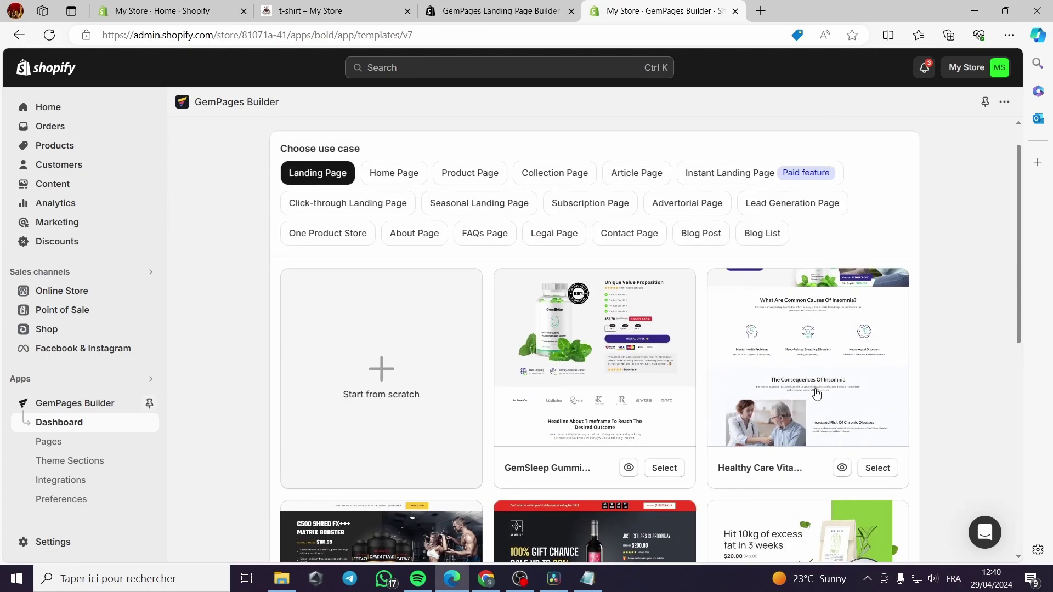
Compare the store's current t-shirt product page with the GemPages landing page templates.
left_click(335, 4)
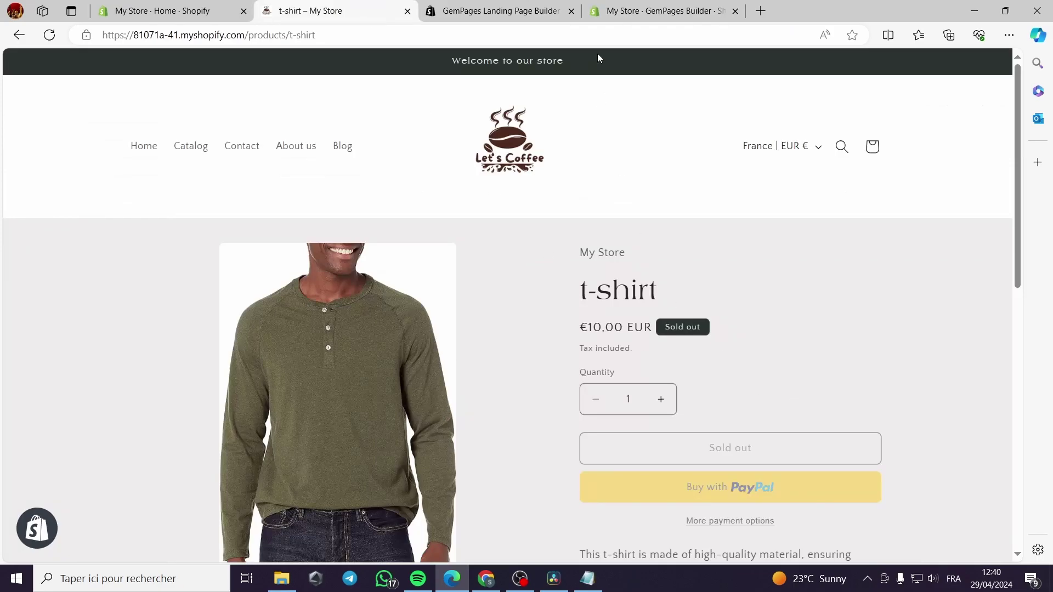
left_click(658, 11)
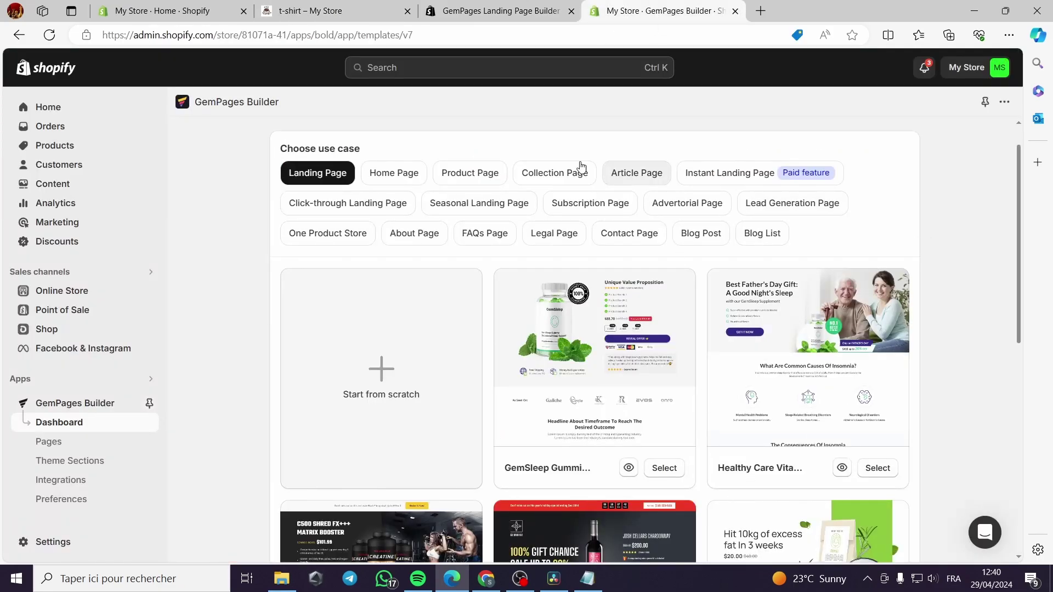
left_click(329, 10)
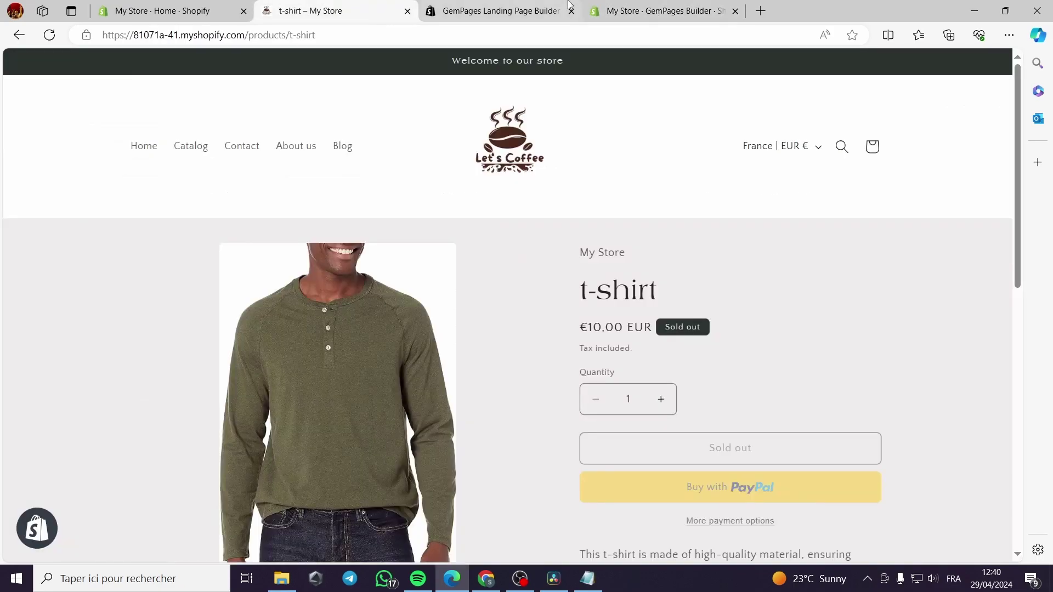
left_click(663, 6)
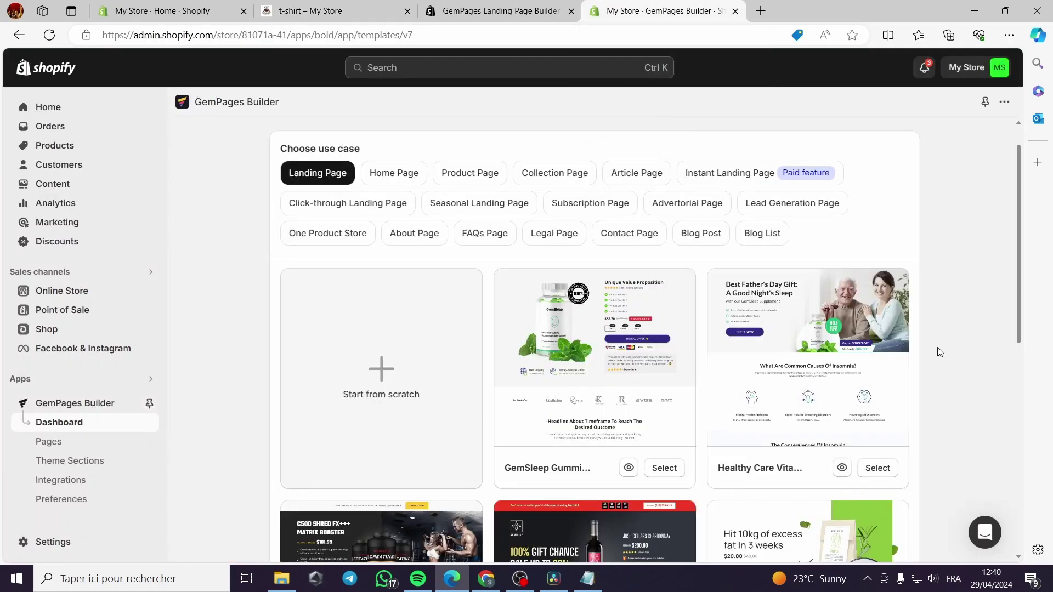
Choose the Massage Gun template for the new landing page and load it in the editor.
left_click_drag(1017, 223, 1018, 272)
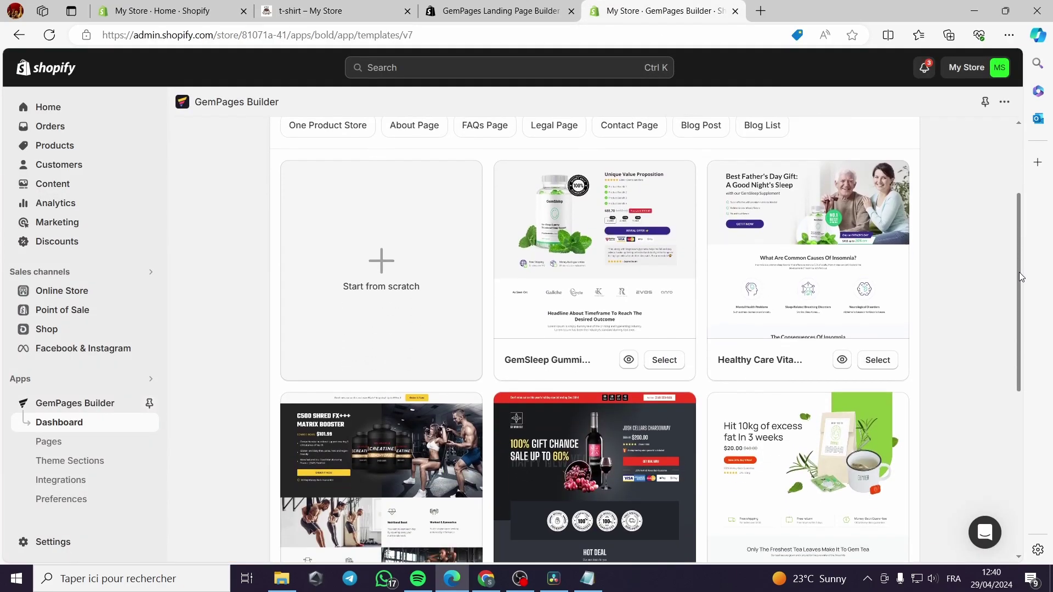
scroll(980, 308, "down", 1)
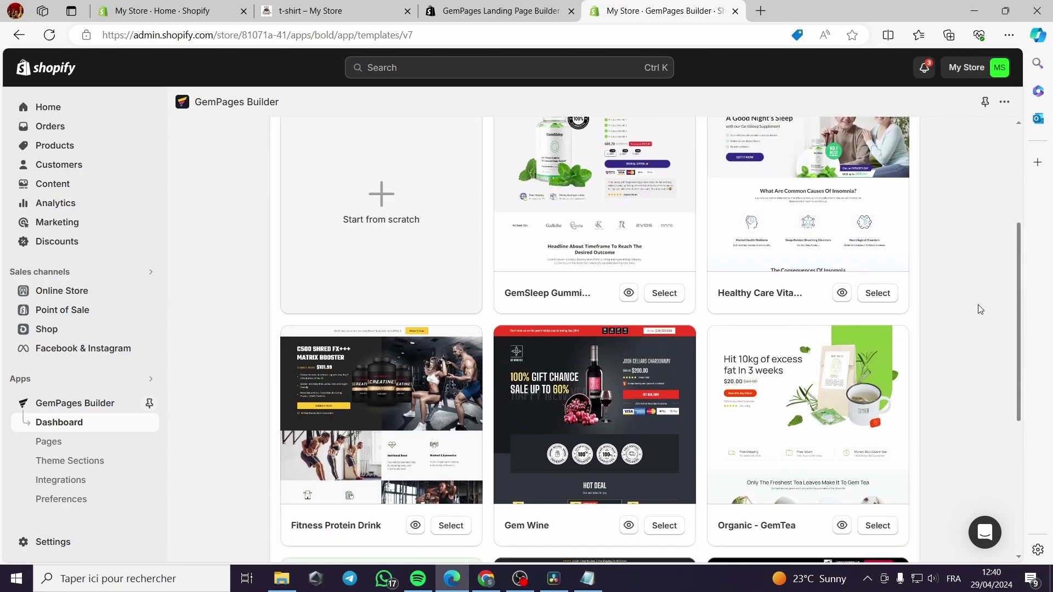
scroll(976, 313, "down", 5)
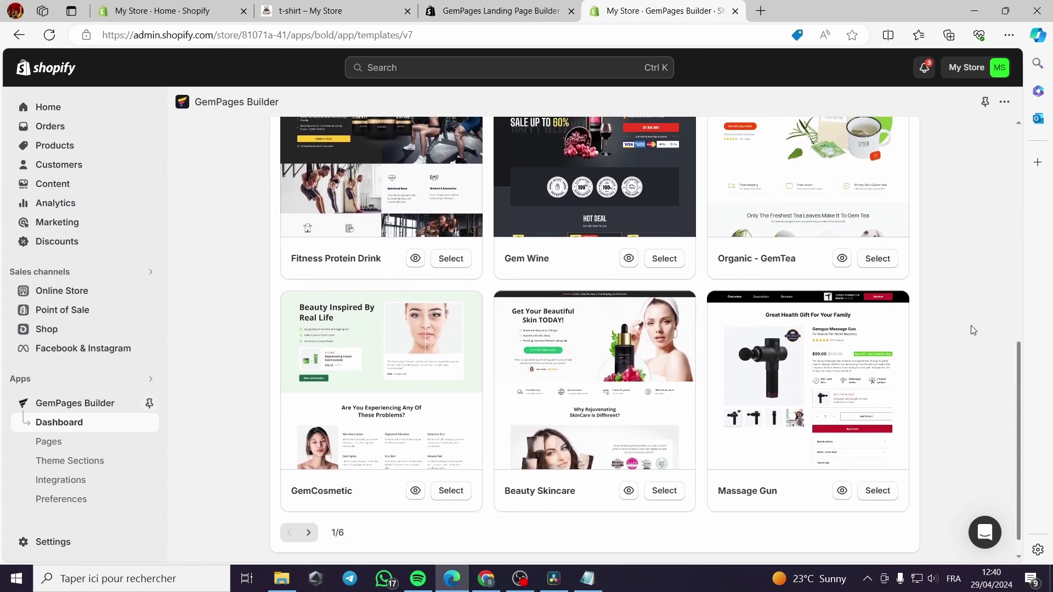
mouse_move(888, 351)
left_click(878, 491)
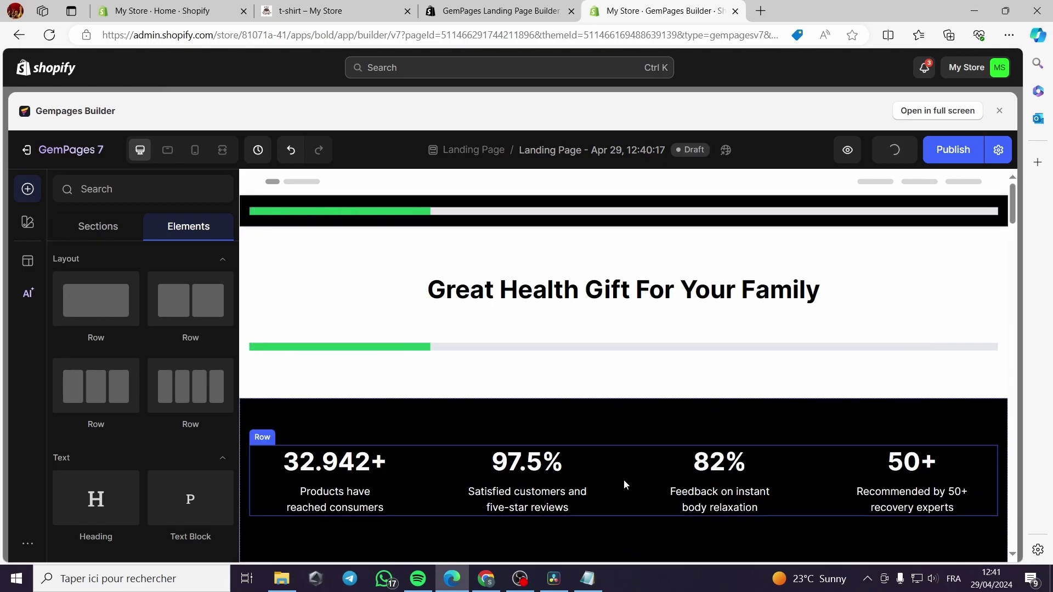
Look over the loaded template in the editor, inspecting the sticky header bar and the t-shirt product section.
scroll(768, 399, "down", 4)
scroll(771, 404, "up", 5)
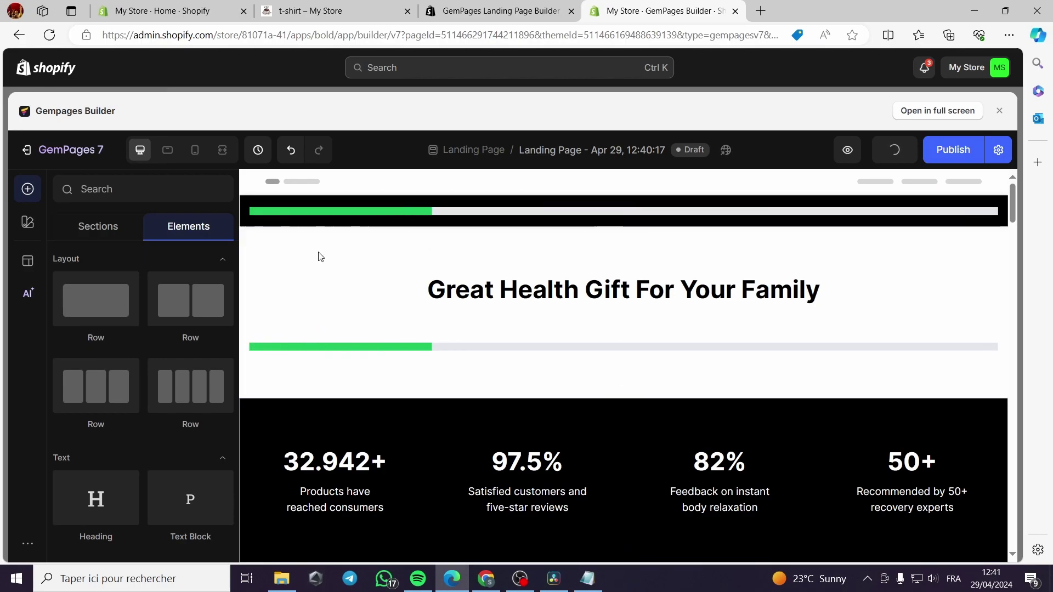
left_click(334, 209)
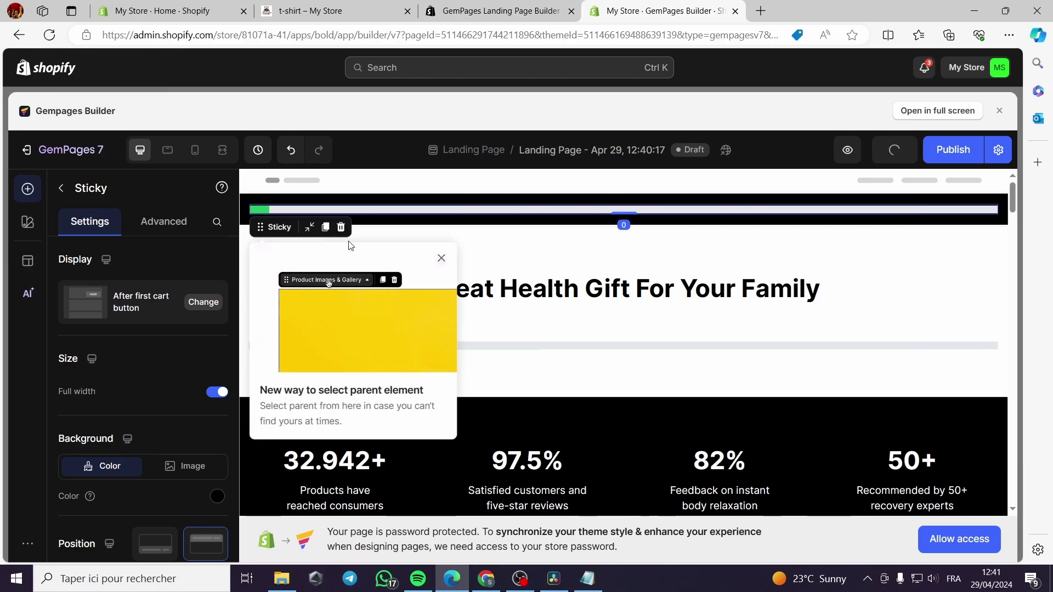
left_click(542, 284)
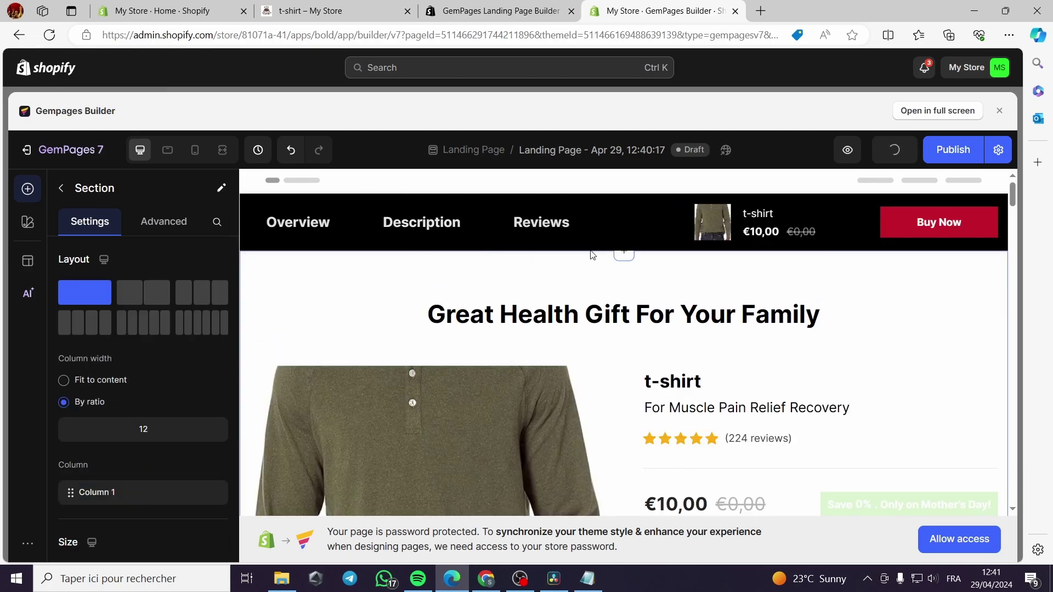
scroll(867, 403, "down", 2)
scroll(862, 404, "up", 2)
scroll(693, 285, "down", 2)
Open the Shopify store access request and dismiss it without entering a password.
left_click(959, 539)
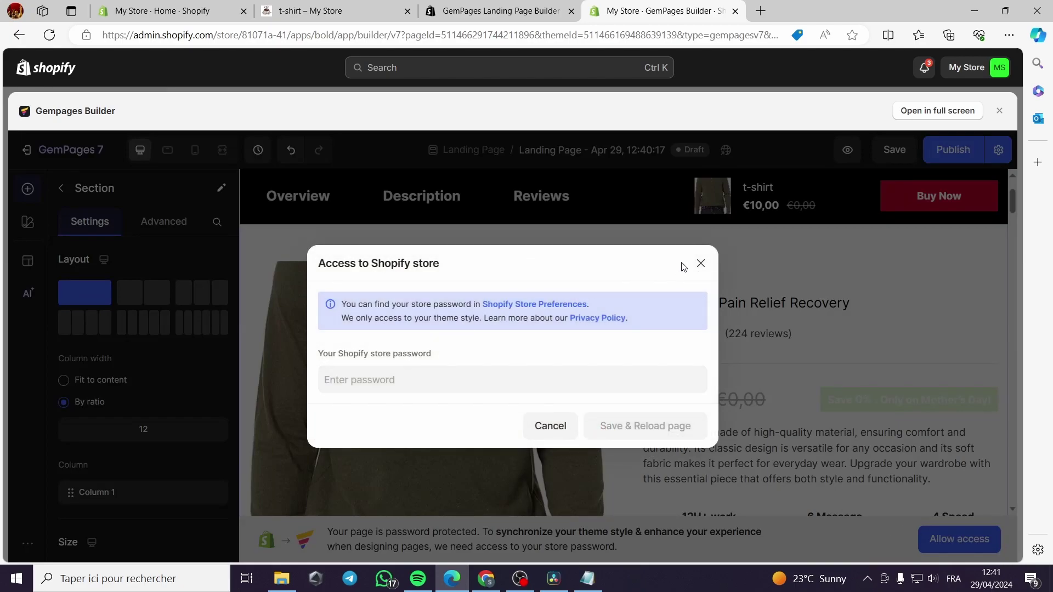
left_click(700, 265)
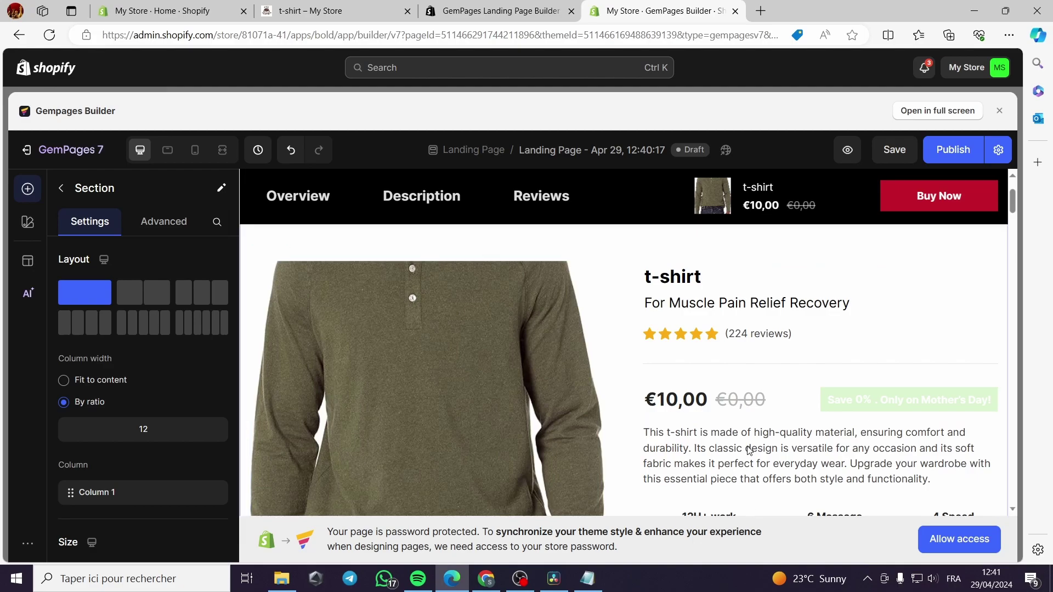
Replace the last word of the main heading so it reads "Great Health Gift For Your job".
scroll(688, 379, "up", 2)
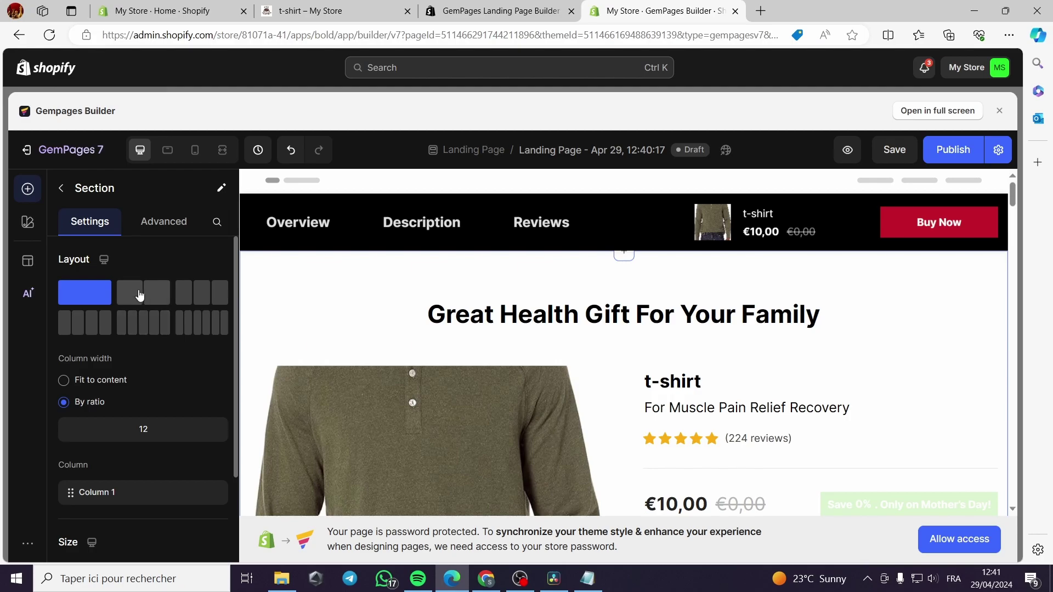
scroll(631, 324, "down", 4)
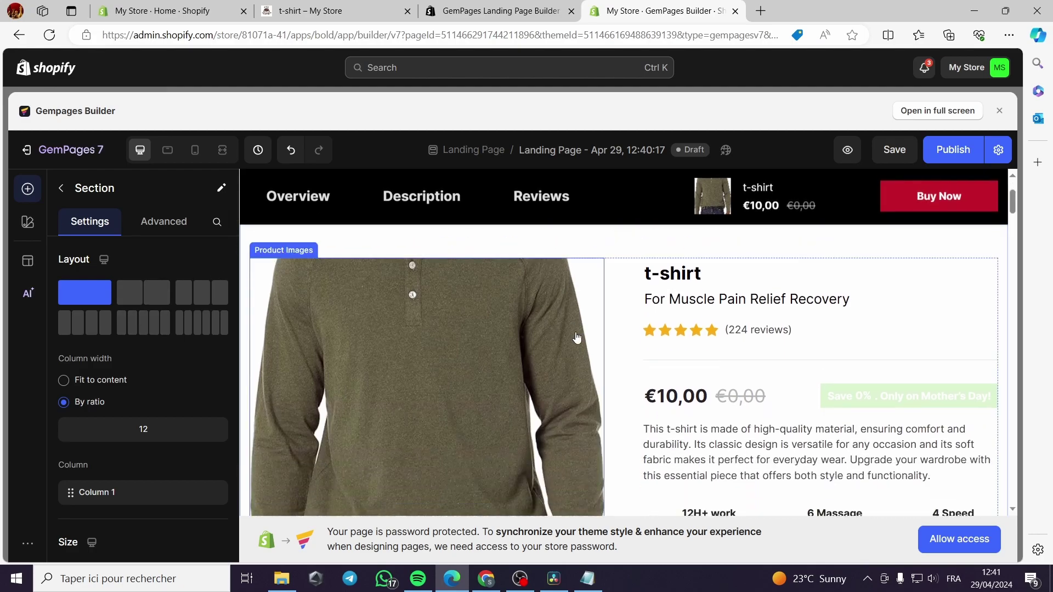
scroll(631, 324, "up", 3)
scroll(629, 324, "up", 1)
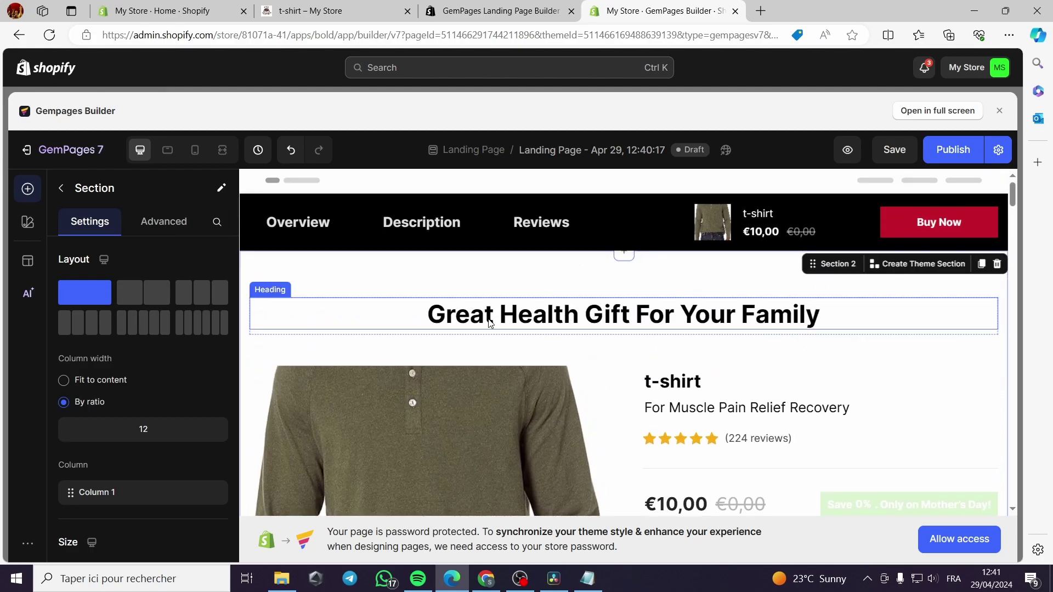
left_click(760, 329)
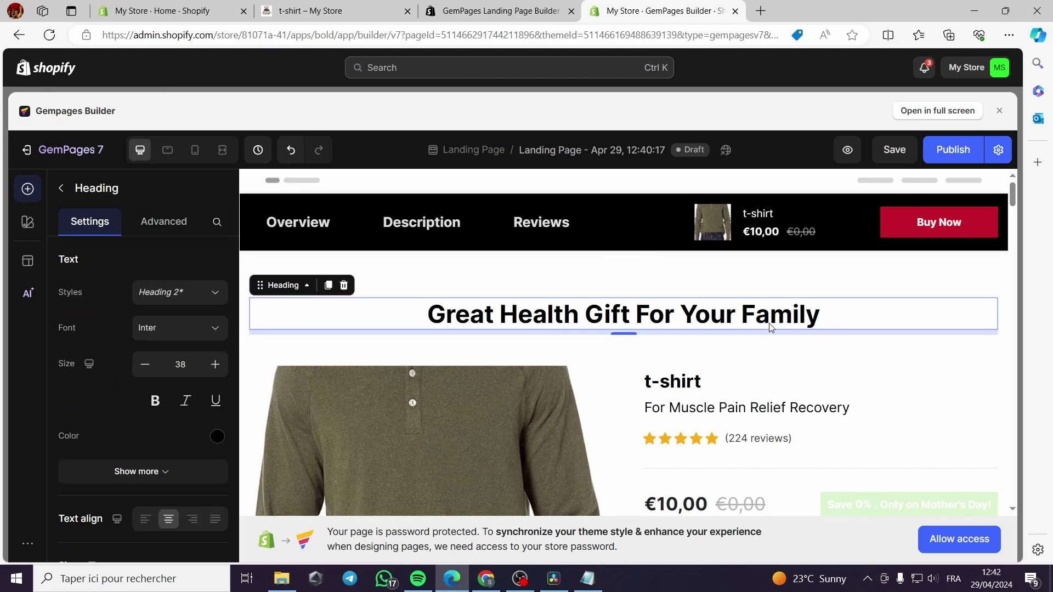
double_click(788, 320)
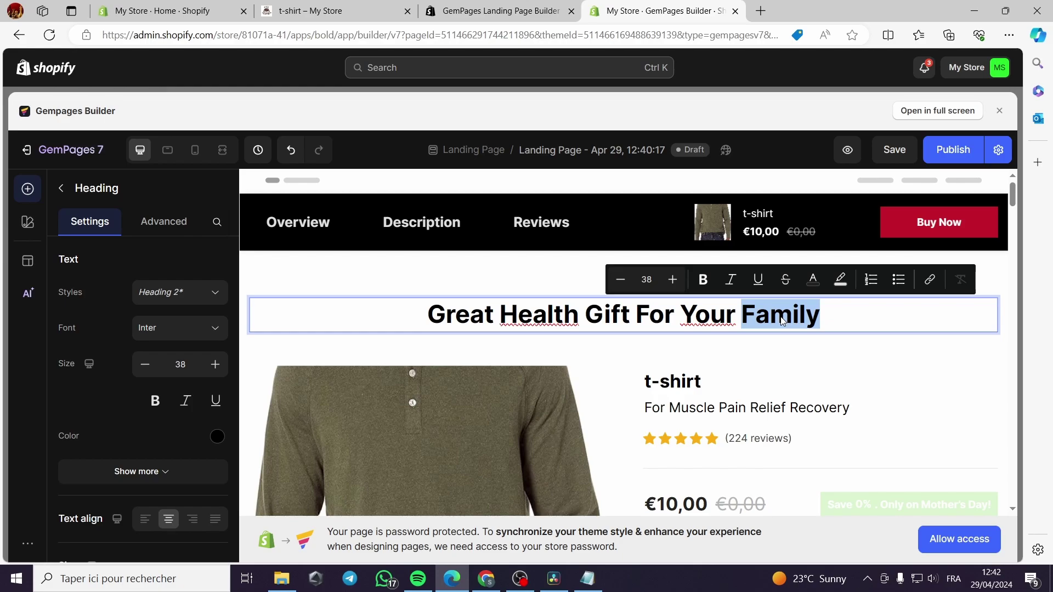
type("job")
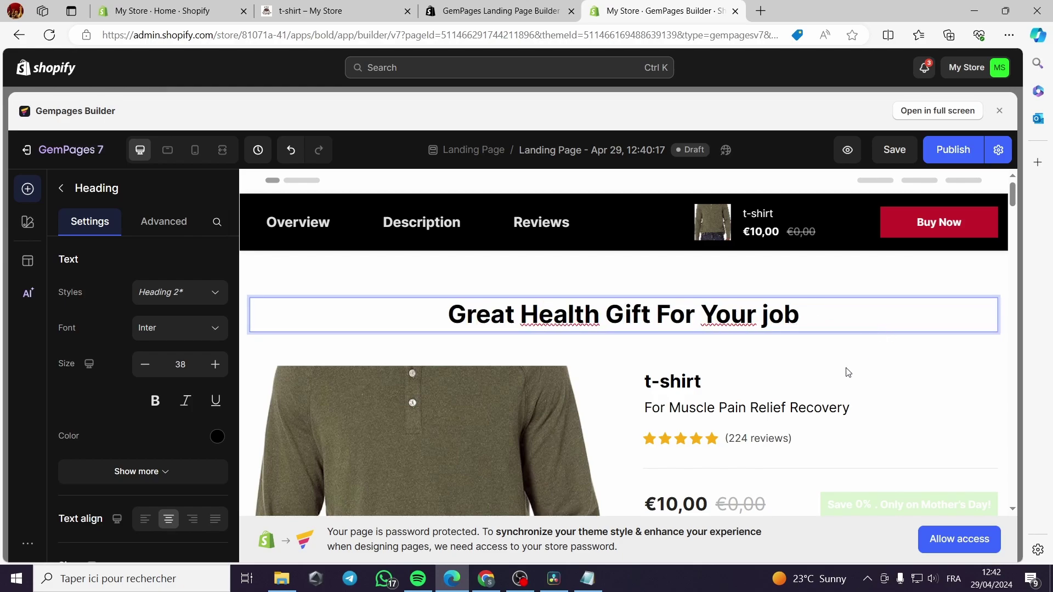
left_click(848, 373)
left_click(739, 328)
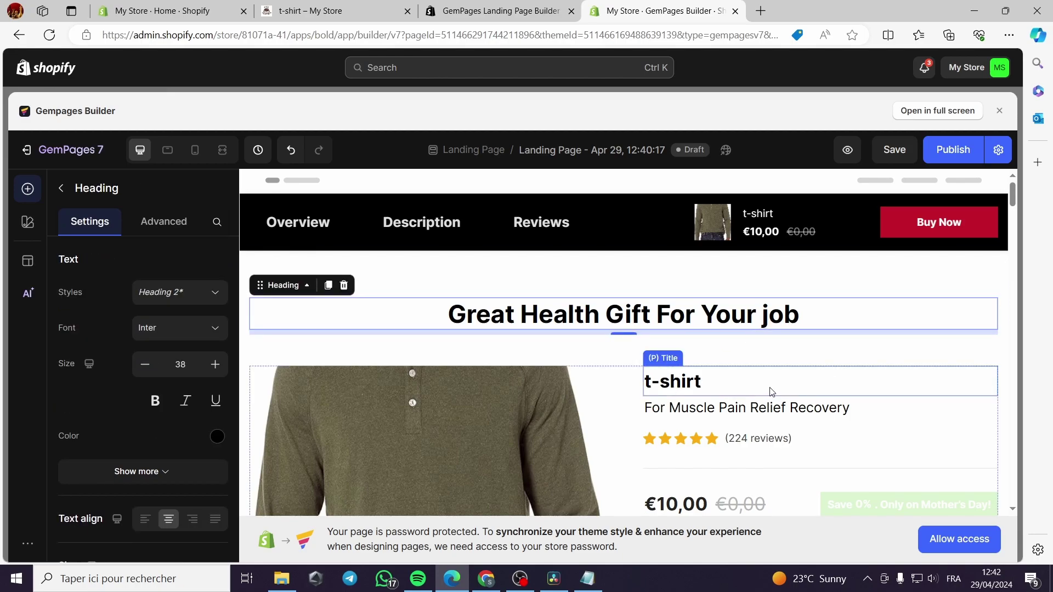
Open the "For Muscle Pain Relief Recovery" tagline under the product title for editing and save the page.
scroll(650, 387, "down", 1)
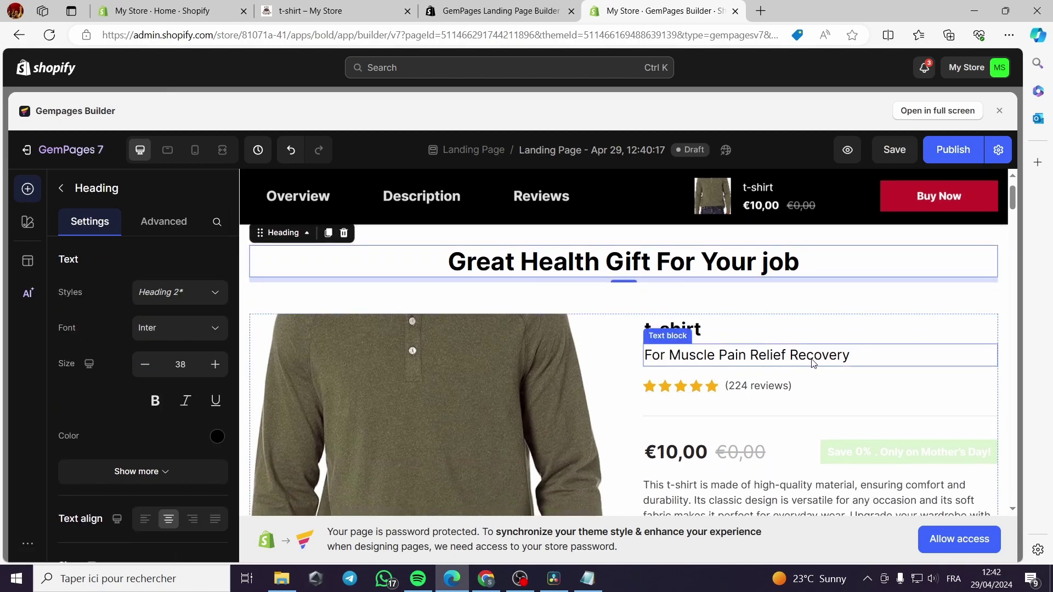
left_click(865, 364)
left_click(868, 361)
key("ctrl+s")
scroll(548, 406, "down", 1)
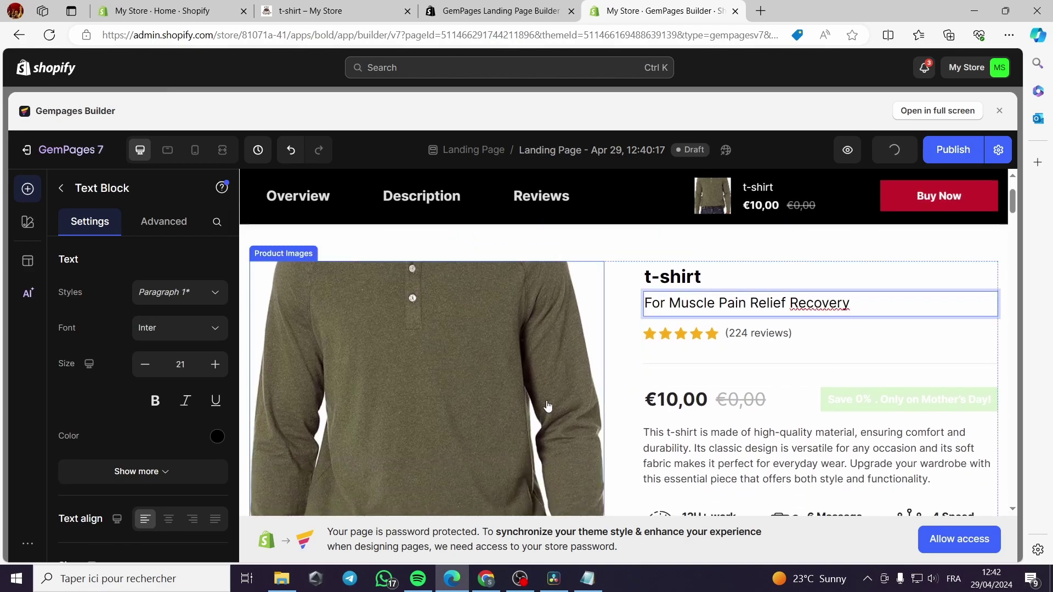
Inspect the product description and the icons and labels of the work time and massage heads features.
scroll(494, 369, "down", 2)
left_click(688, 338)
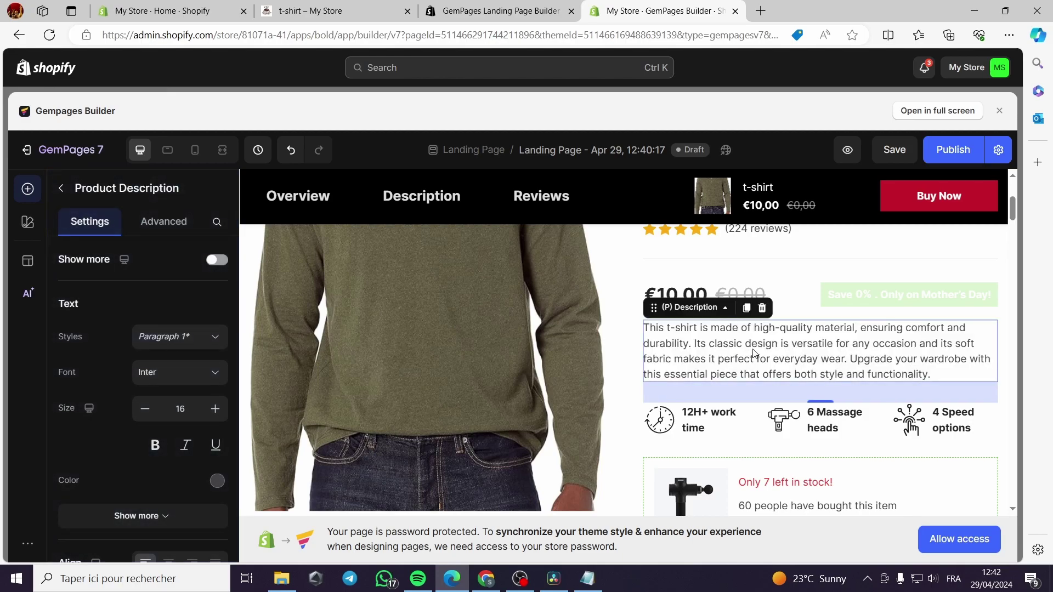
scroll(702, 429, "up", 1)
scroll(702, 430, "down", 1)
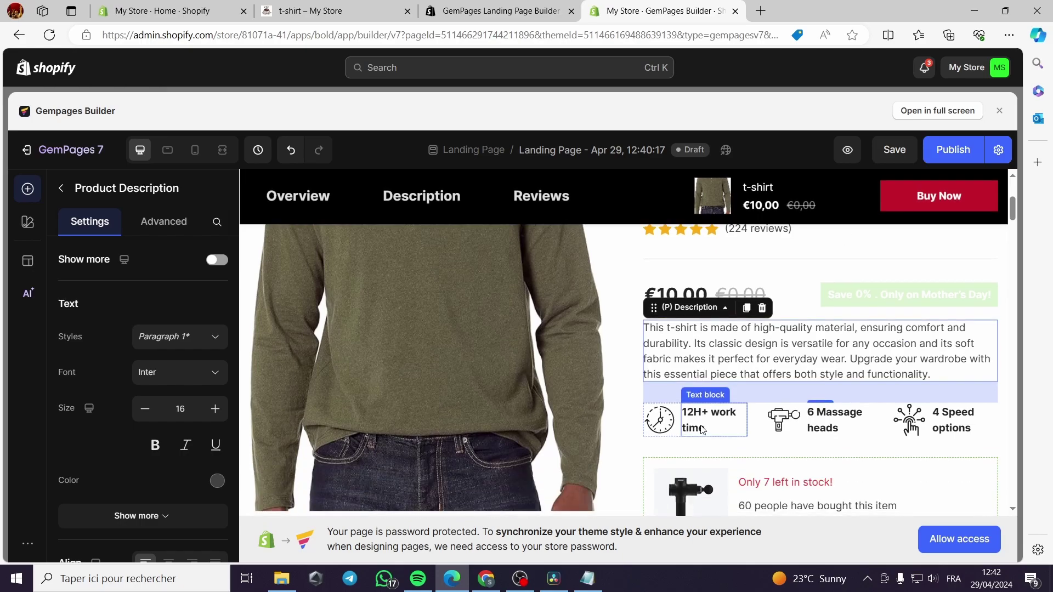
left_click(701, 430)
left_click(654, 428)
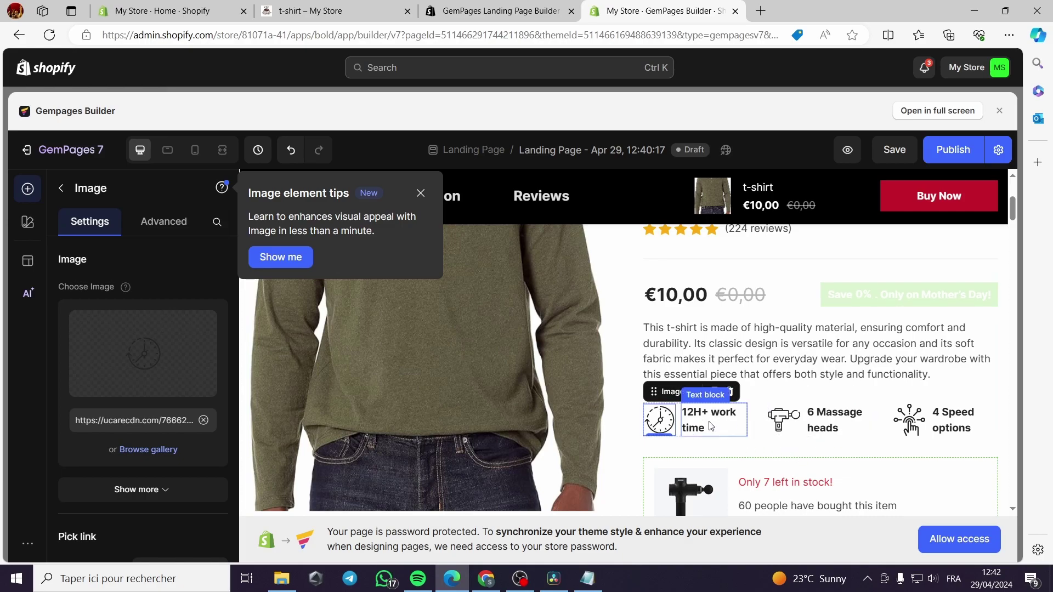
left_click(712, 427)
left_click(788, 422)
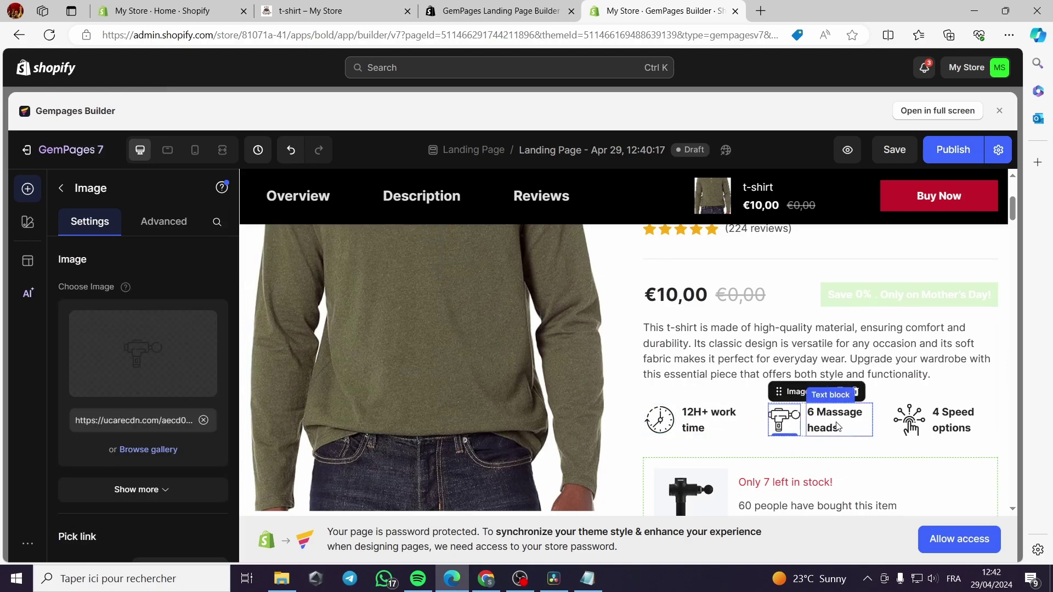
left_click(812, 410)
left_click(785, 420)
Adjust the placement of the massage gun icon in the feature row, adding spacing beneath it.
mouse_move(805, 391)
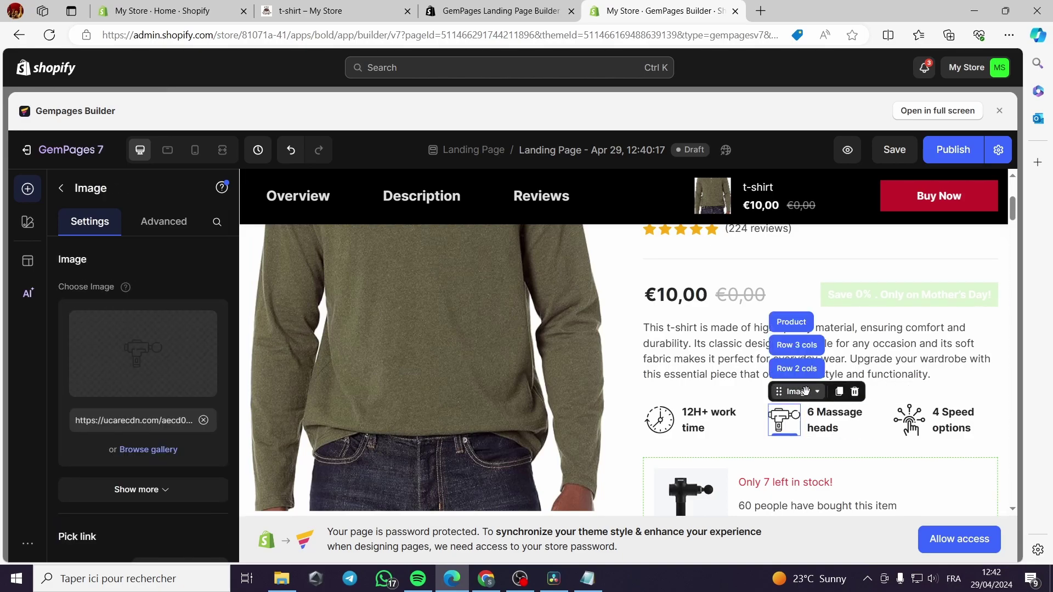
left_click_drag(779, 391, 792, 431)
left_click_drag(661, 417, 781, 426)
left_click_drag(654, 433, 774, 366)
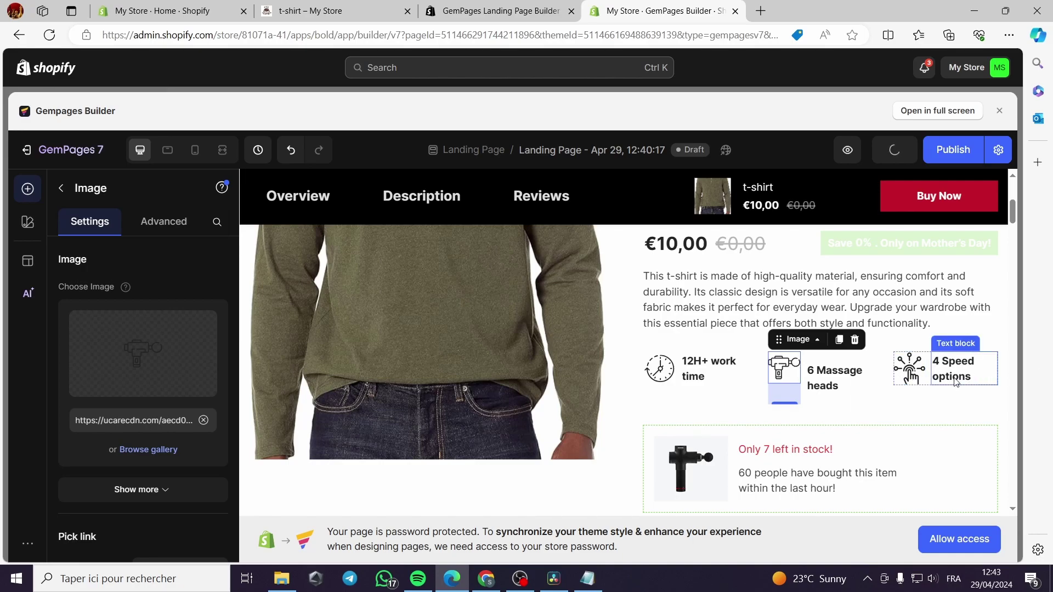
Review the stock notice and purchase buttons below the product, and expand the Specifications accordion item to read it.
scroll(799, 399, "down", 5)
scroll(799, 399, "up", 3)
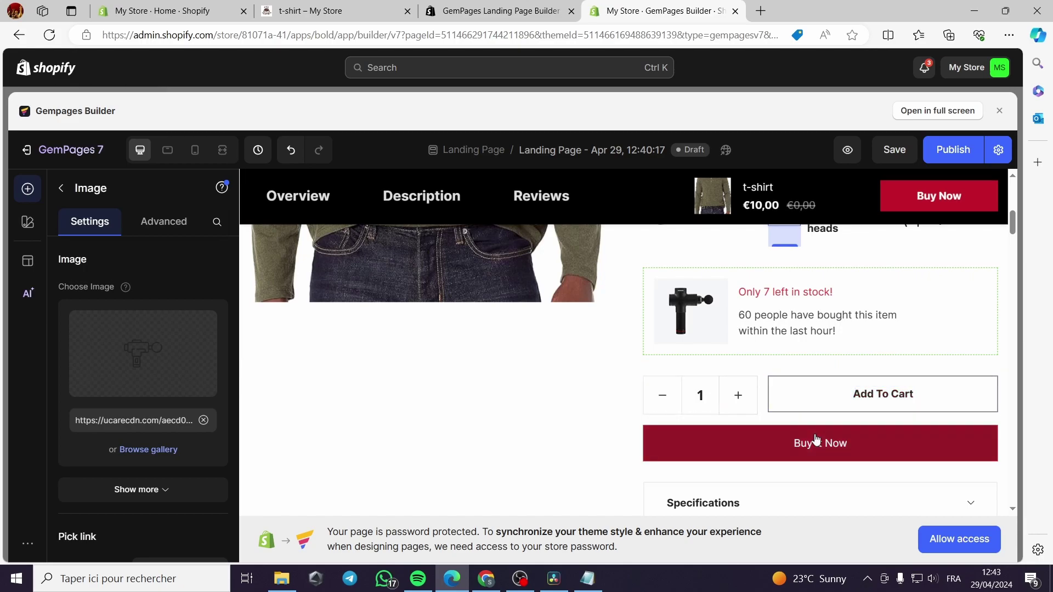
scroll(834, 451, "down", 4)
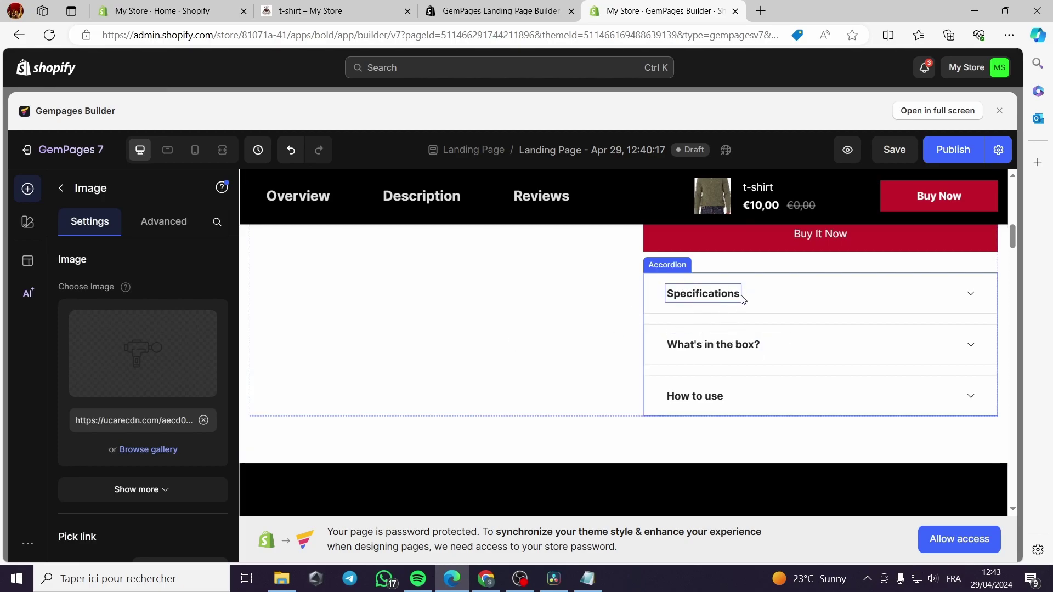
left_click(967, 291)
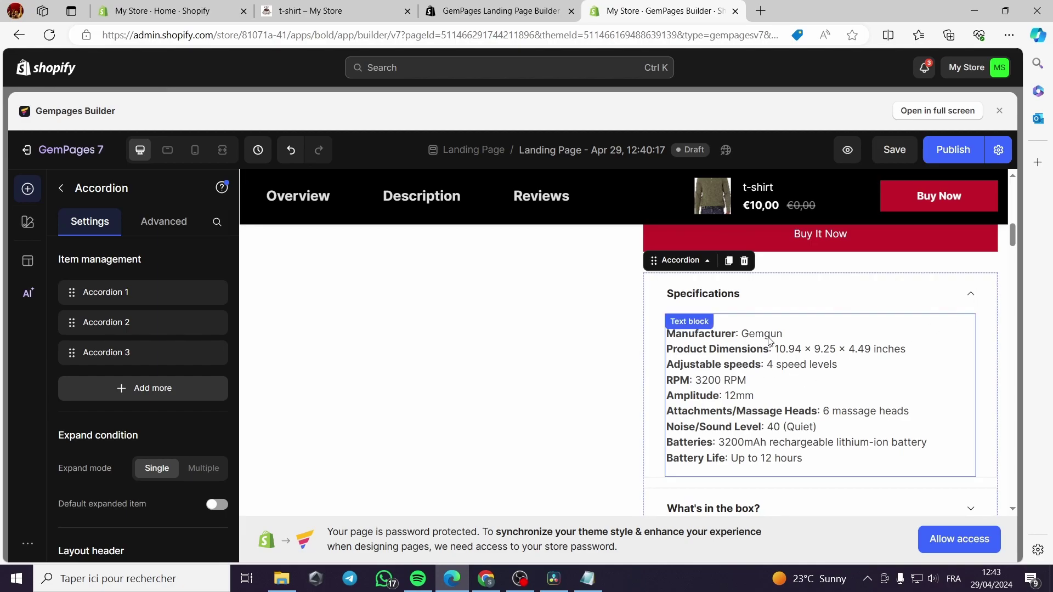
scroll(779, 352, "down", 8)
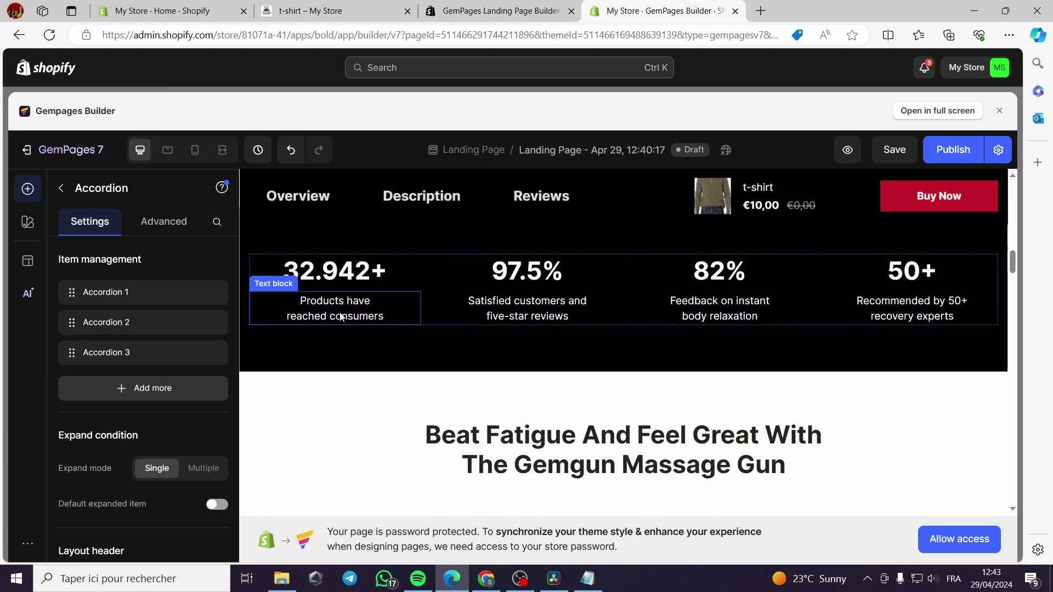
Examine the black statistics section, selecting its "Recommended by 50+ recovery experts" text, and look at the section below it.
scroll(340, 318, "up", 1)
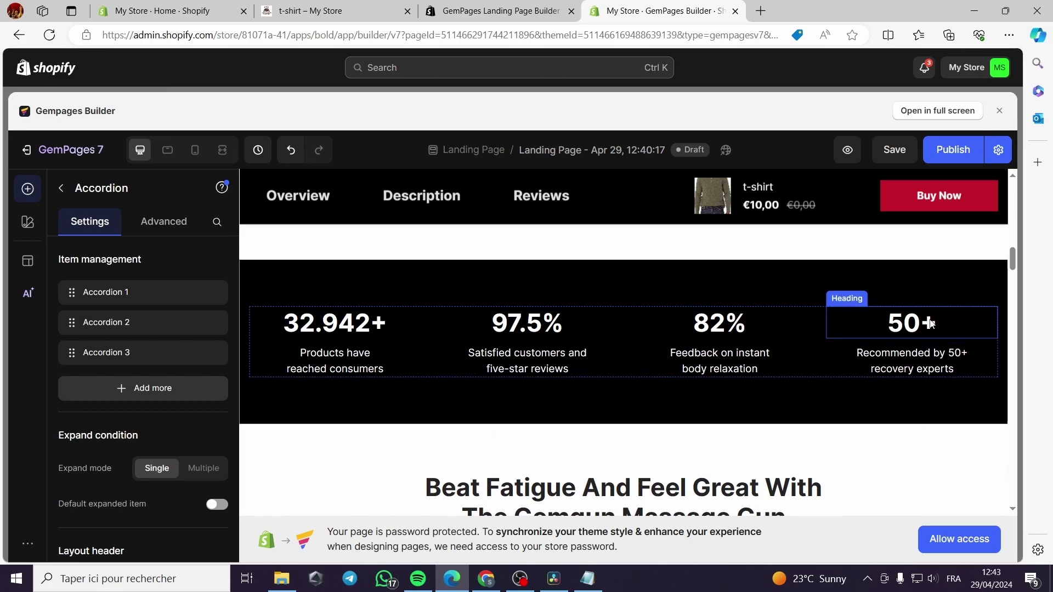
left_click(917, 365)
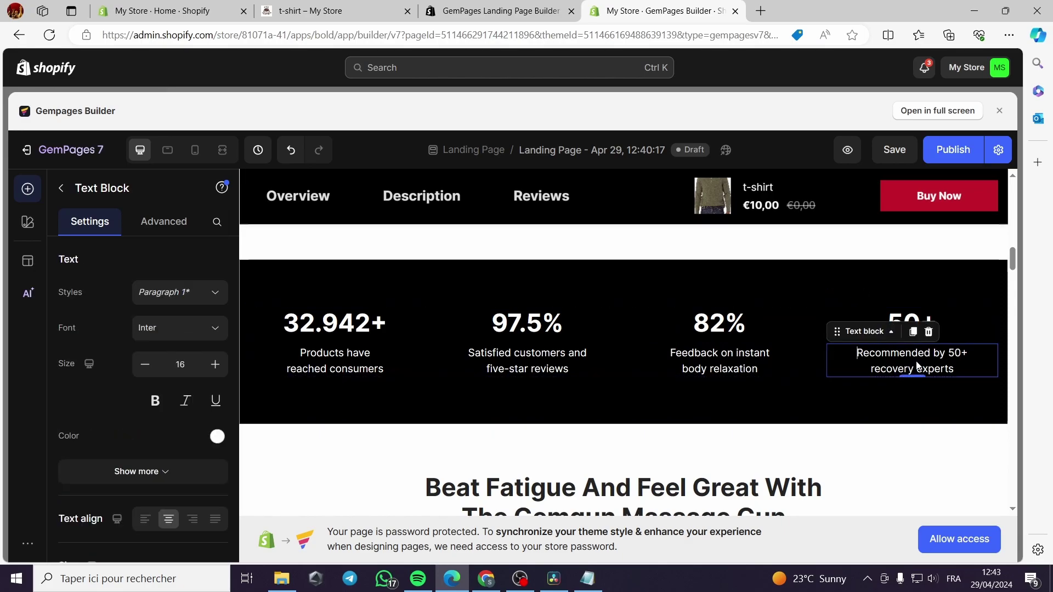
left_click_drag(957, 369, 853, 363)
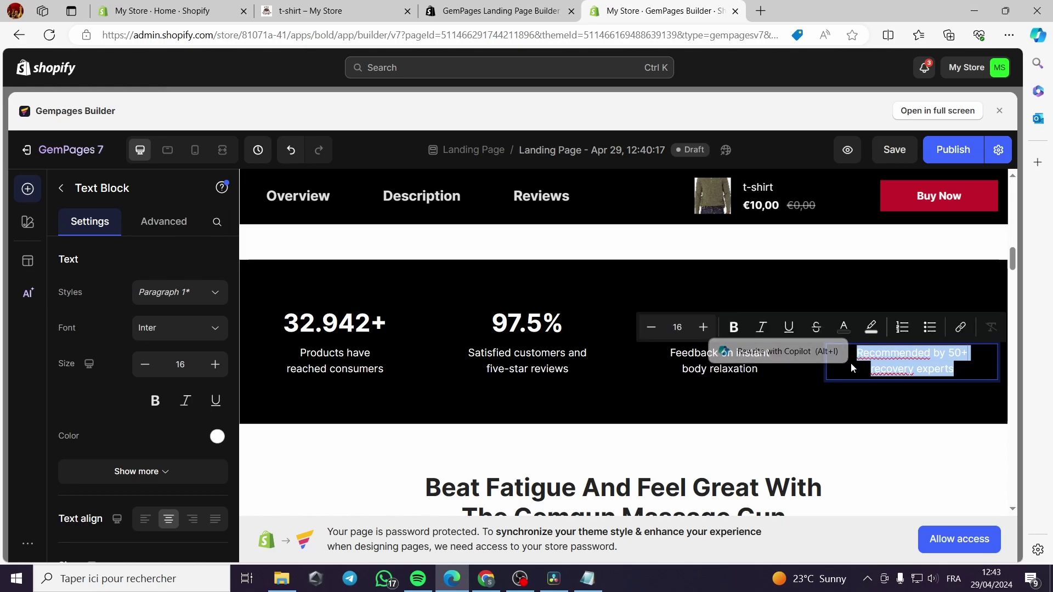
left_click(851, 371)
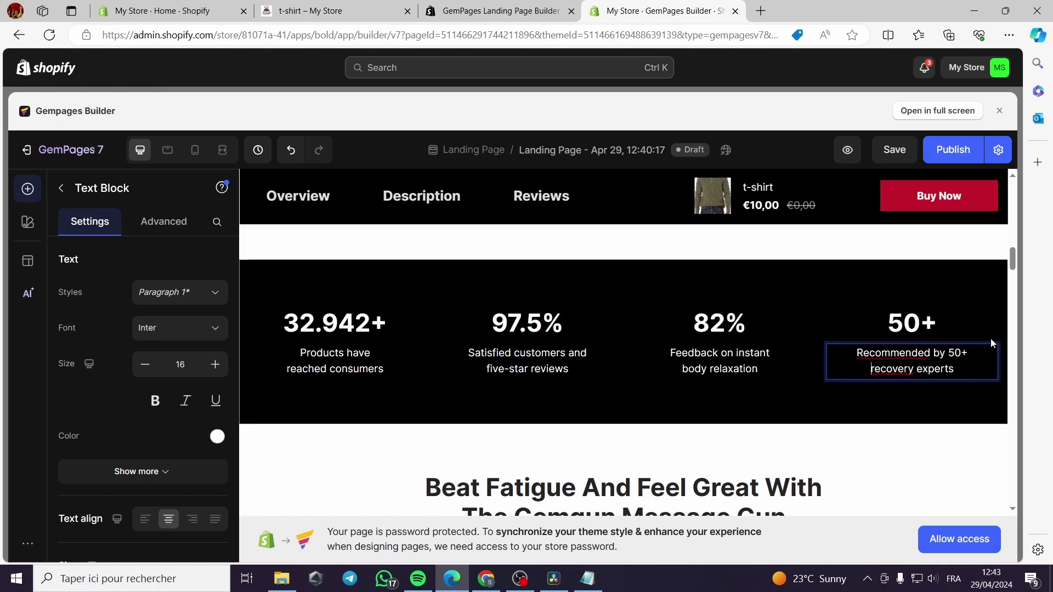
scroll(760, 390, "up", 2)
scroll(756, 386, "down", 4)
scroll(725, 372, "down", 4)
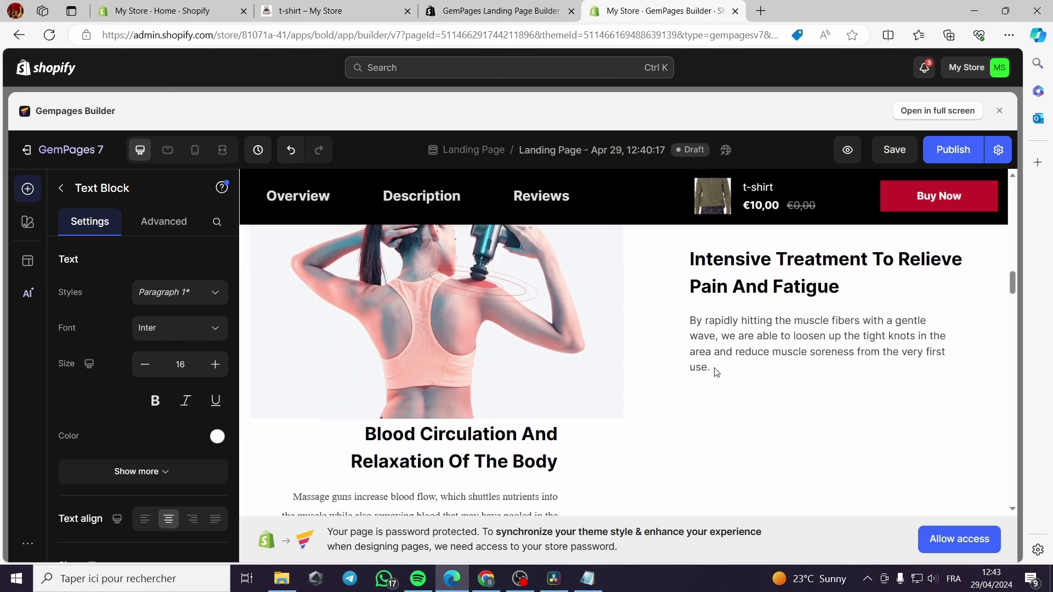
Delete the "Beat Fatigue And Feel Great With The Gemgun Massage Gun" section.
scroll(880, 352, "up", 3)
left_click(886, 313)
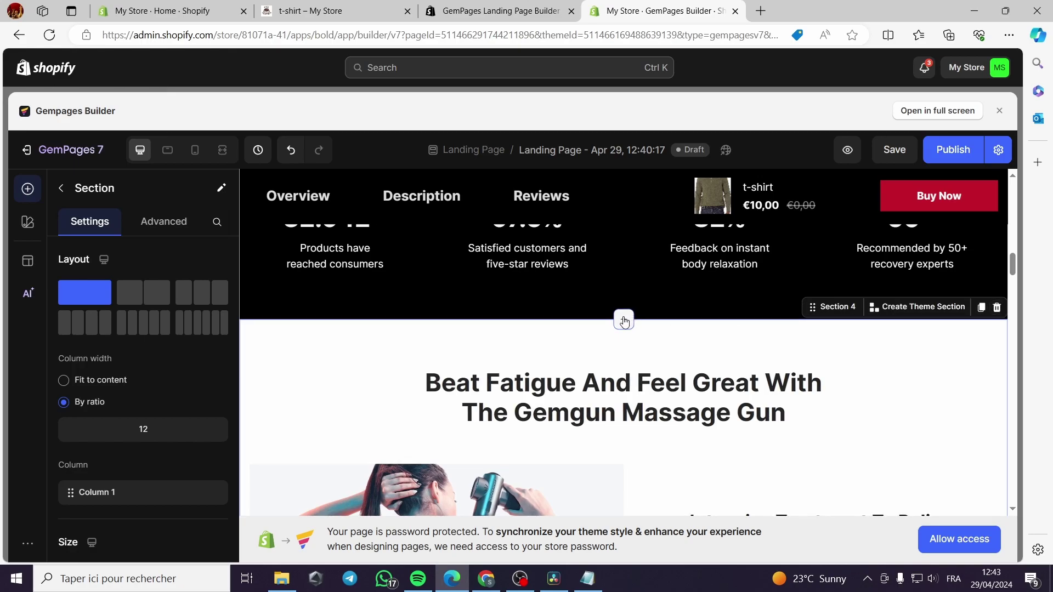
left_click(997, 307)
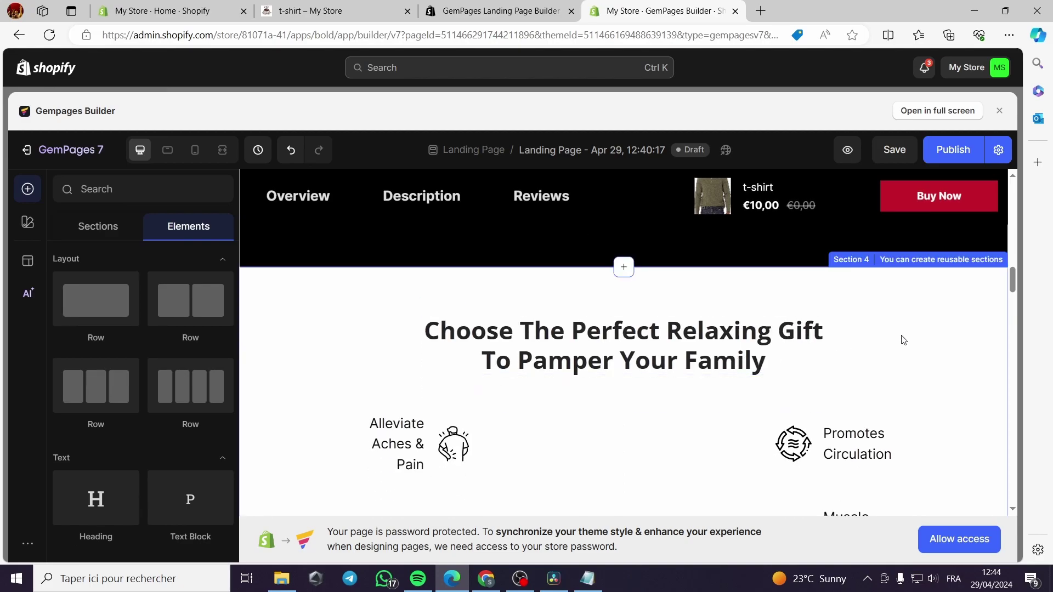
Skip the feedback survey and delete the "Choose The Perfect Relaxing Gift To Pamper Your Family" section.
left_click(902, 336)
scroll(804, 335, "down", 5)
scroll(799, 336, "up", 15)
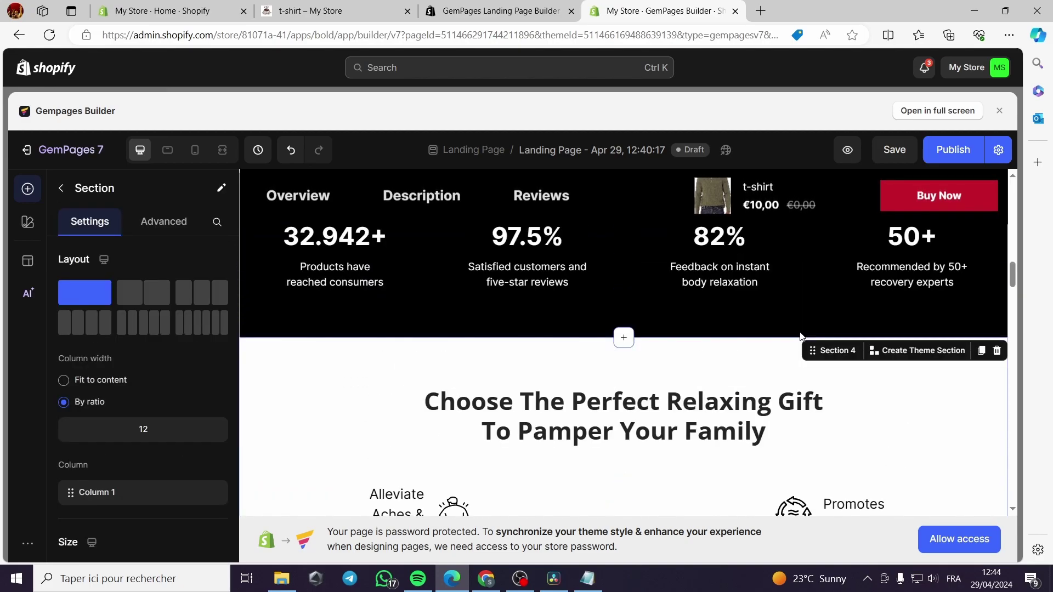
scroll(800, 337, "down", 8)
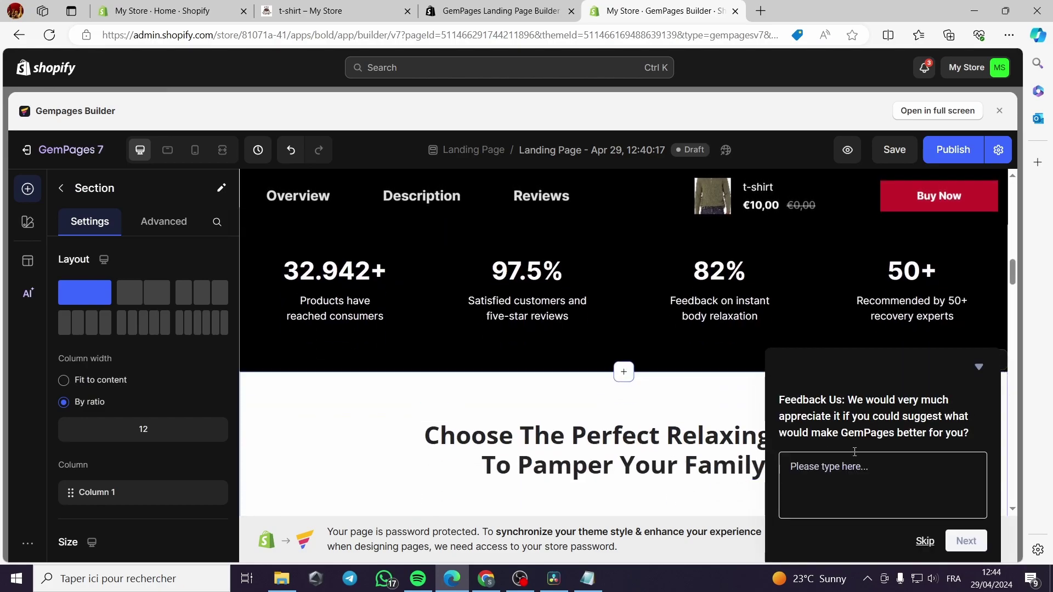
left_click(925, 541)
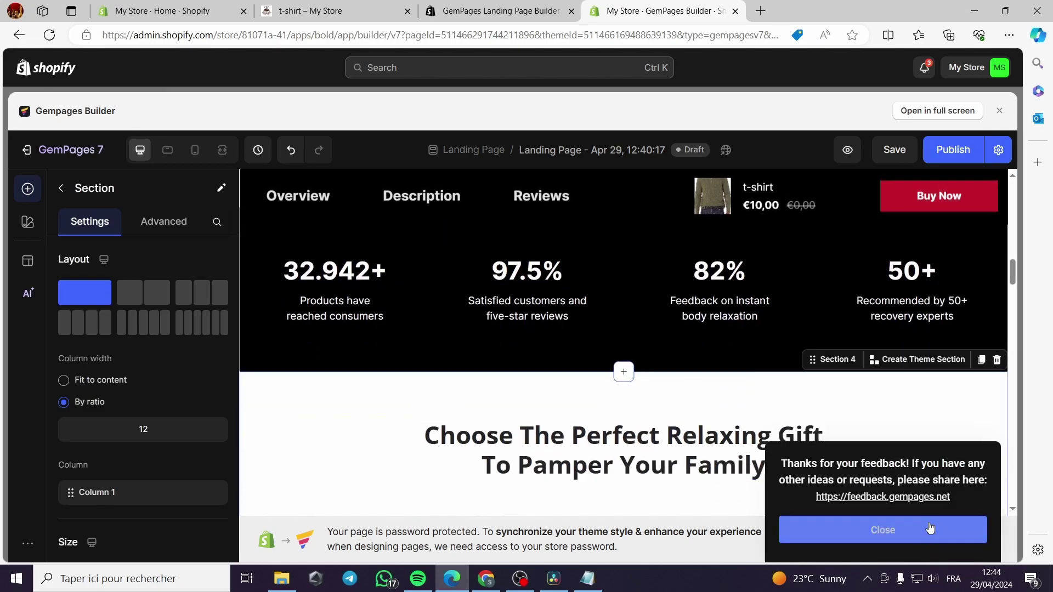
left_click(995, 359)
Delete the "How Gemgun Massage Heads Work" section beneath the statistics.
scroll(716, 418, "down", 3)
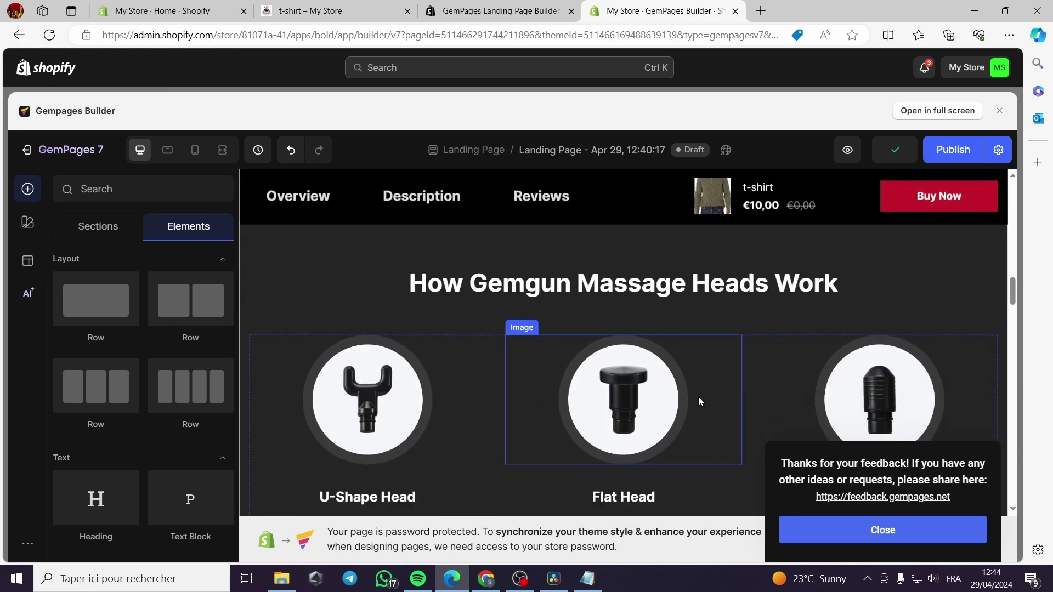
left_click(970, 250)
scroll(975, 239, "up", 2)
left_click(996, 310)
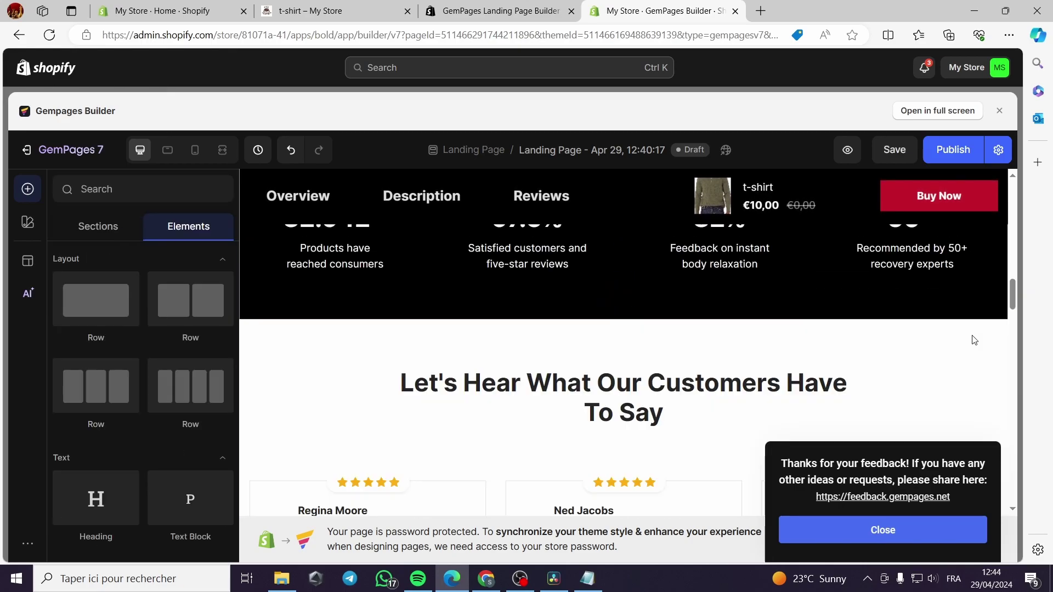
Check the second t-shirt offer further down the page, close the feedback message and save the page.
mouse_move(1008, 294)
left_mouse_down()
mouse_move(1021, 482)
mouse_move(1026, 381)
left_mouse_up()
scroll(693, 333, "down", 5)
scroll(692, 333, "up", 2)
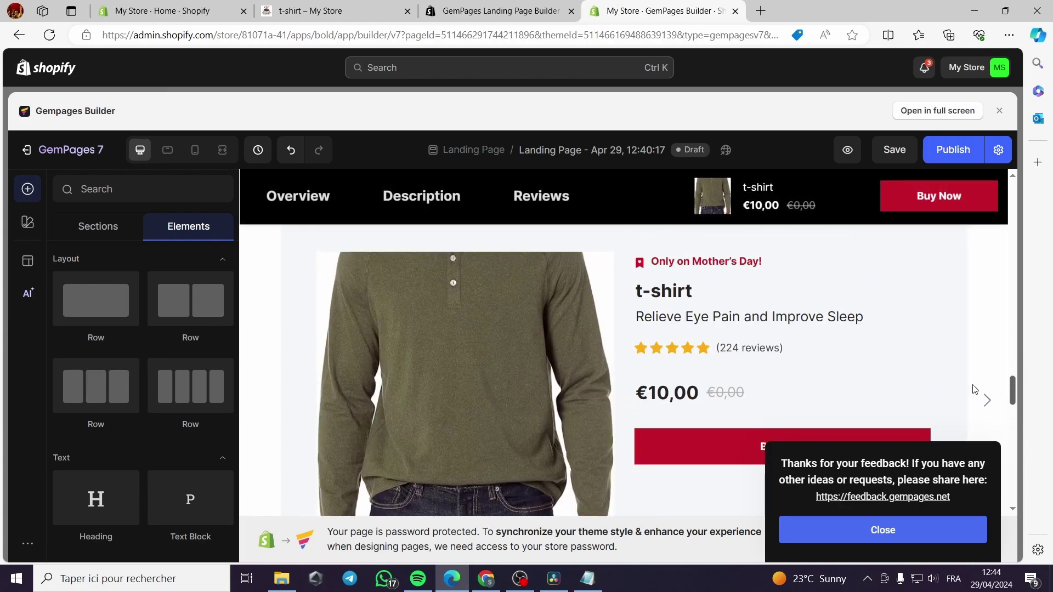
left_click(879, 529)
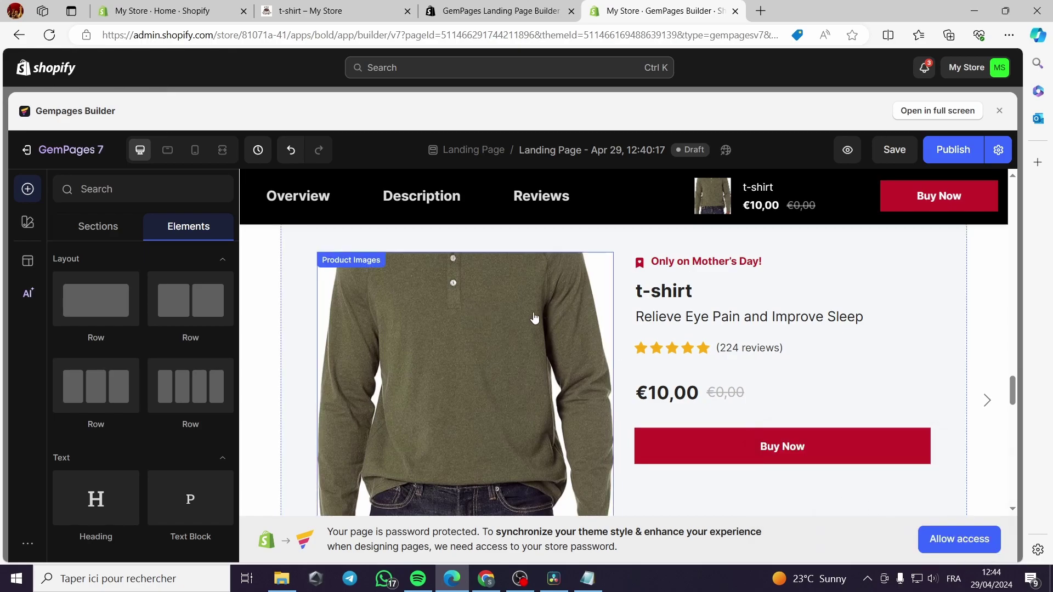
scroll(525, 345, "up", 1)
scroll(525, 345, "up", 1)
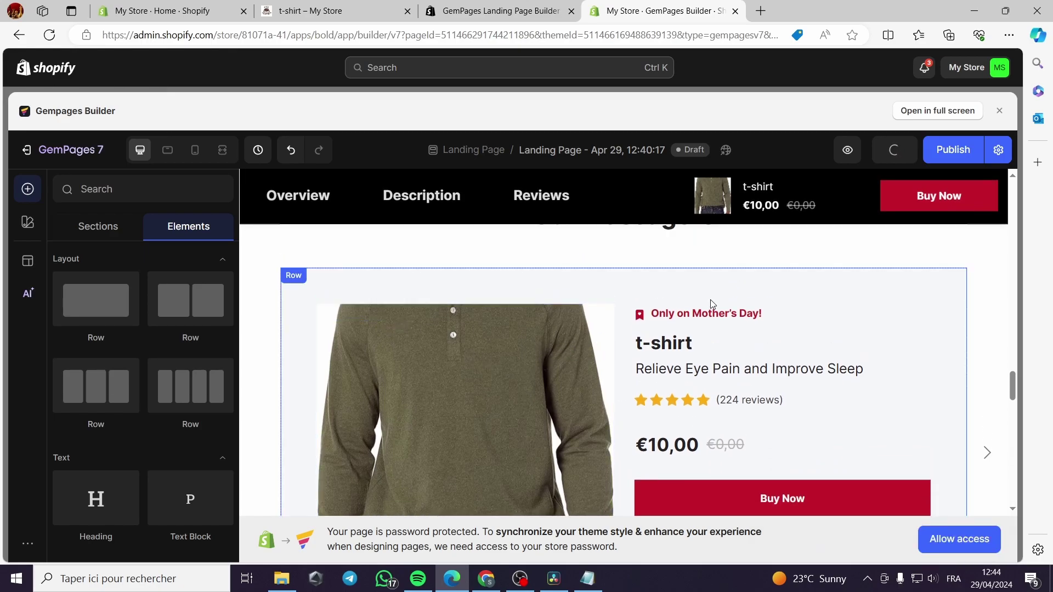
key("ctrl+s")
scroll(700, 301, "up", 3)
scroll(700, 301, "down", 6)
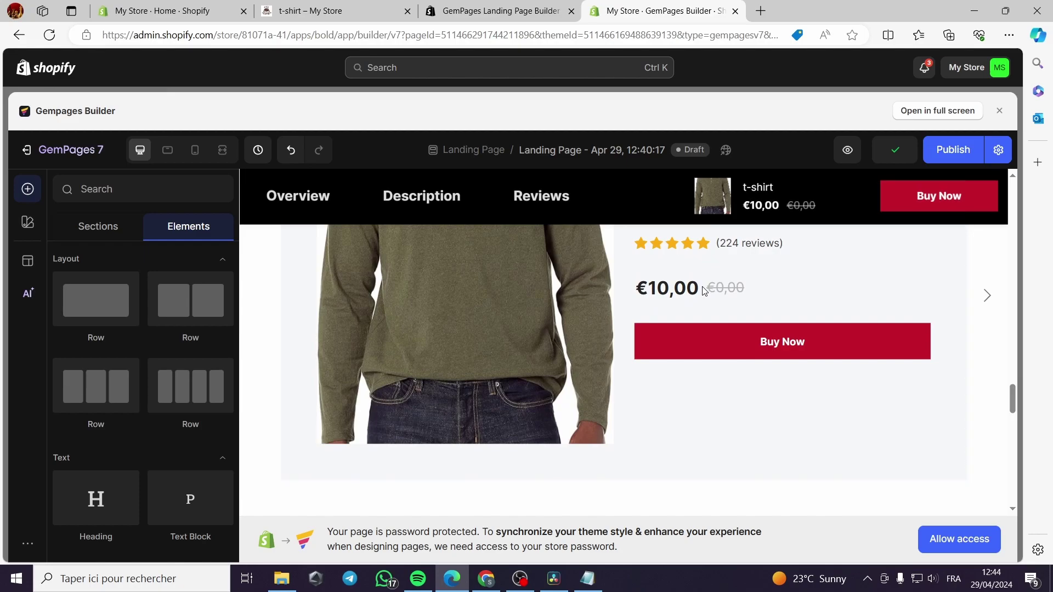
scroll(704, 291, "down", 2)
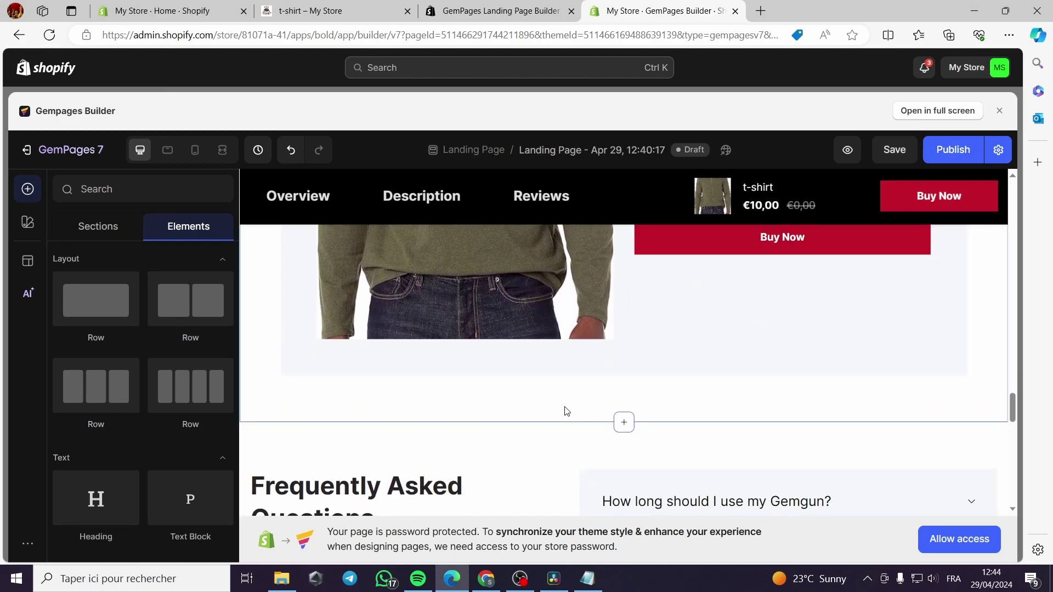
scroll(609, 446, "down", 1)
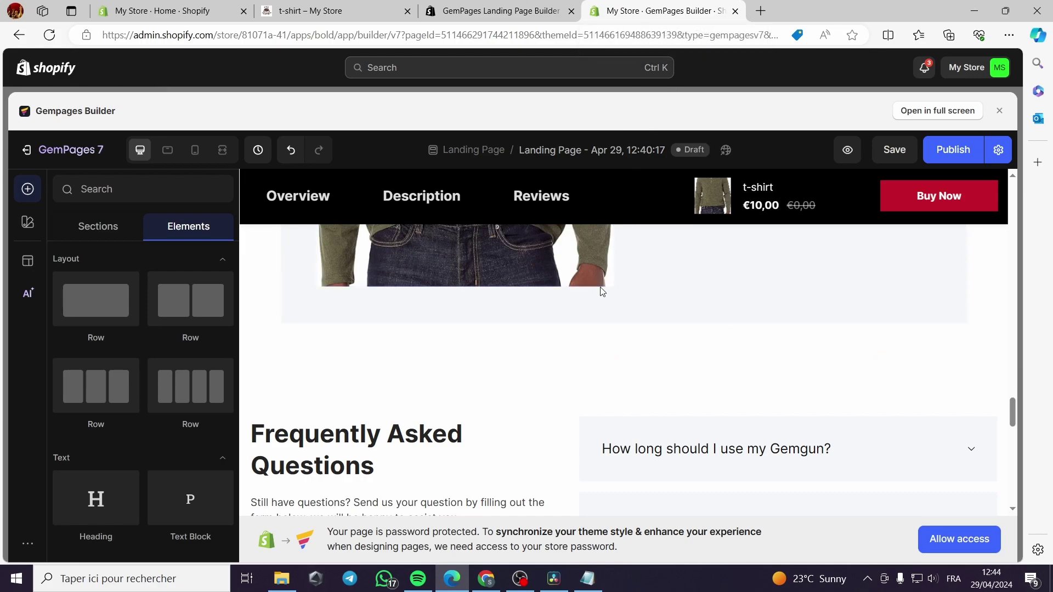
scroll(602, 291, "up", 5)
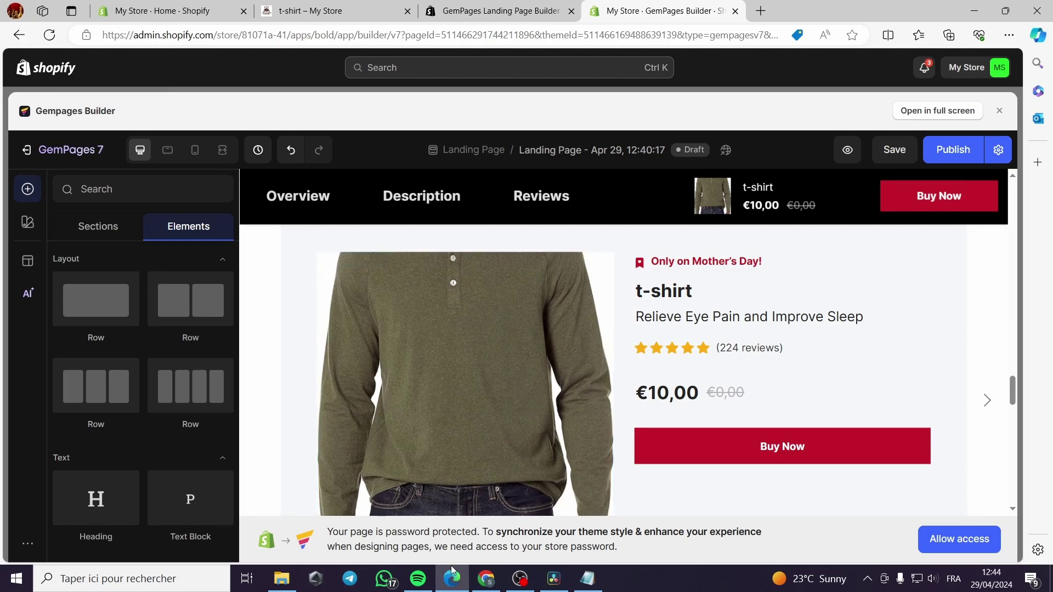
Switch to AliExpress in Chrome and look over the "green sweatshirt for man" results and the opened hoodie product.
left_click(479, 584)
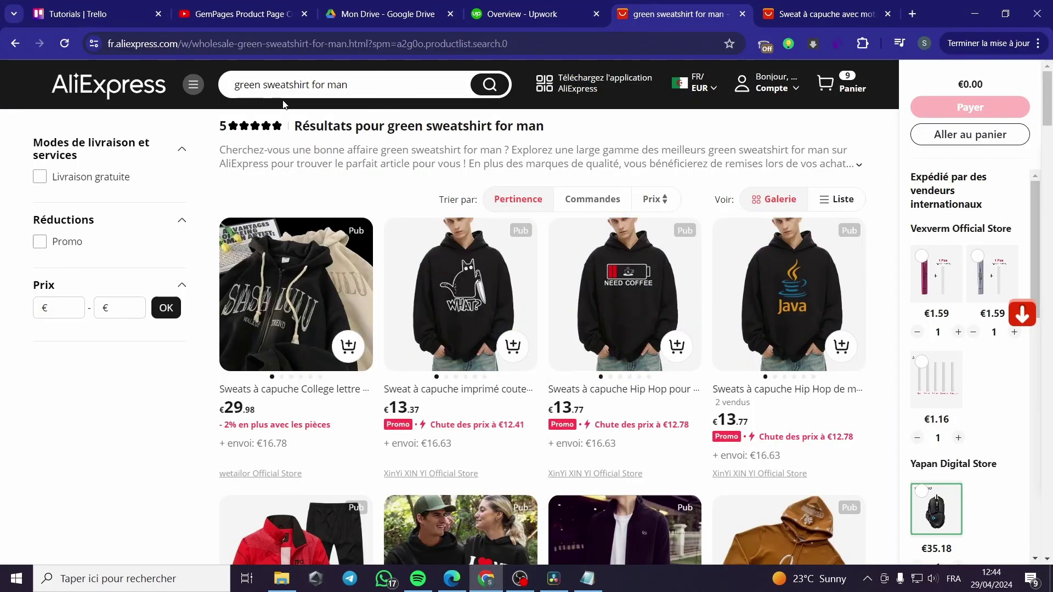
mouse_move(424, 439)
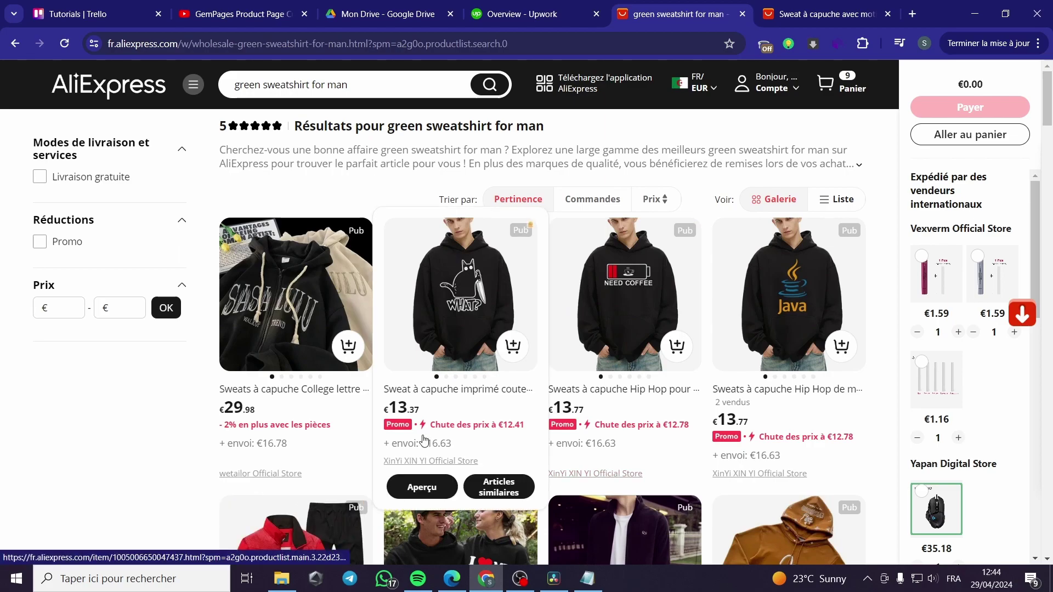
mouse_move(248, 374)
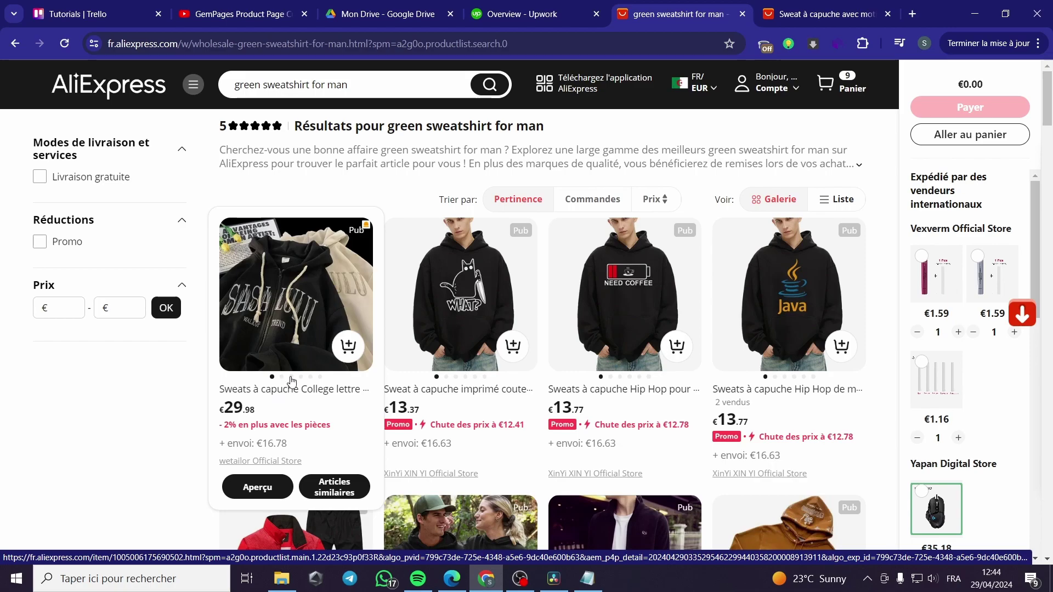
left_click(812, 8)
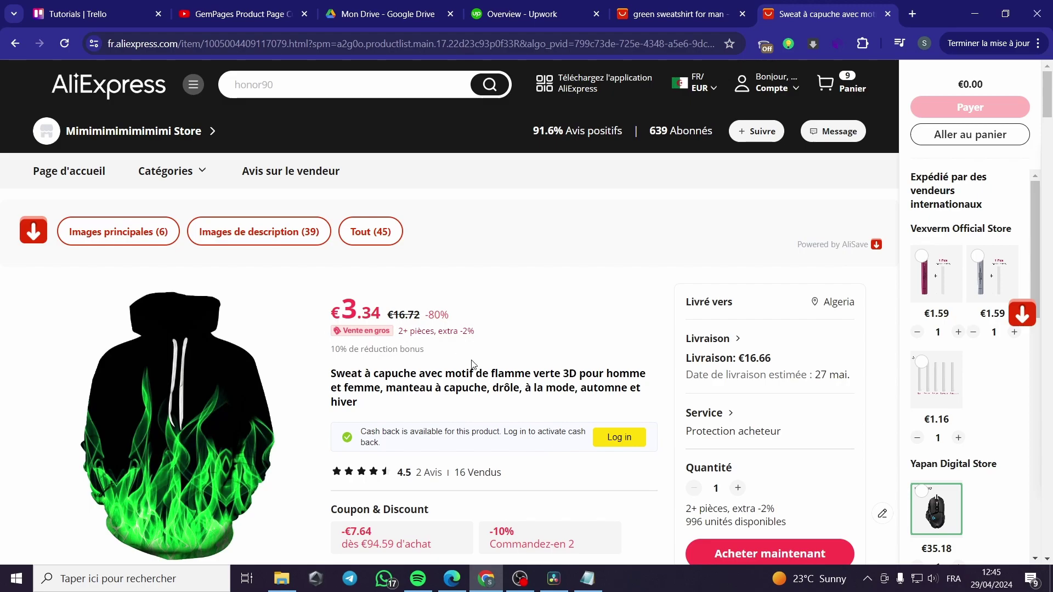
left_click(665, 7)
scroll(549, 458, "down", 4)
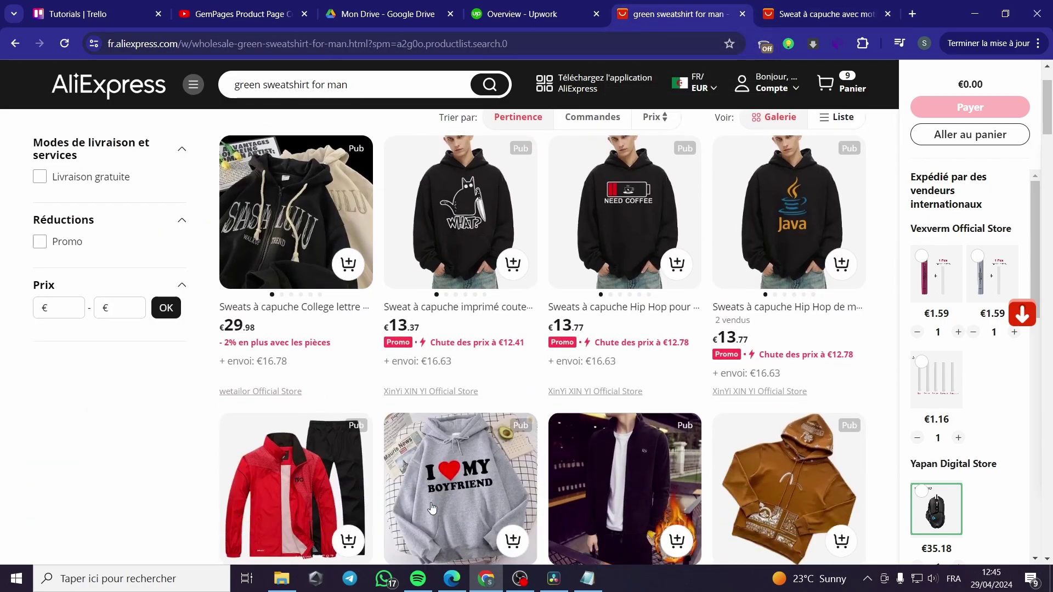
scroll(497, 449, "up", 4)
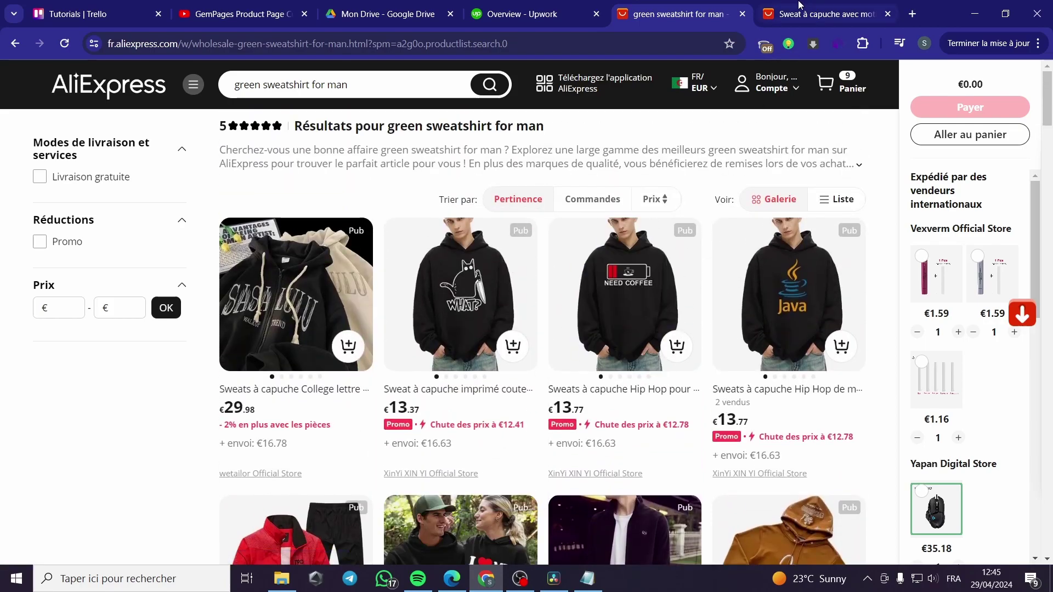
Check the customer reviews on the green flame hoodie's AliExpress product page, then return to the search results.
key("ctrl+Tab")
scroll(356, 344, "down", 6)
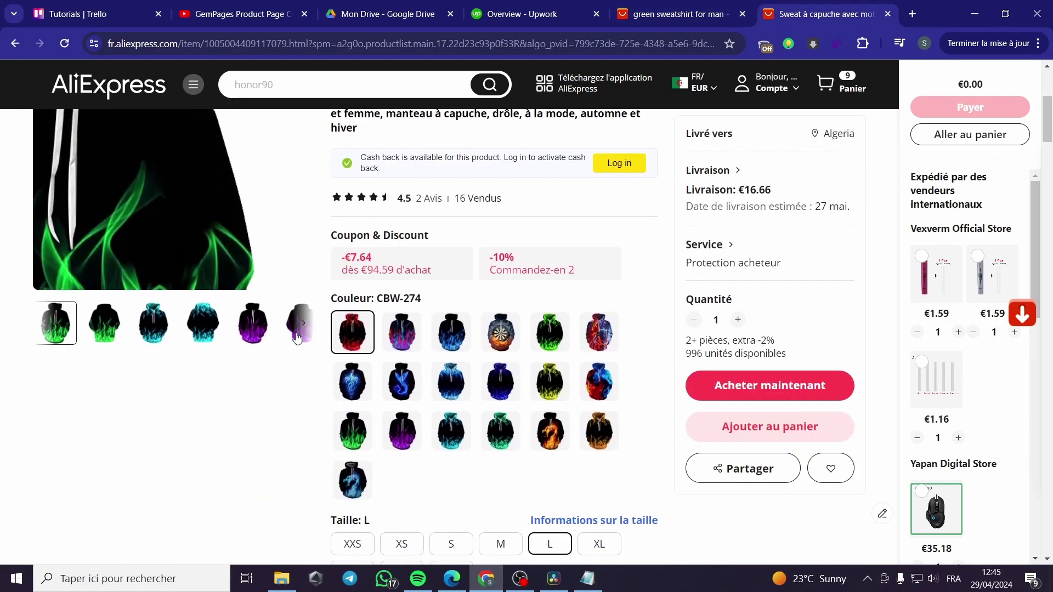
scroll(231, 341, "down", 4)
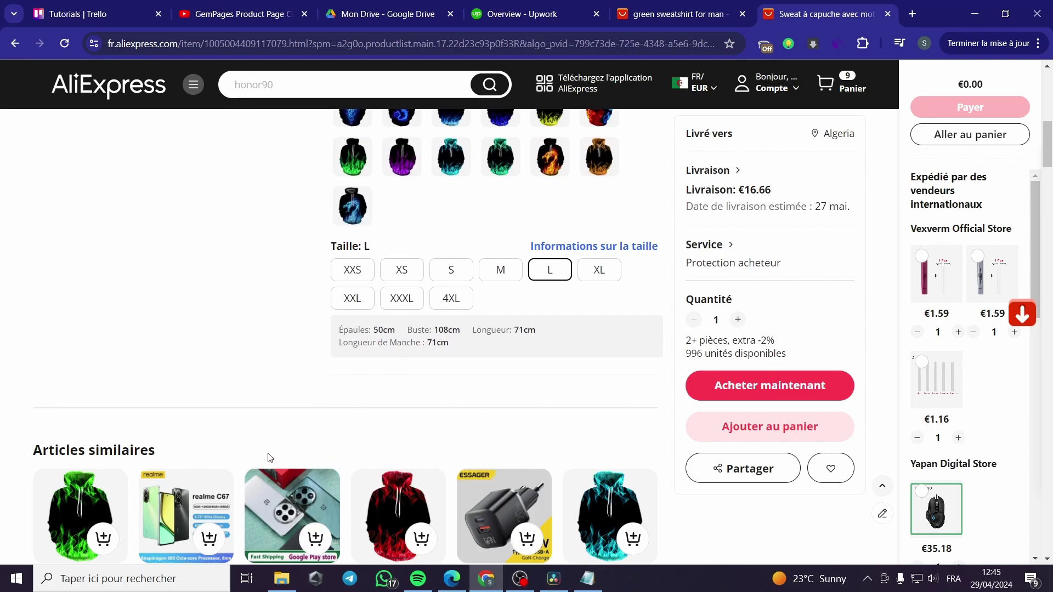
scroll(275, 460, "down", 7)
left_click(242, 395)
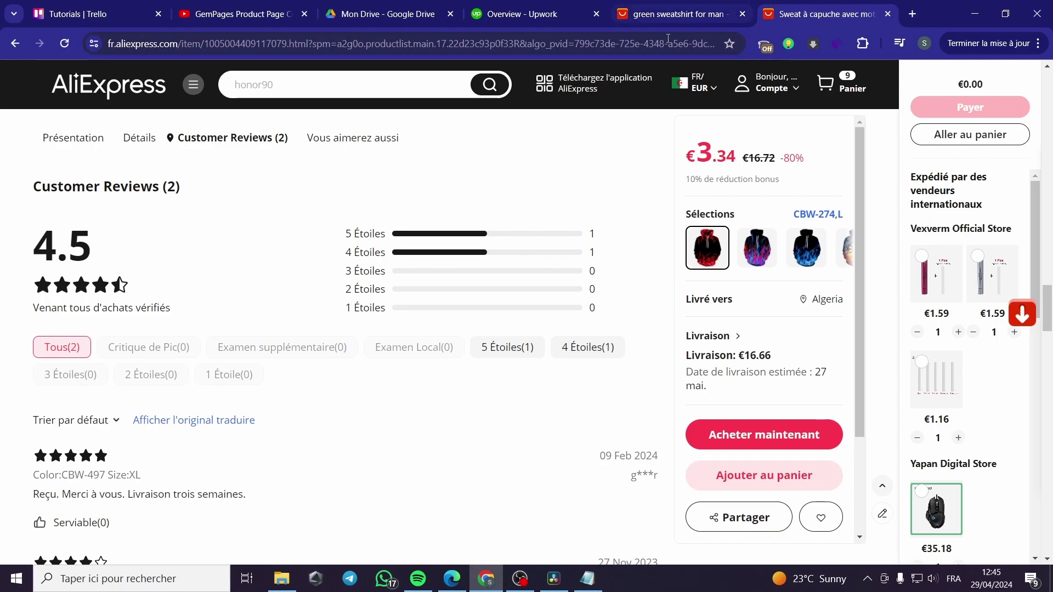
key("ctrl+shift+Tab")
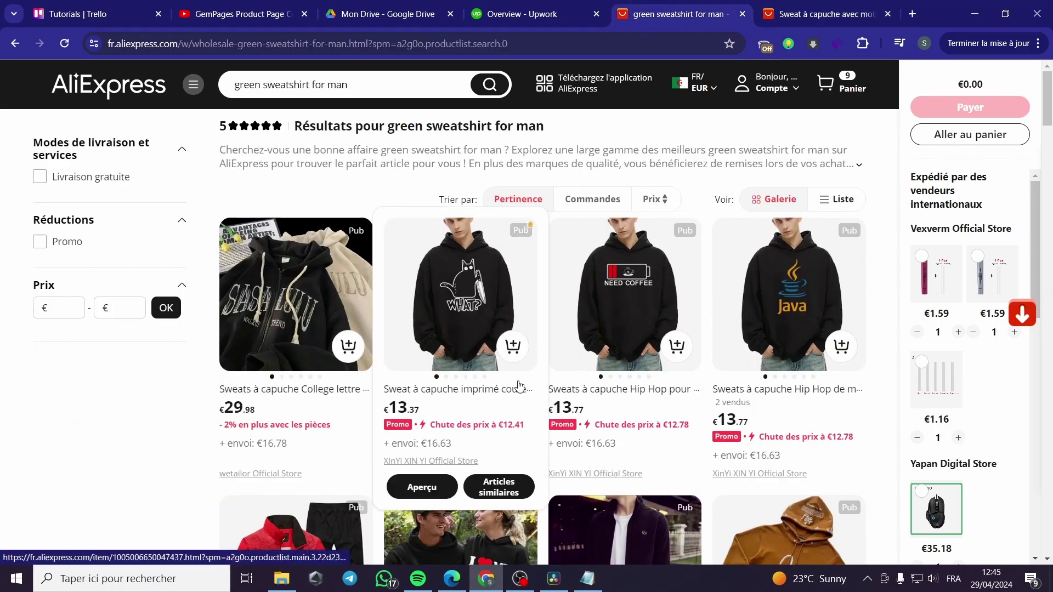
Switch back to GemPages and start adding a section between the second t-shirt offer and Frequently Asked Questions.
left_click(457, 588)
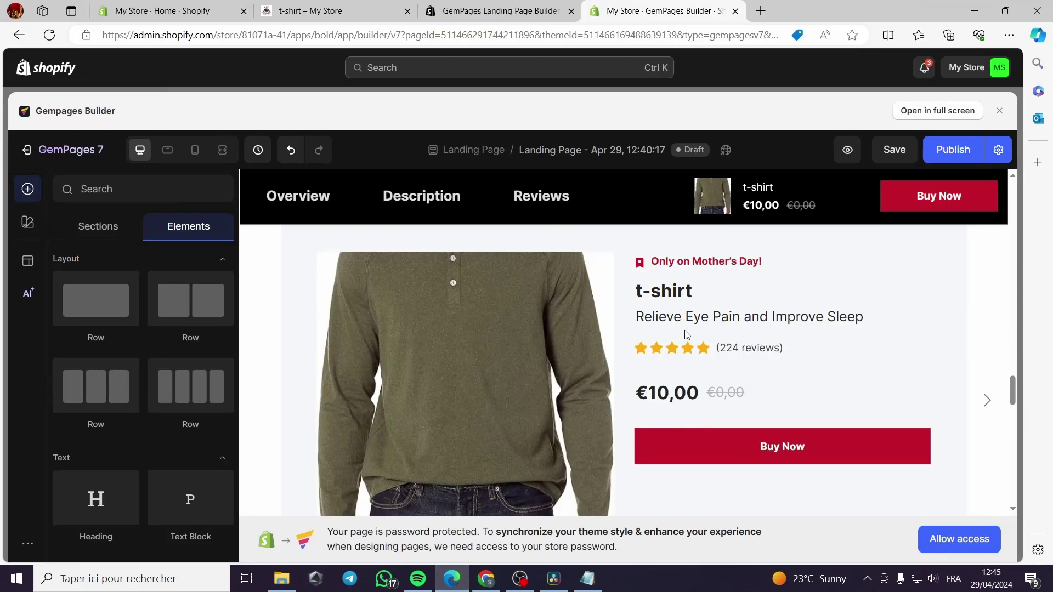
scroll(675, 336, "down", 3)
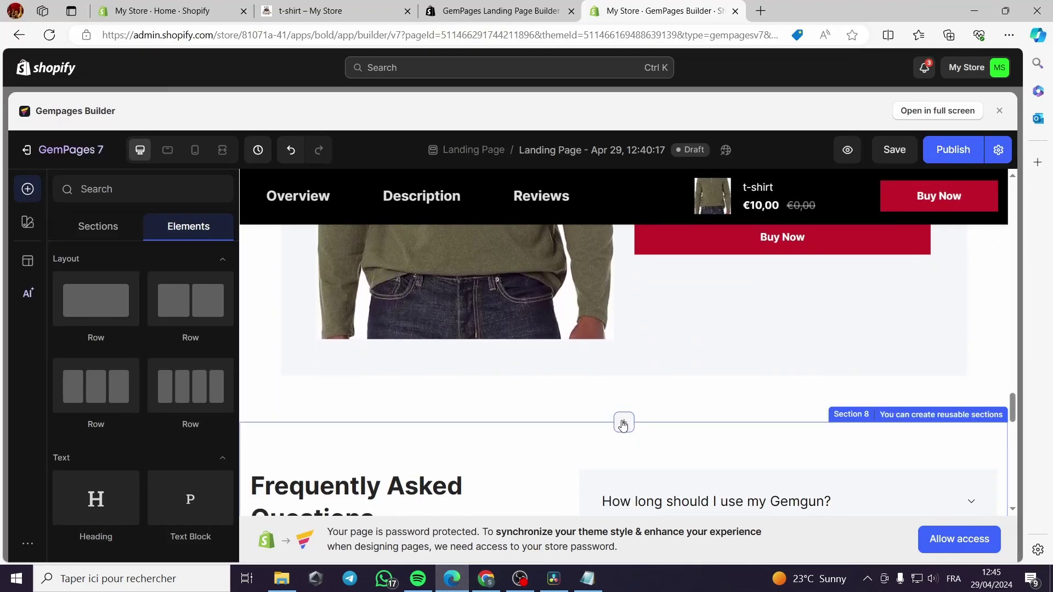
left_click(623, 424)
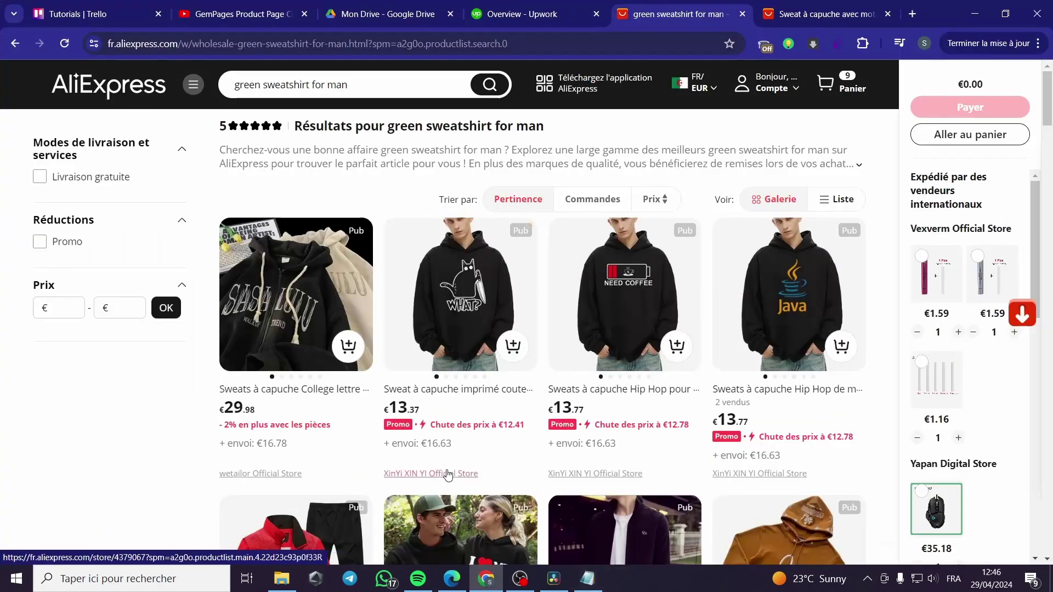
Select the web address of the green flame hoodie's AliExpress product page in Chrome.
left_click(799, 16)
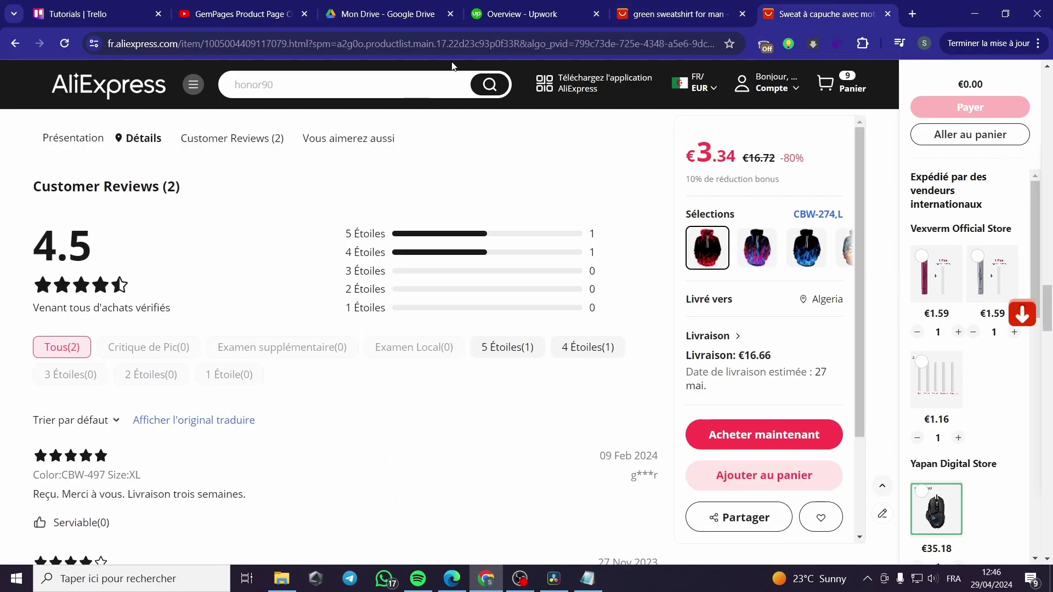
left_click(312, 53)
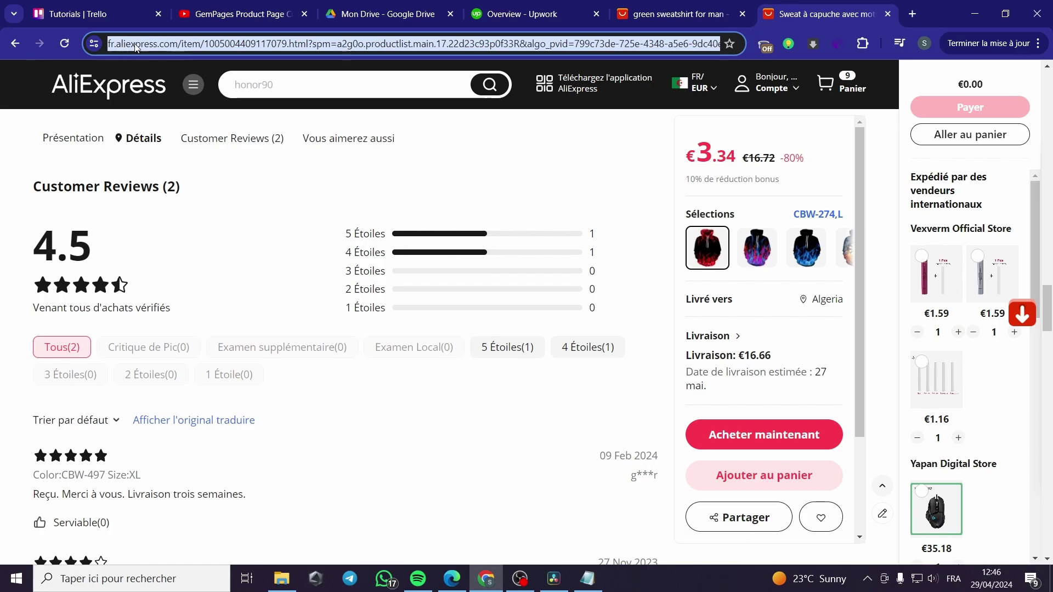
Switch back to GemPages, save the landing page and exit the editor to the app's dashboard.
left_click(452, 578)
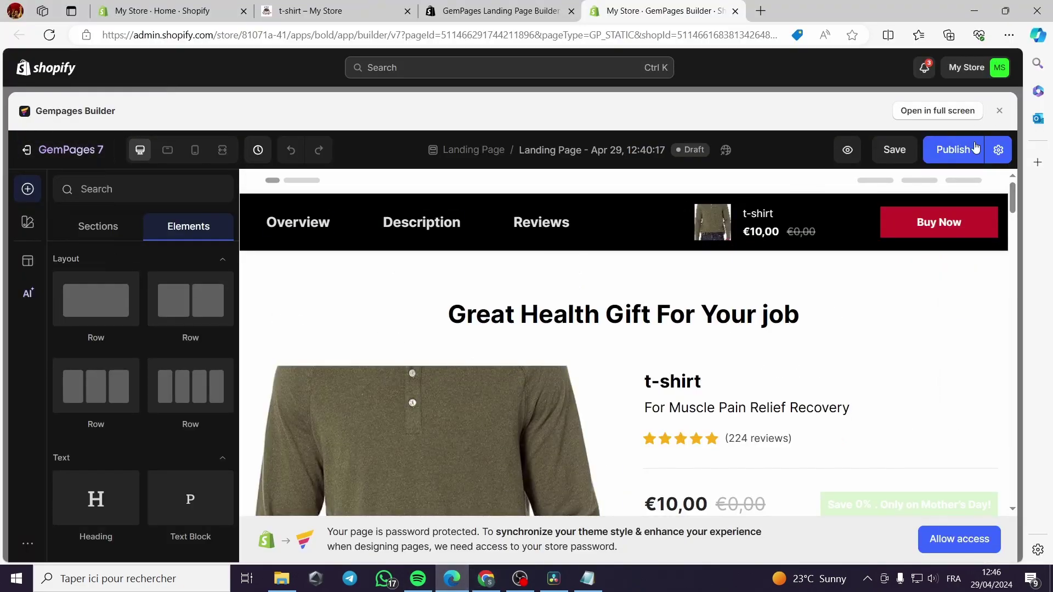
left_click(890, 148)
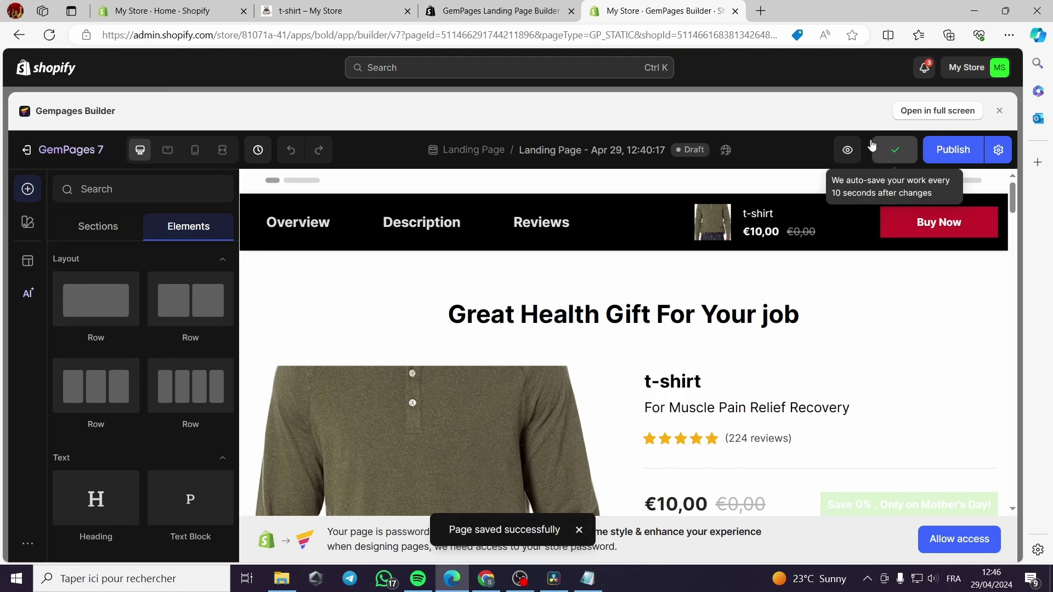
left_click(25, 155)
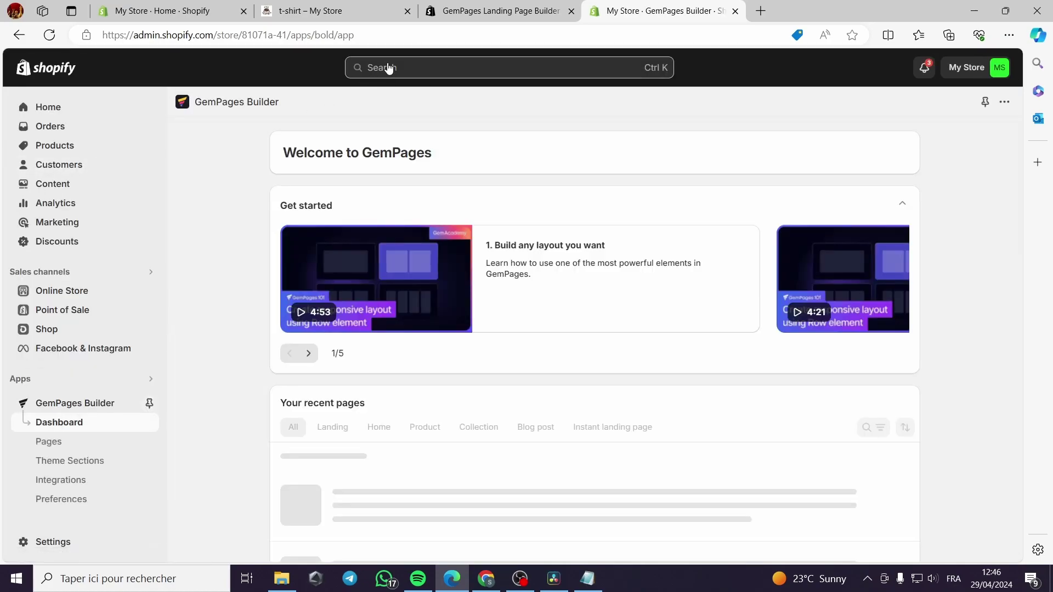
Search the Shopify App Store for "judge me" and open the Judge.me Product Reviews listing.
left_click(409, 67)
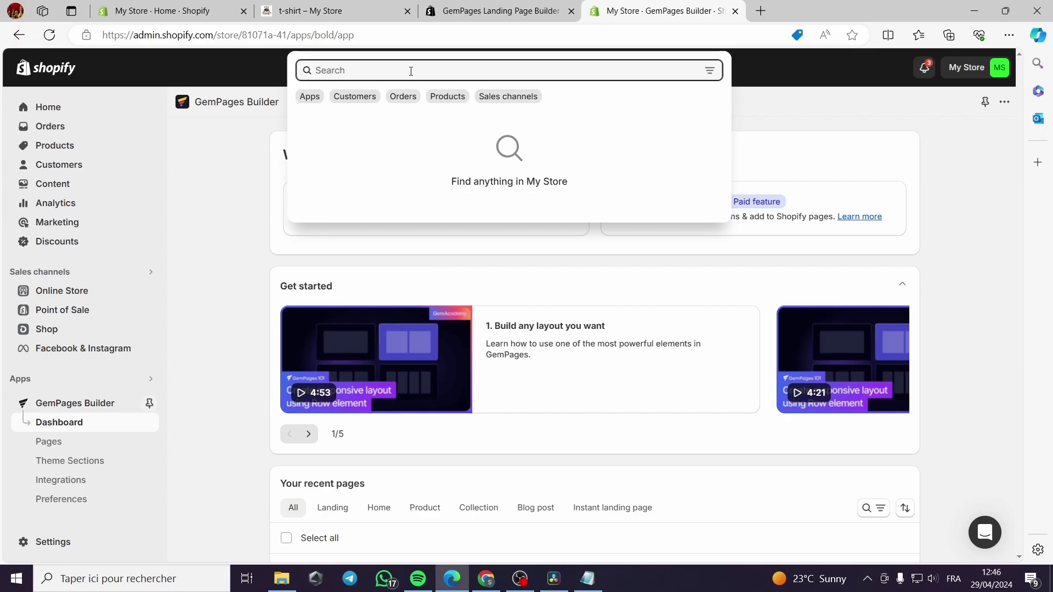
type("judge me")
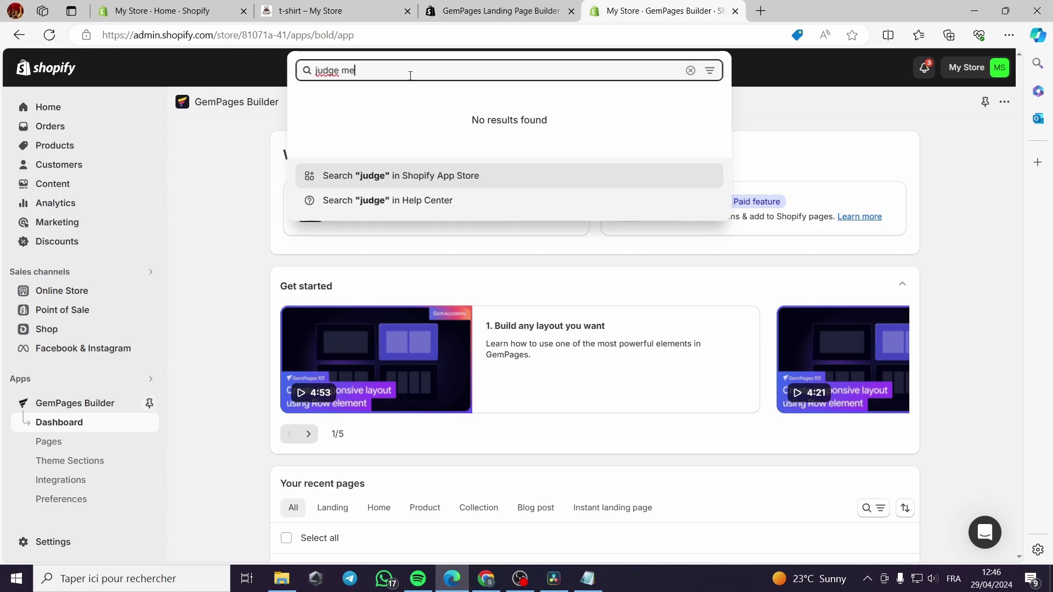
key("Return")
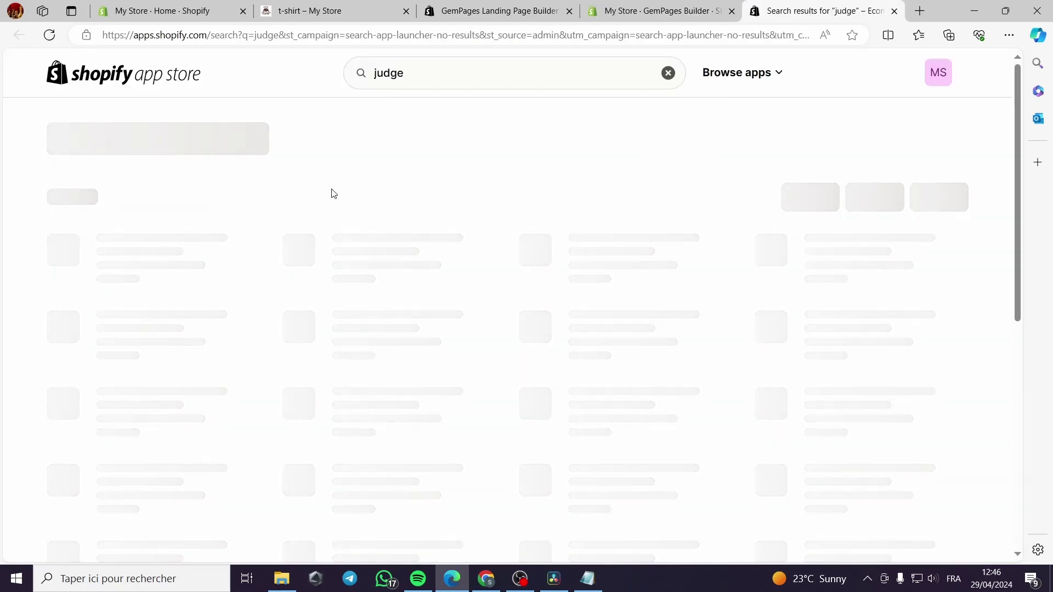
left_click(466, 74)
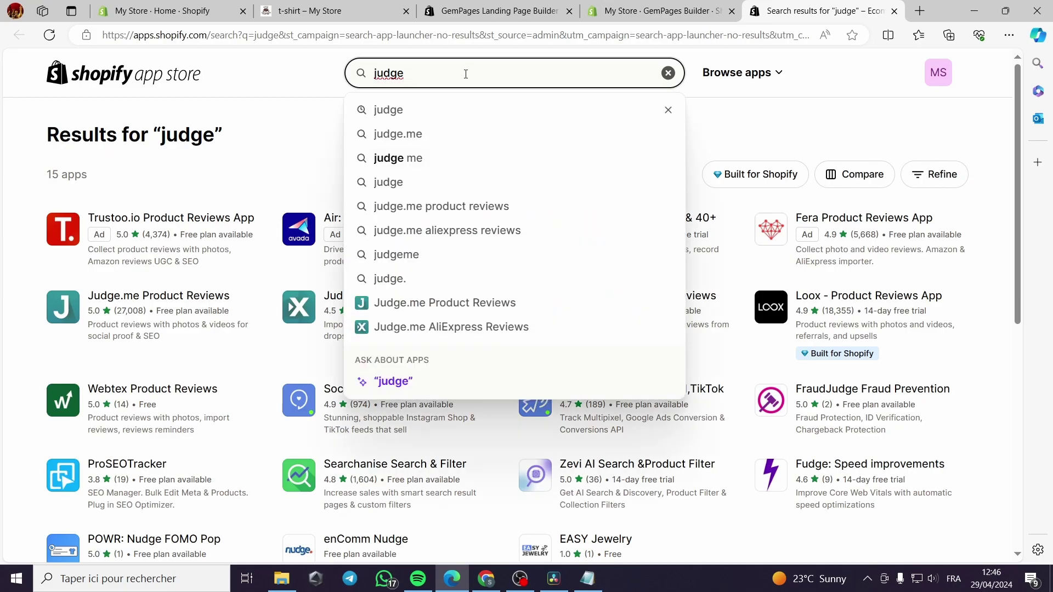
type("me")
key("Return")
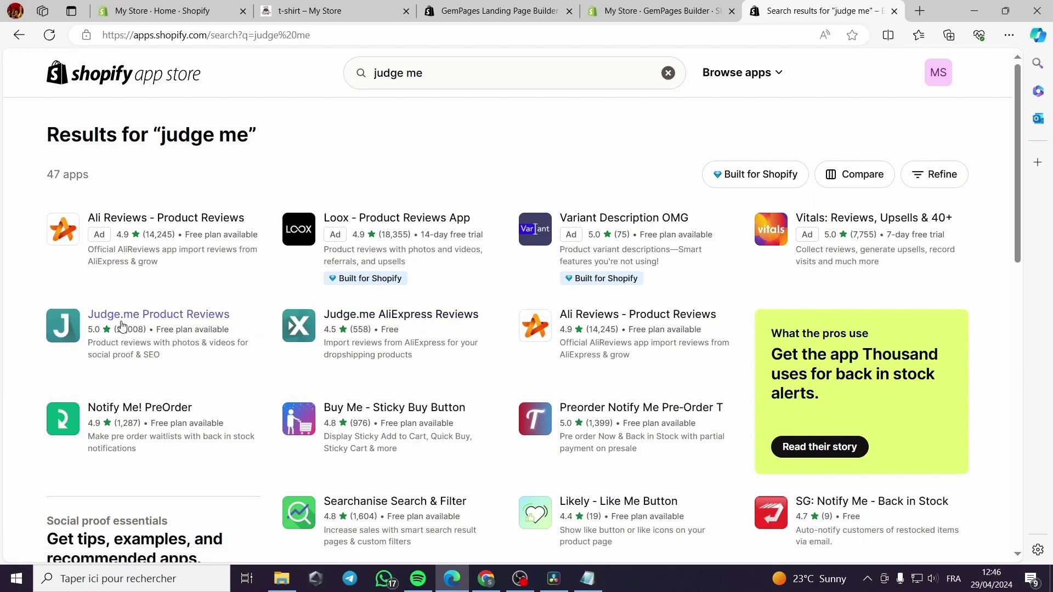
left_click(211, 314)
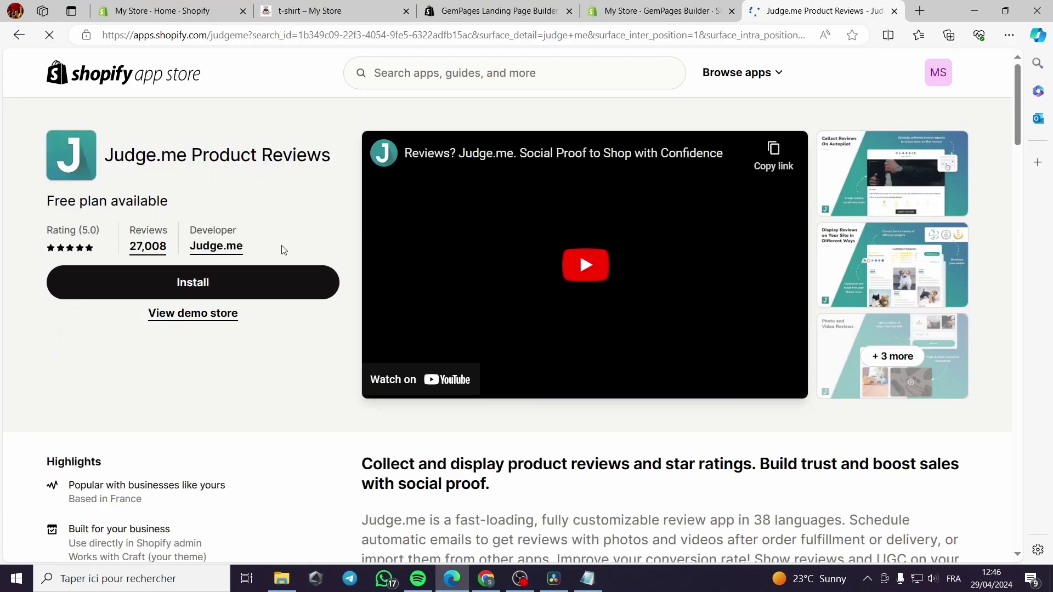
Install Judge.me Product Reviews on the store and start its setup in English for the current theme.
left_click(226, 283)
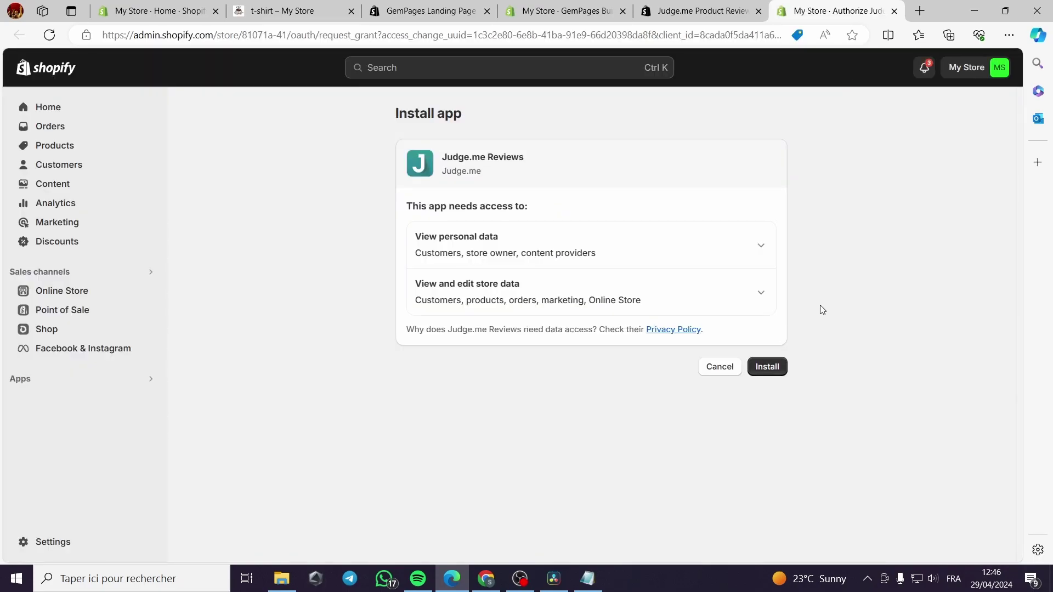
left_click(763, 369)
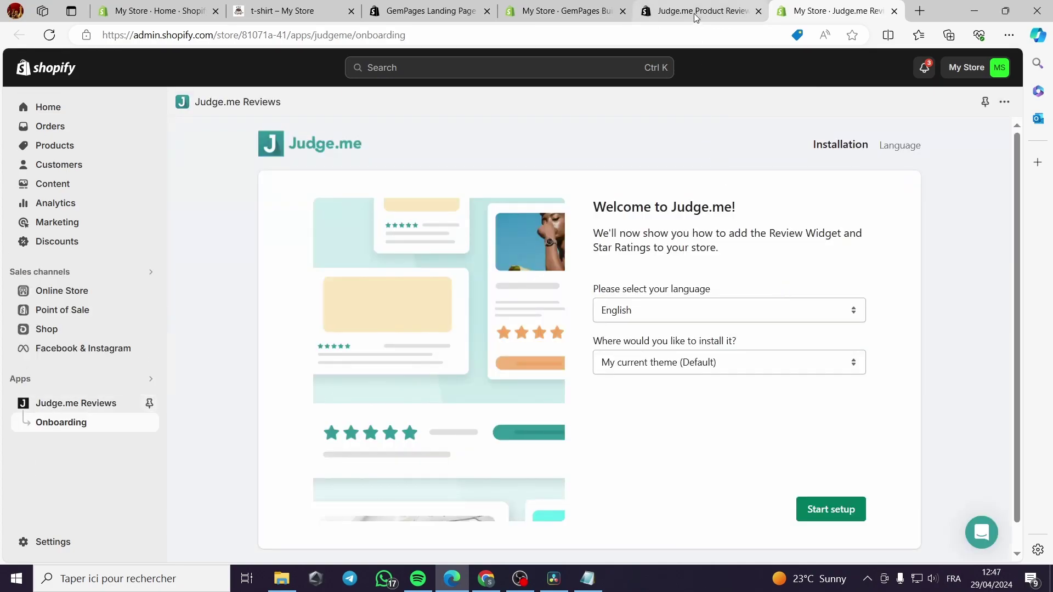
left_click(834, 513)
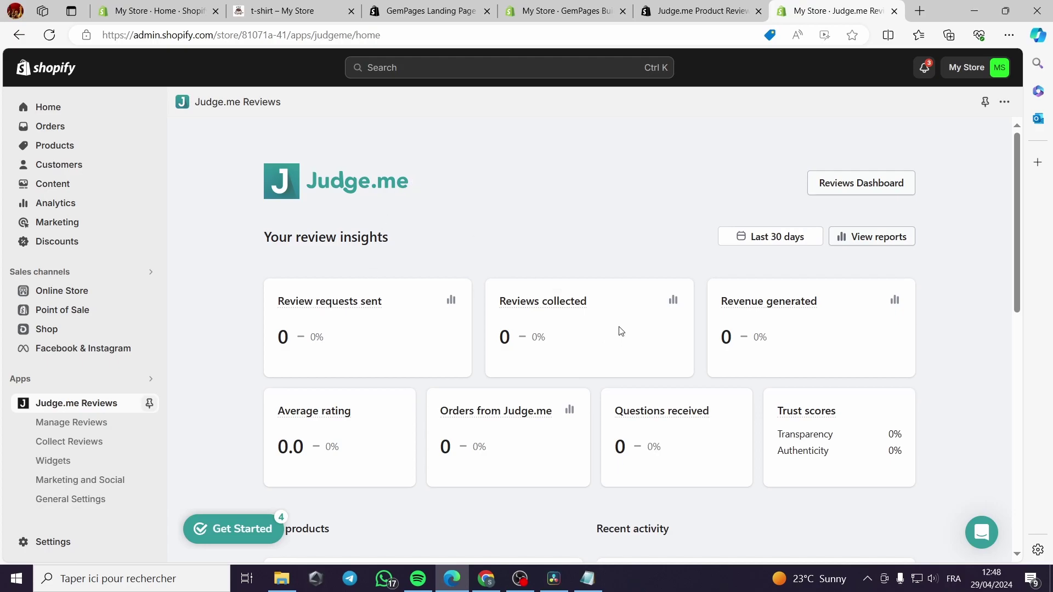
Search the store admin for "judge me", open the Judge.me AliExpress Reviews listing and return to the Judge.me Product Reviews page.
mouse_move(520, 305)
left_click(415, 69)
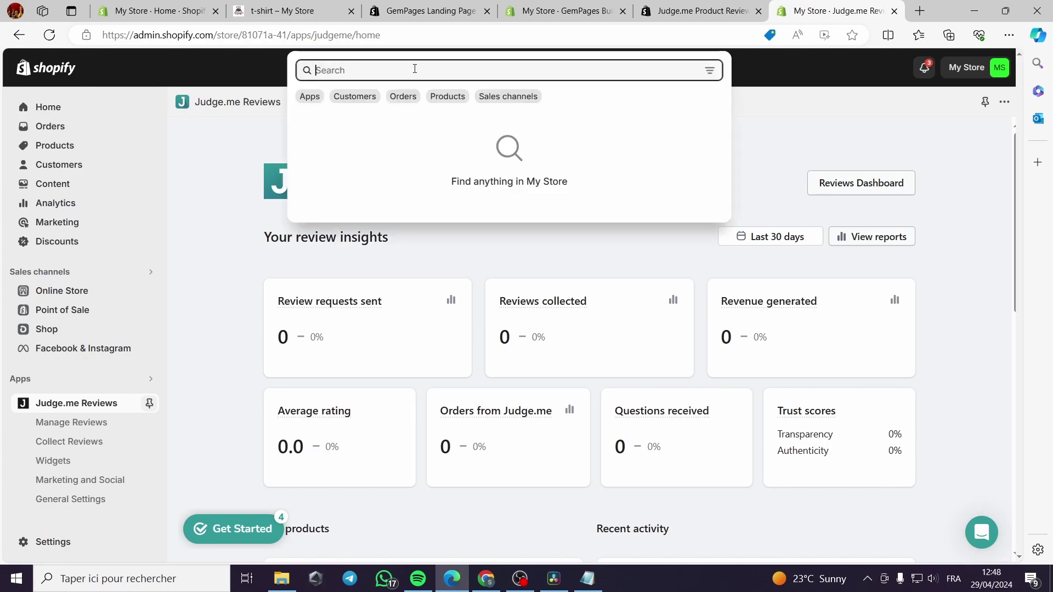
type("ju")
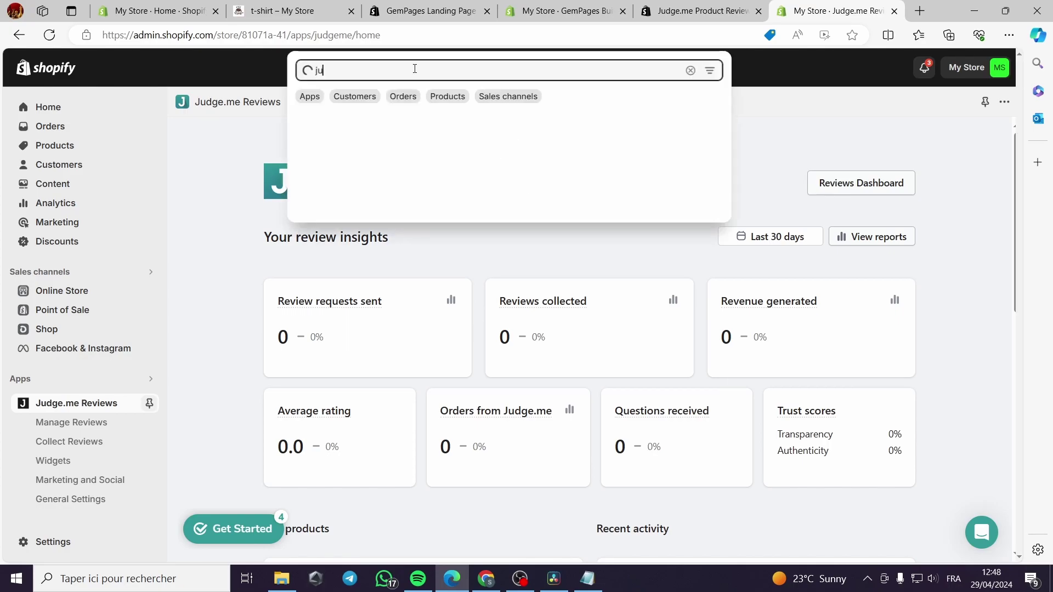
type("dge me")
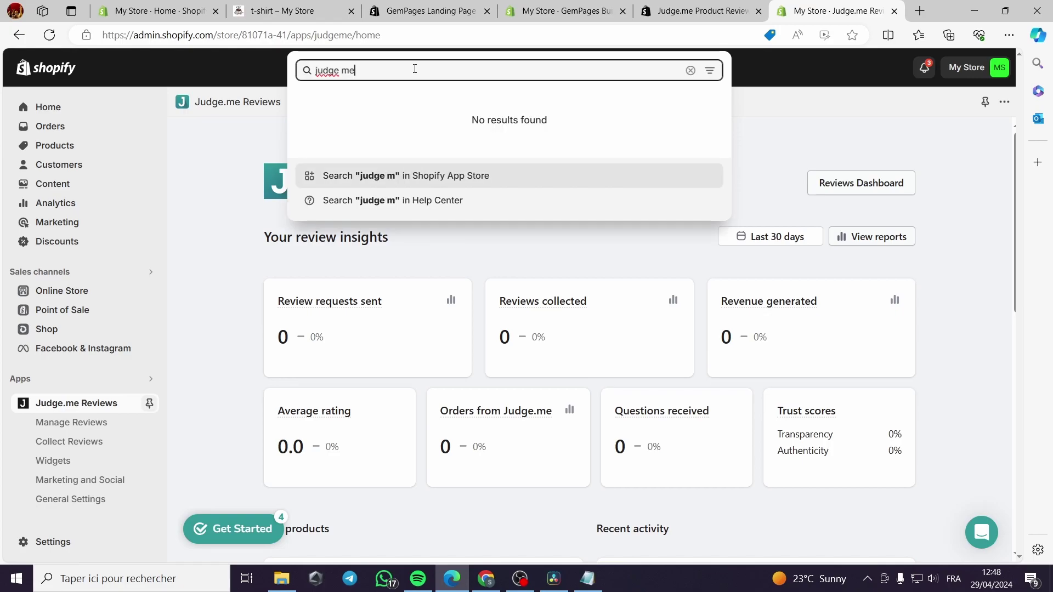
left_click(421, 122)
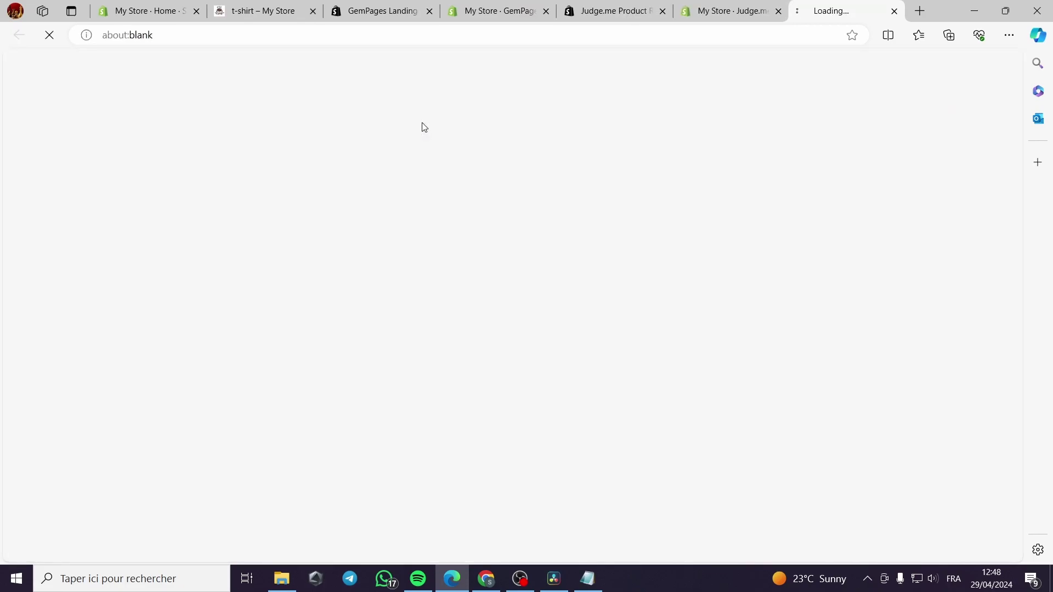
left_click(649, 15)
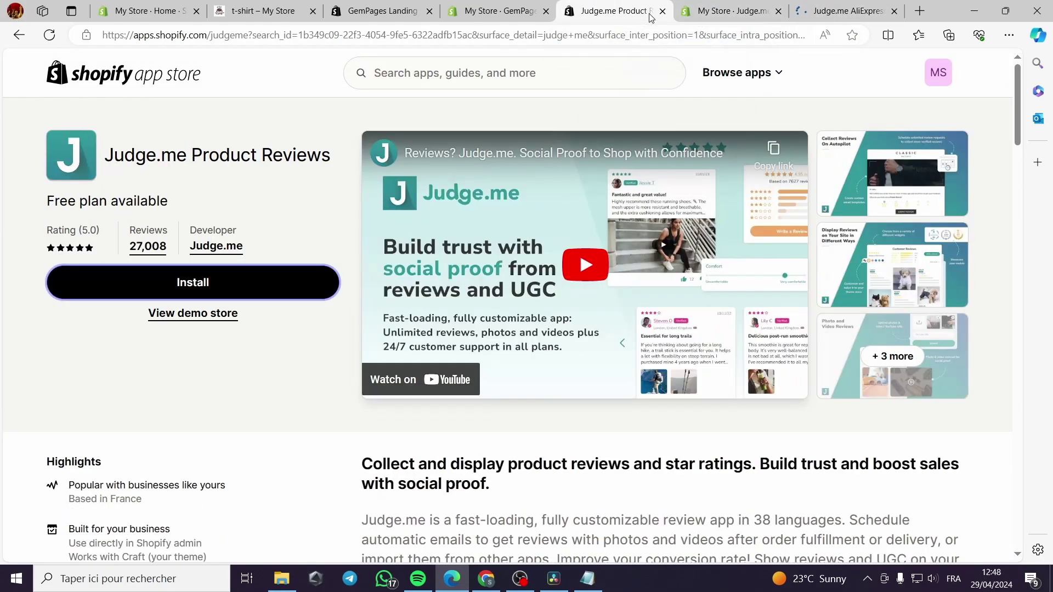
Close the Judge.me Product Reviews store listing and install the Judge.me AliExpress Reviews app on the store.
left_click(662, 11)
left_click(763, 10)
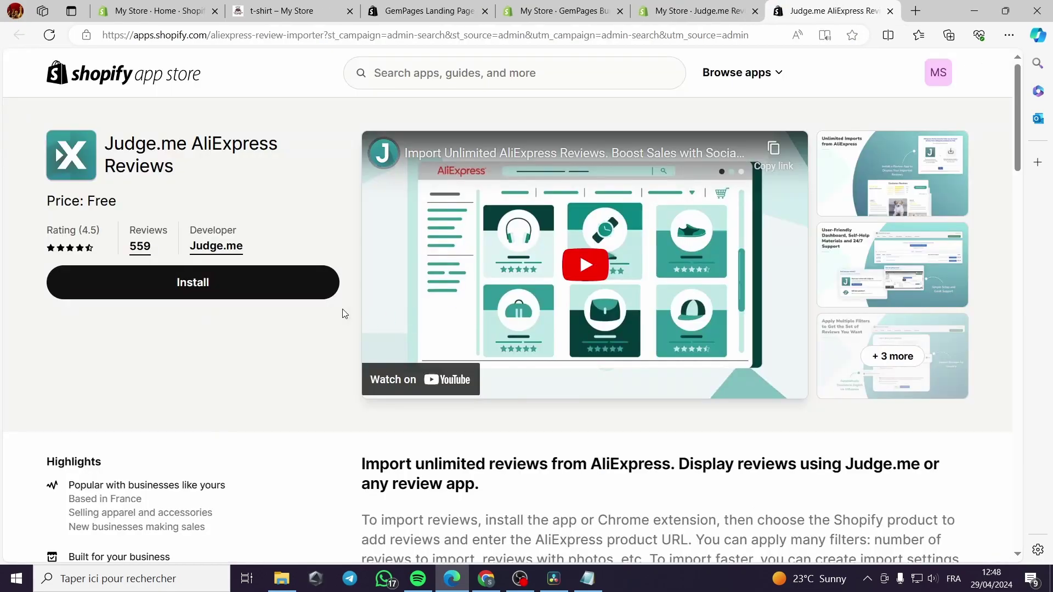
left_click(169, 292)
left_click(755, 21)
left_click(778, 11)
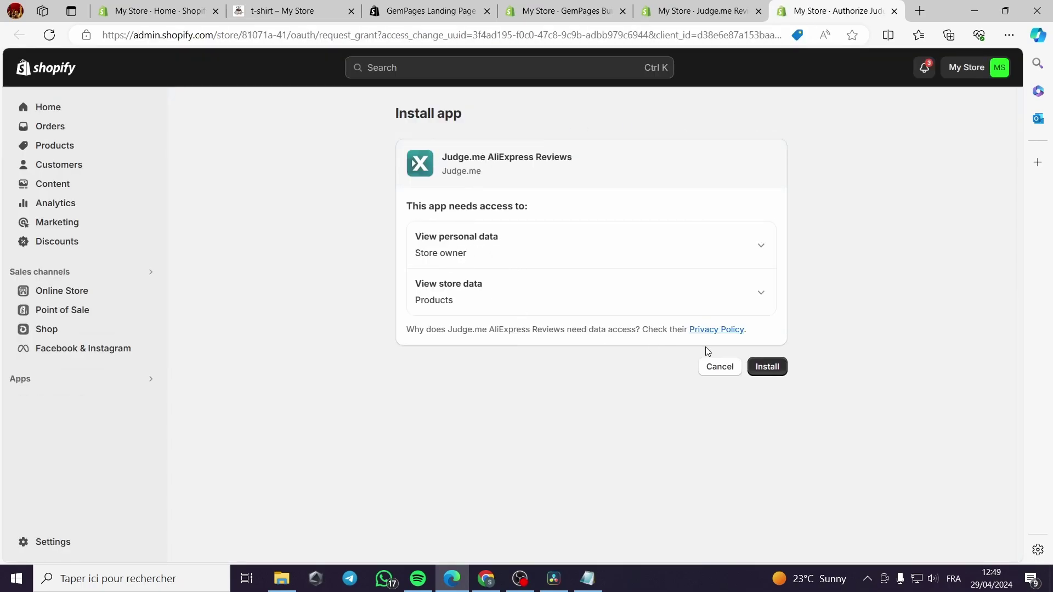
left_click(778, 360)
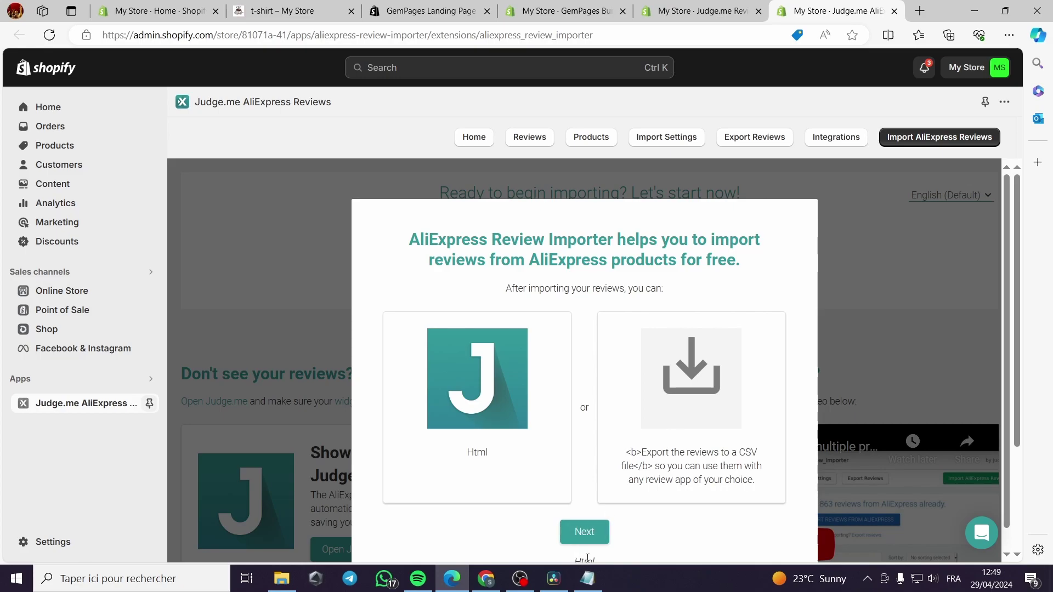
Complete the AliExpress Review Importer introduction and open the form for importing reviews from AliExpress.
scroll(584, 560, "down", 1)
left_click(591, 510)
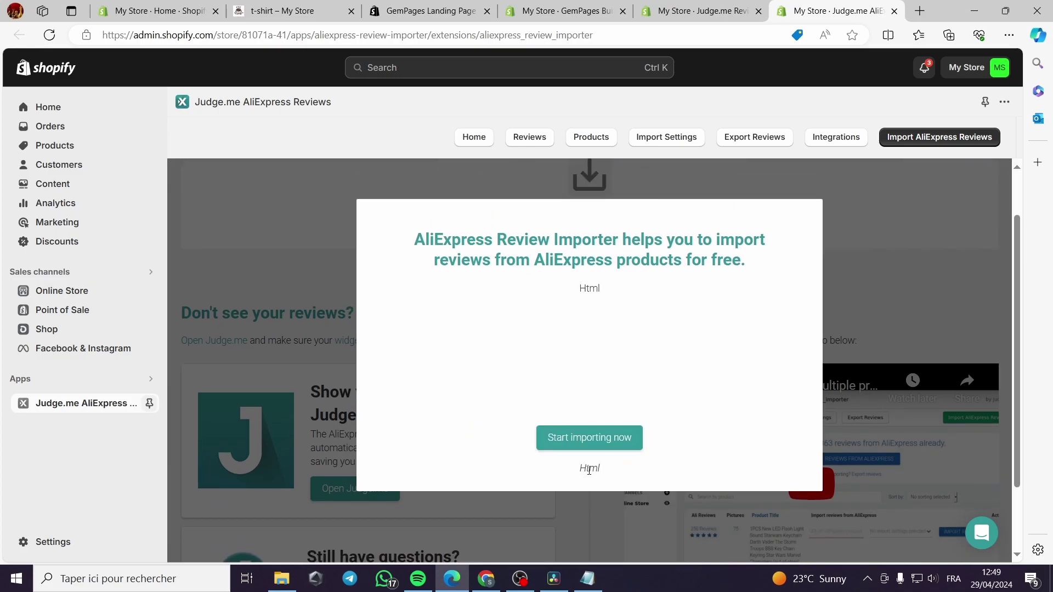
left_click(590, 437)
scroll(634, 237, "up", 1)
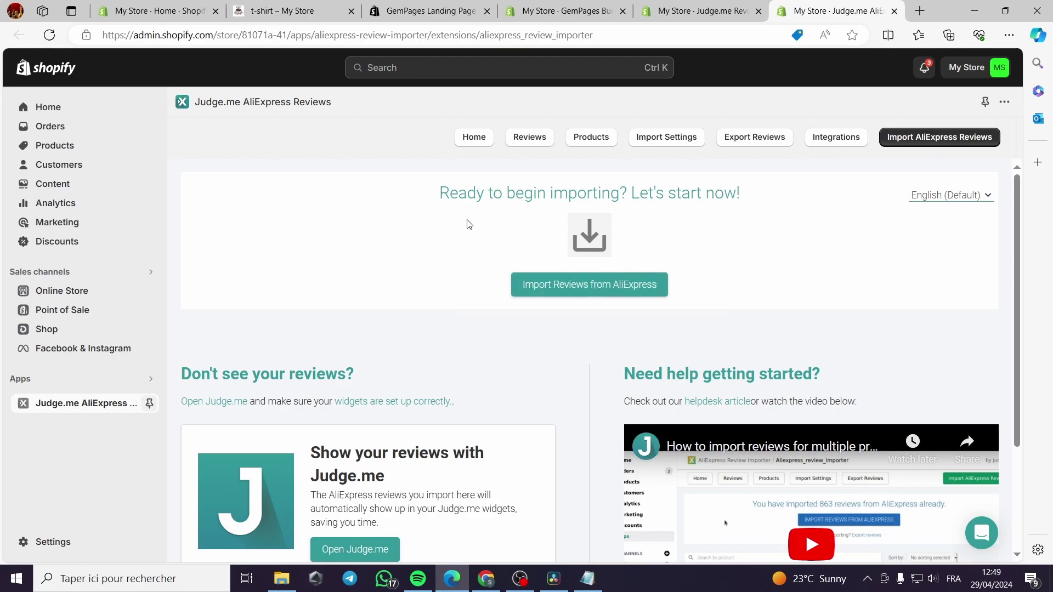
left_click(630, 290)
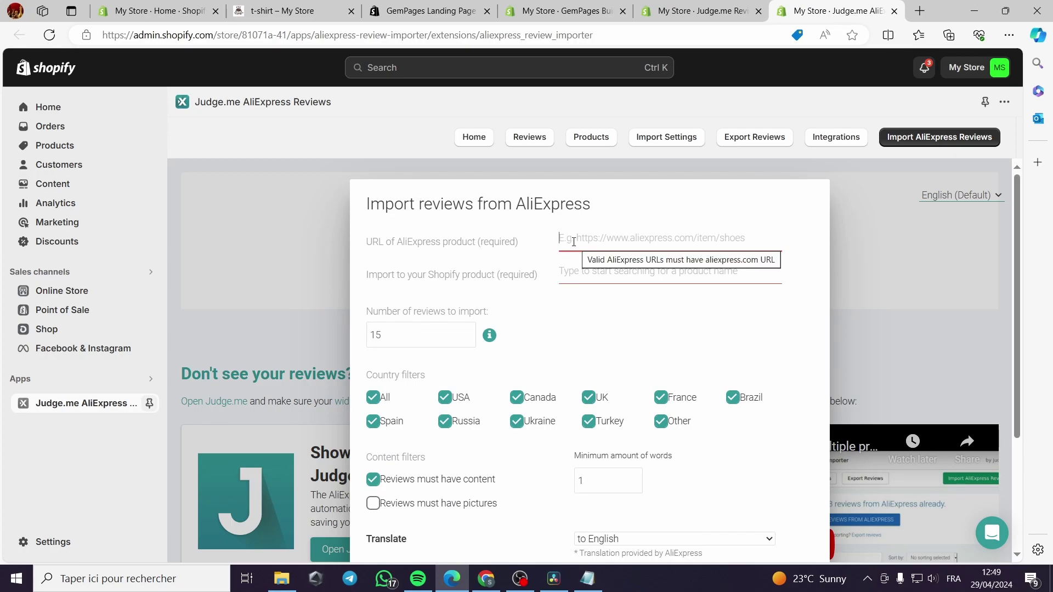
Switch to Chrome, copy the AliExpress hoodie page's URL and paste it as the AliExpress product URL in the Judge.me import form.
left_click(488, 580)
left_click(826, 14)
left_click(570, 49)
left_click(569, 43)
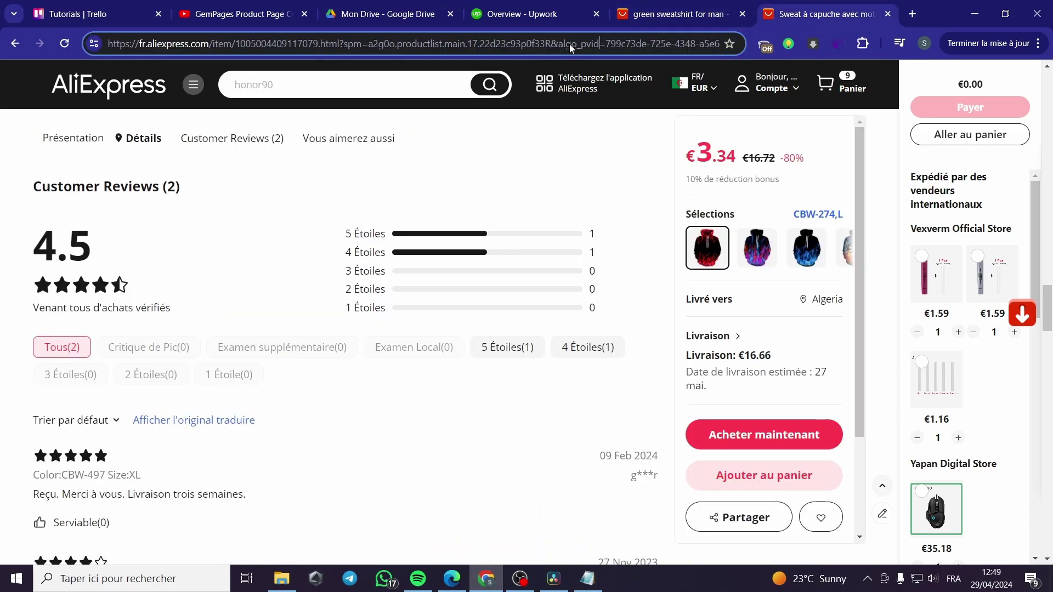
triple_click(202, 43)
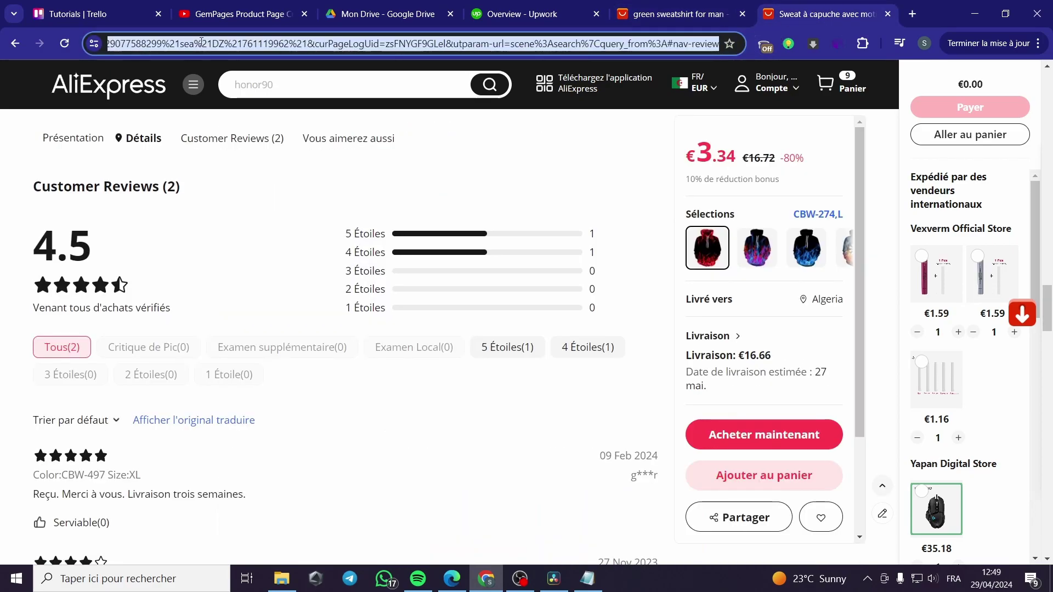
key("ctrl+c")
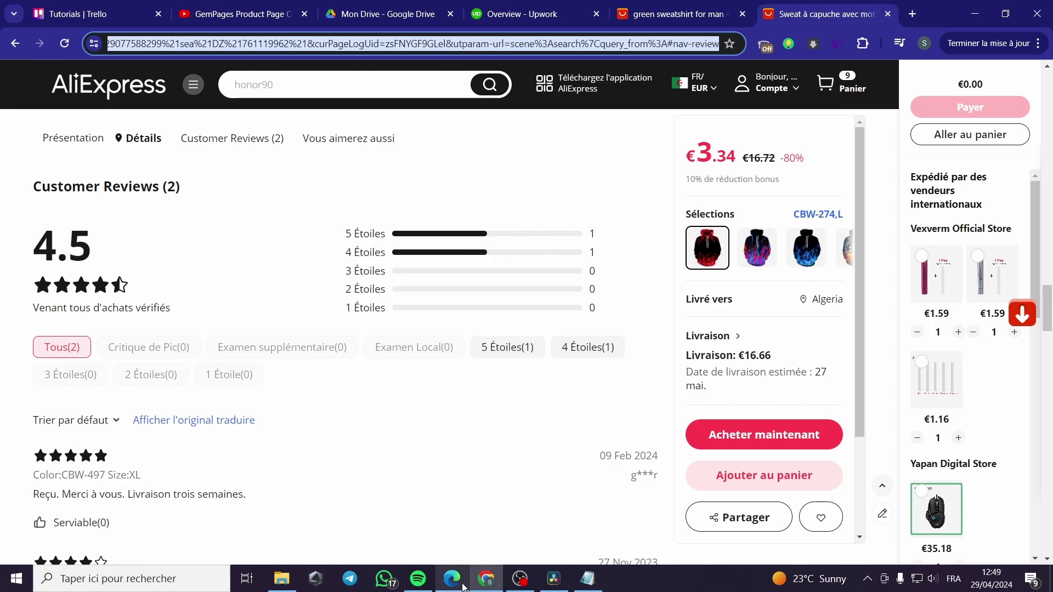
left_click(452, 579)
left_click(596, 237)
key("ctrl+v")
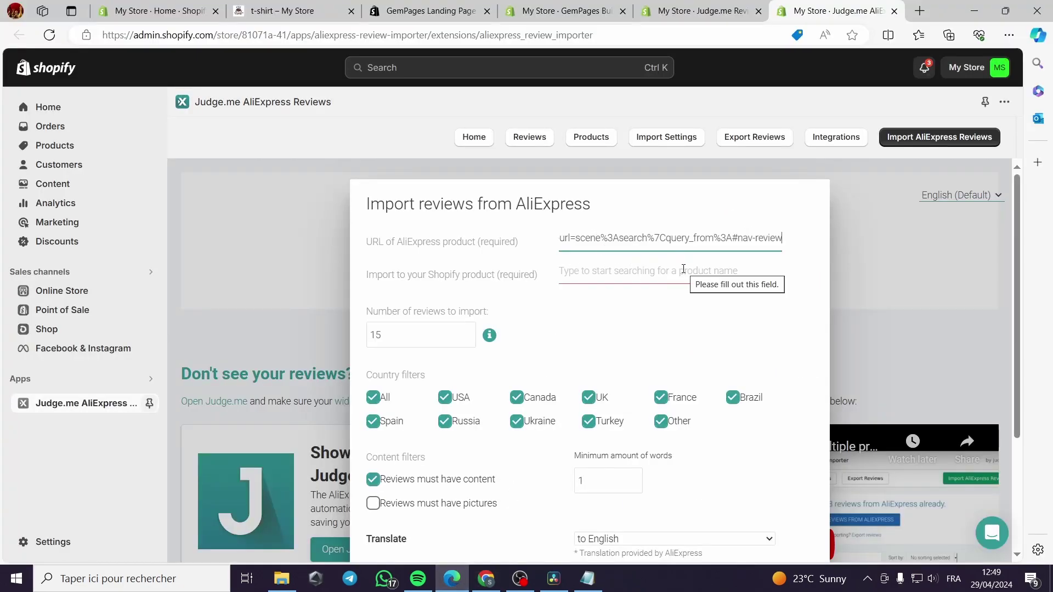
Choose t-shirt as the Shopify product to import to and set the number of reviews to 10.
left_click(665, 271)
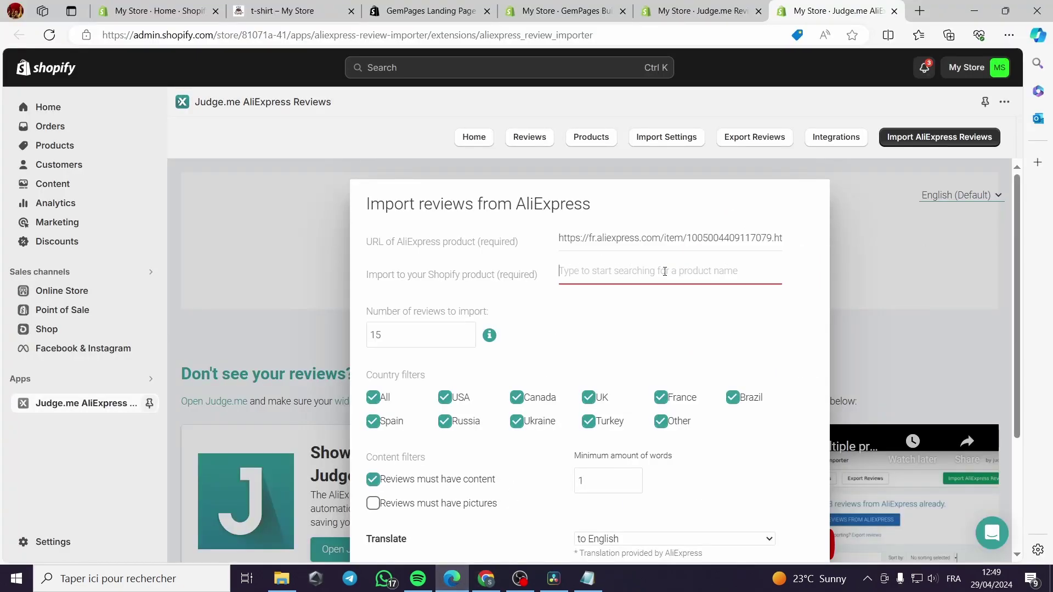
type("sh")
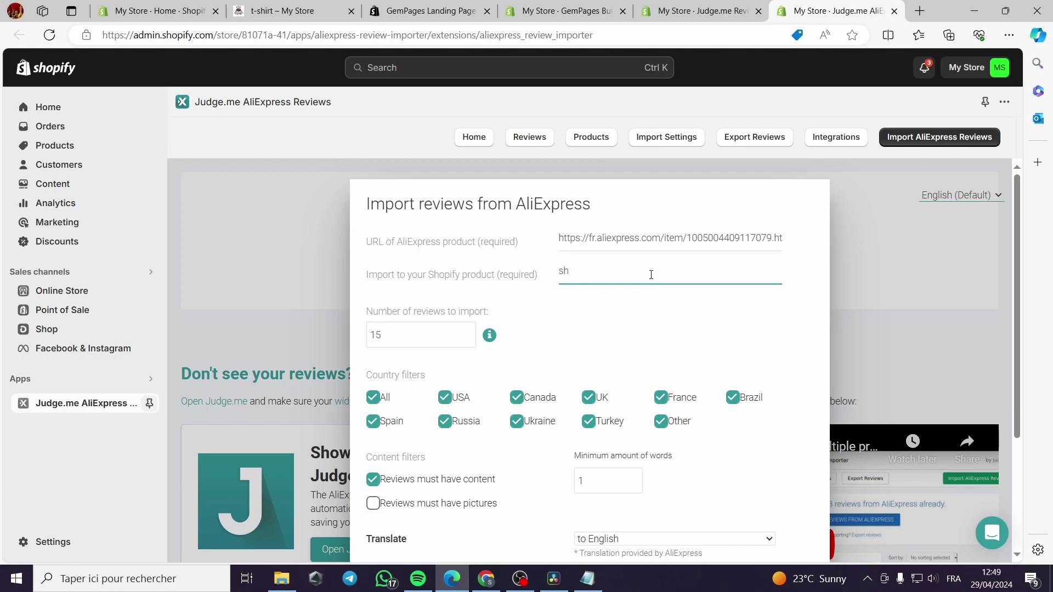
type("irt")
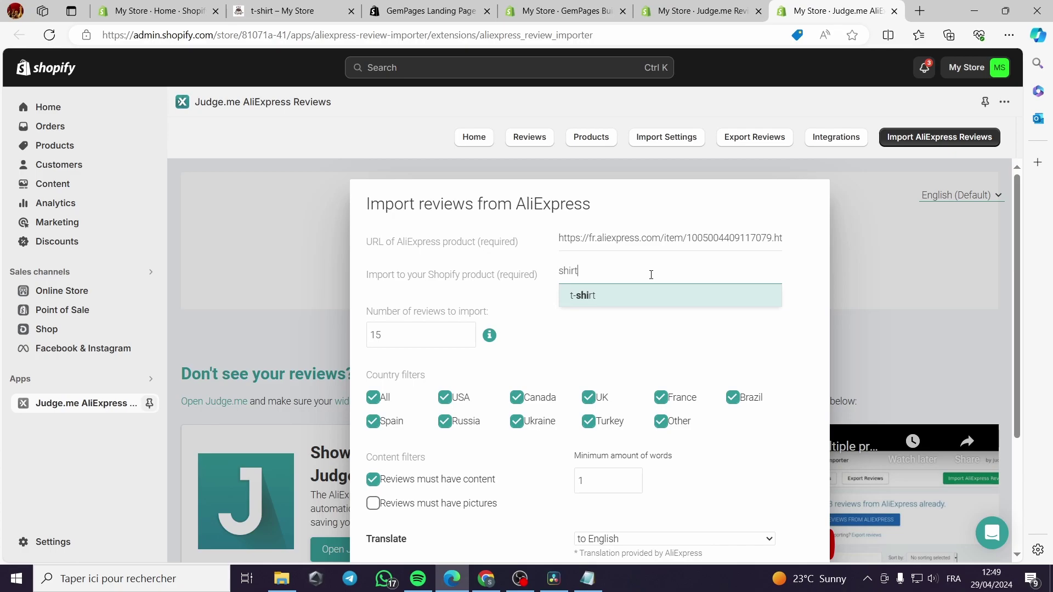
left_click(591, 296)
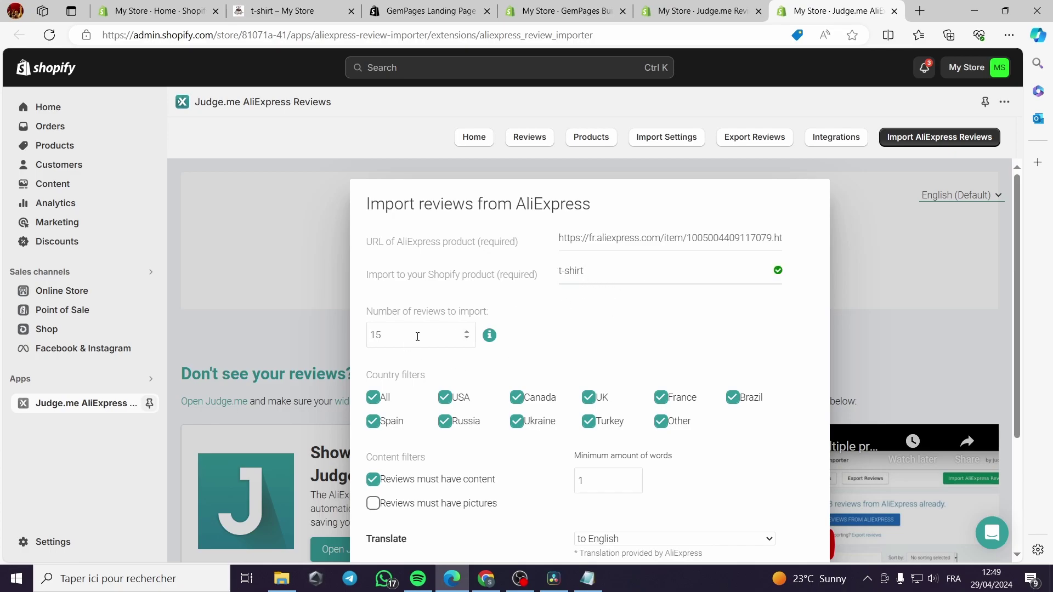
scroll(466, 344, "down", 1)
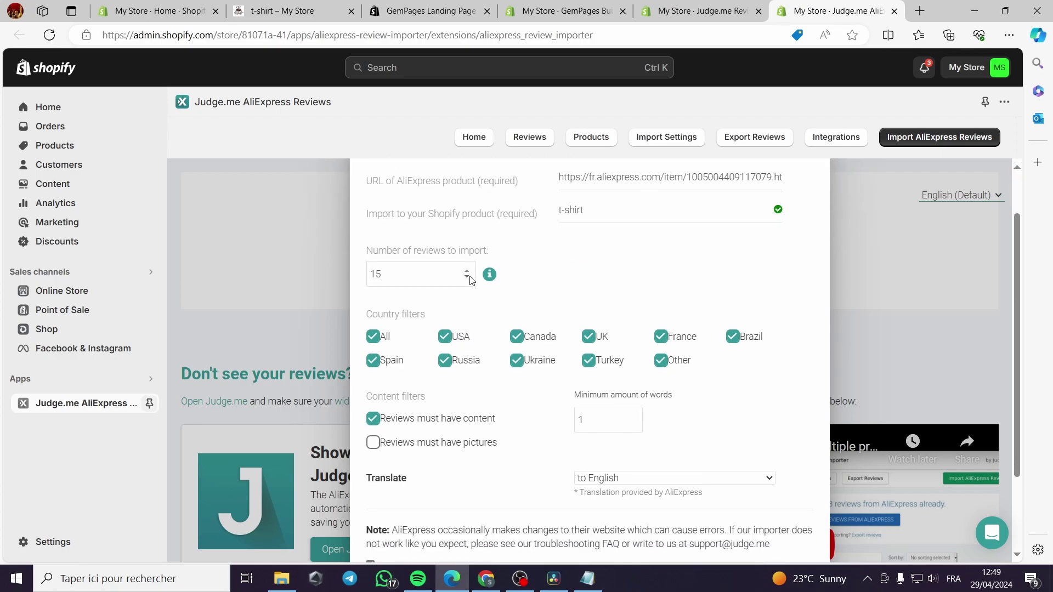
left_click(467, 278)
left_click(468, 278)
left_click(468, 278)
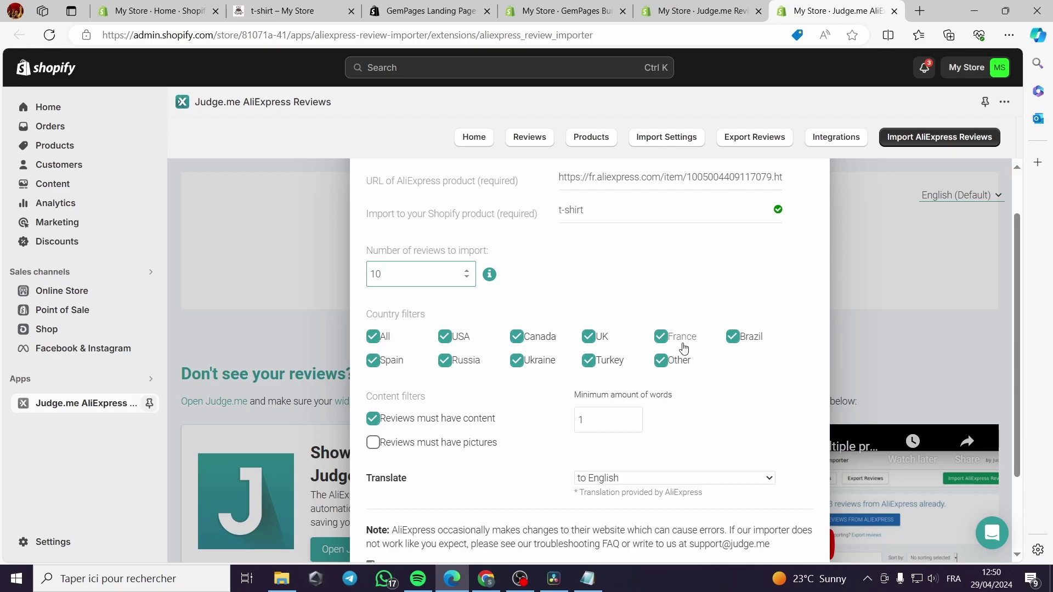
Try the filter requiring pictures in reviews, switch it off again and examine the translation language options.
scroll(458, 407, "down", 1)
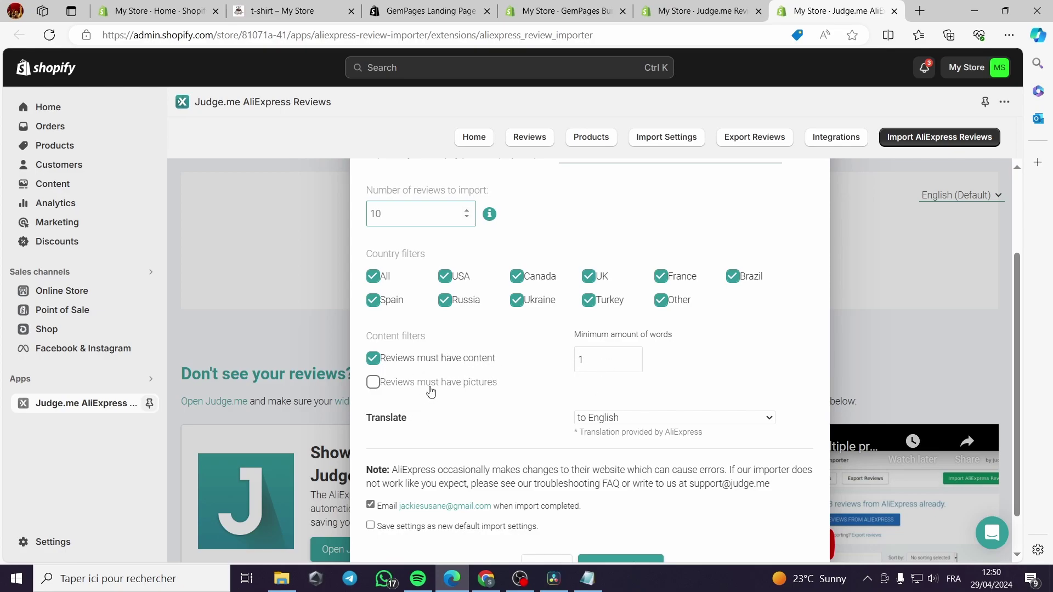
left_click(378, 384)
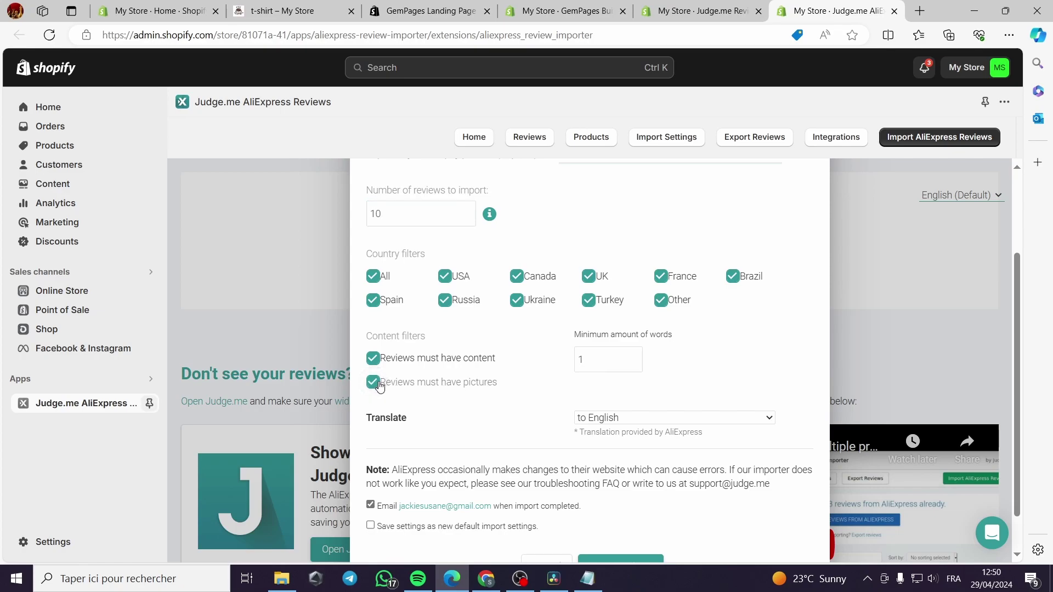
left_click(374, 382)
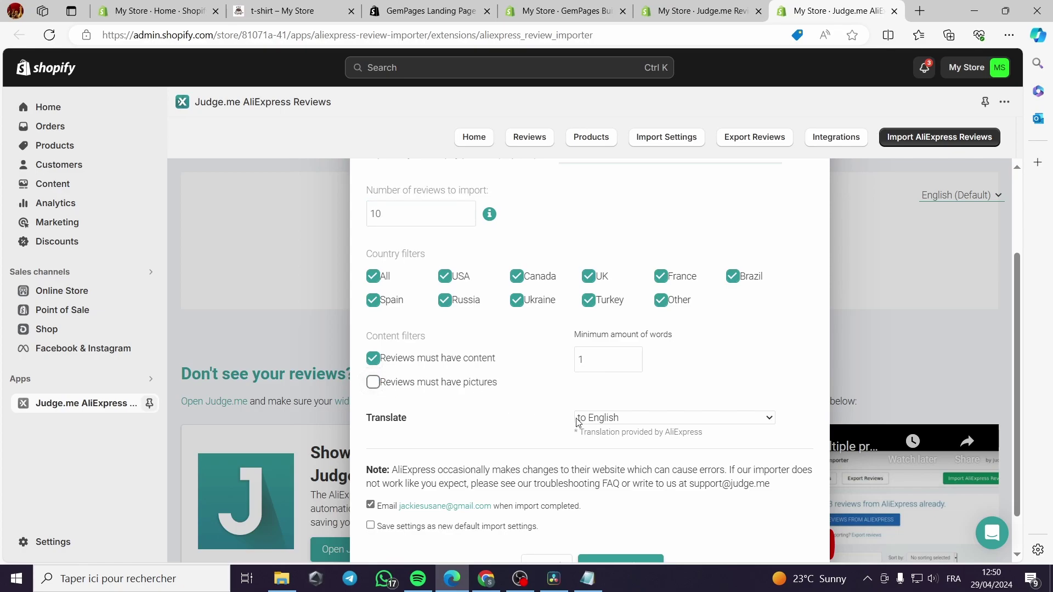
scroll(603, 399, "down", 1)
left_click(658, 375)
left_click(658, 375)
left_click(636, 371)
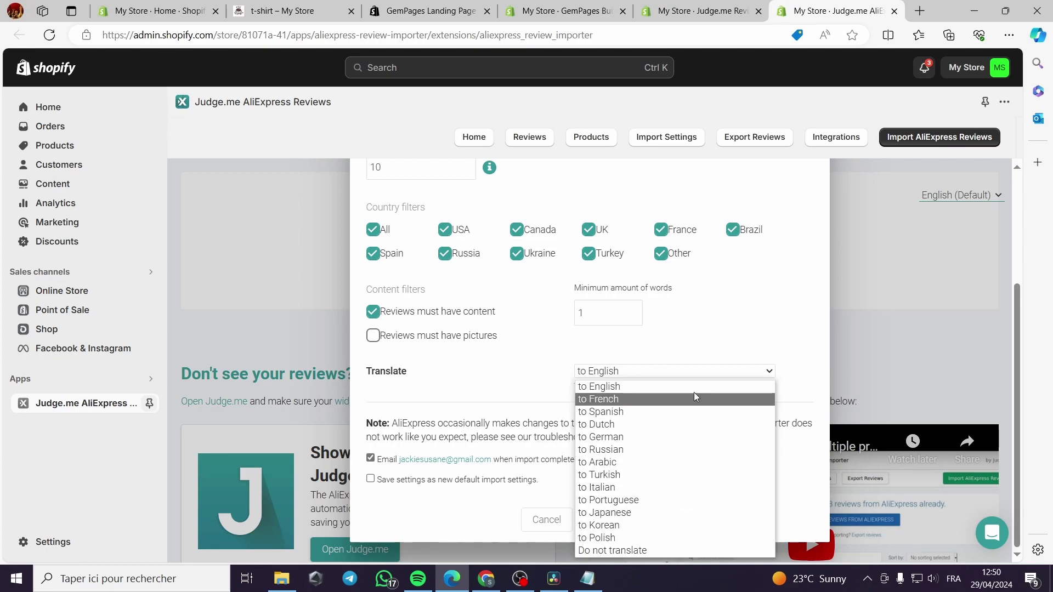
left_click(763, 376)
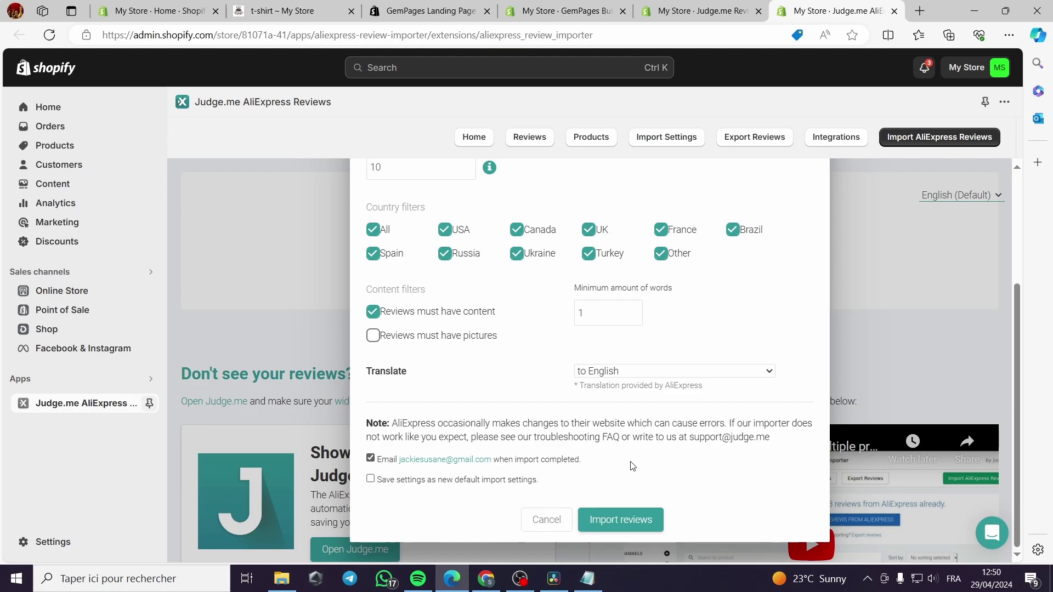
Start importing the reviews and go to the importer's homepage.
left_click(623, 525)
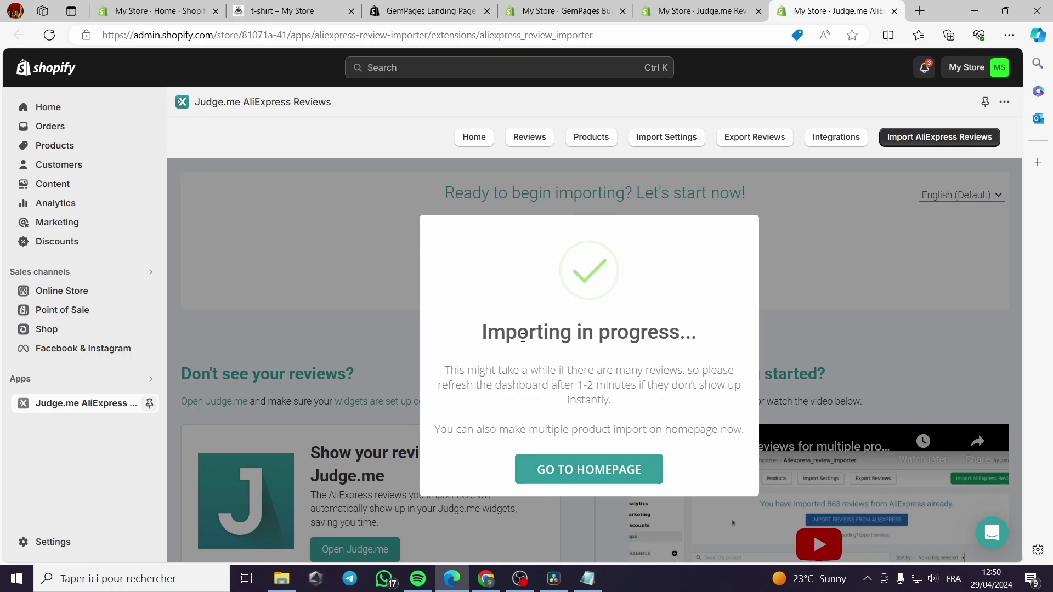
left_click_drag(574, 385, 595, 382)
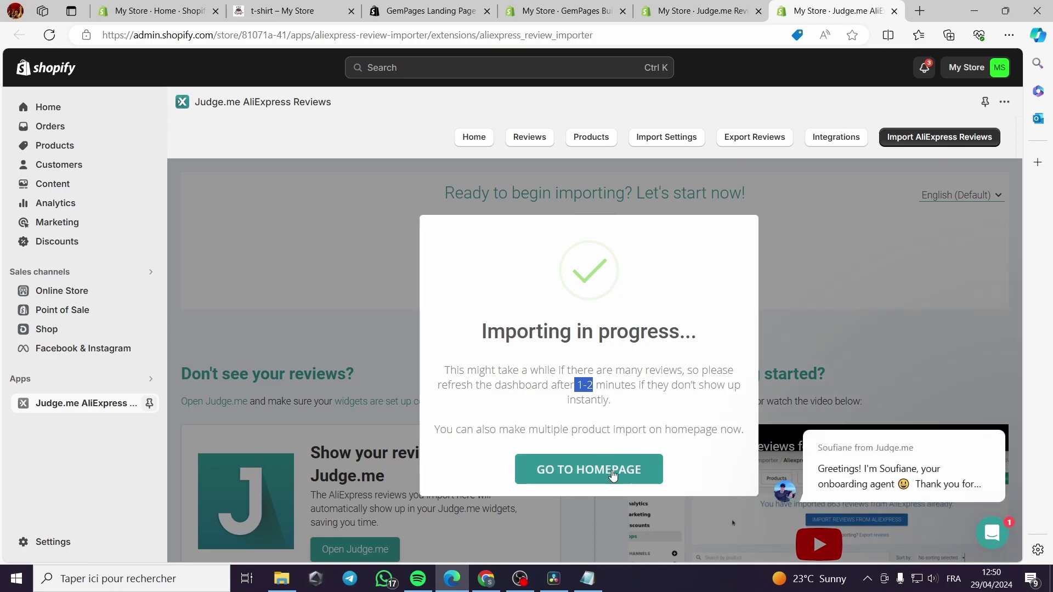
left_click(591, 473)
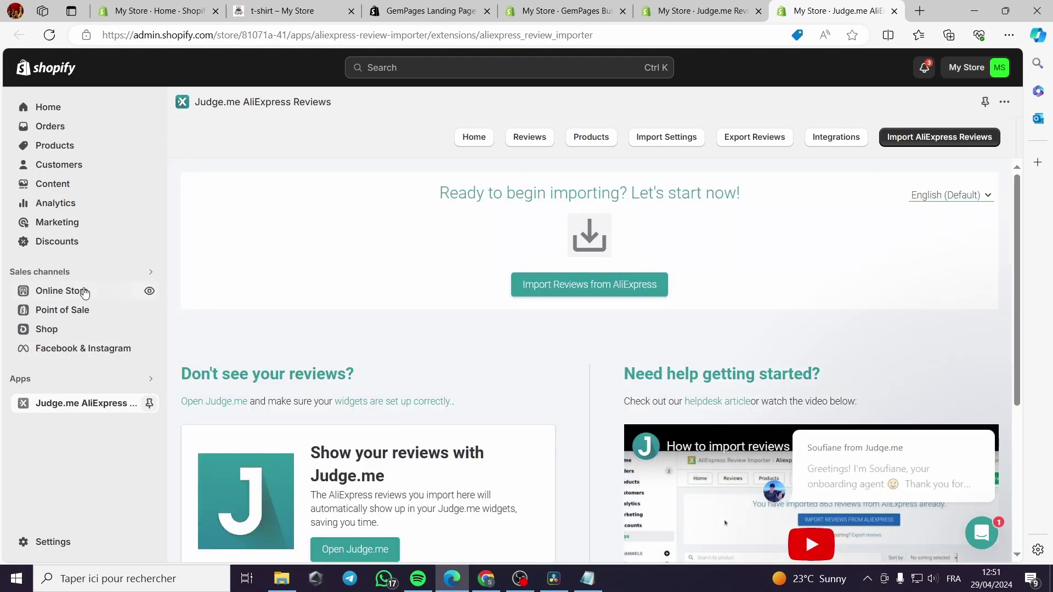
Open GemPages Builder from the installed apps and open the draft landing page in its editor.
left_click(29, 380)
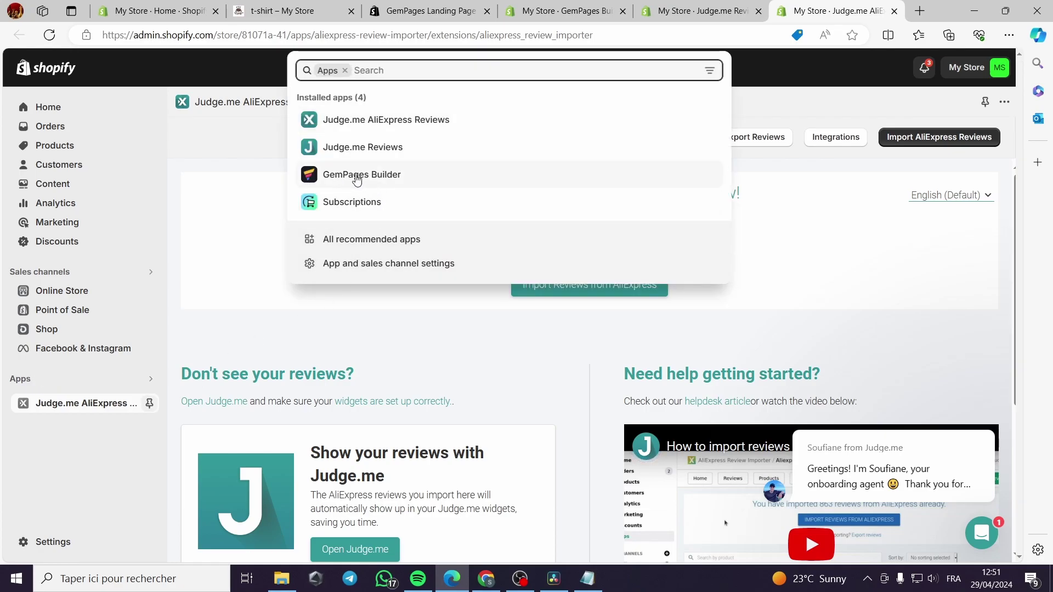
left_click(395, 181)
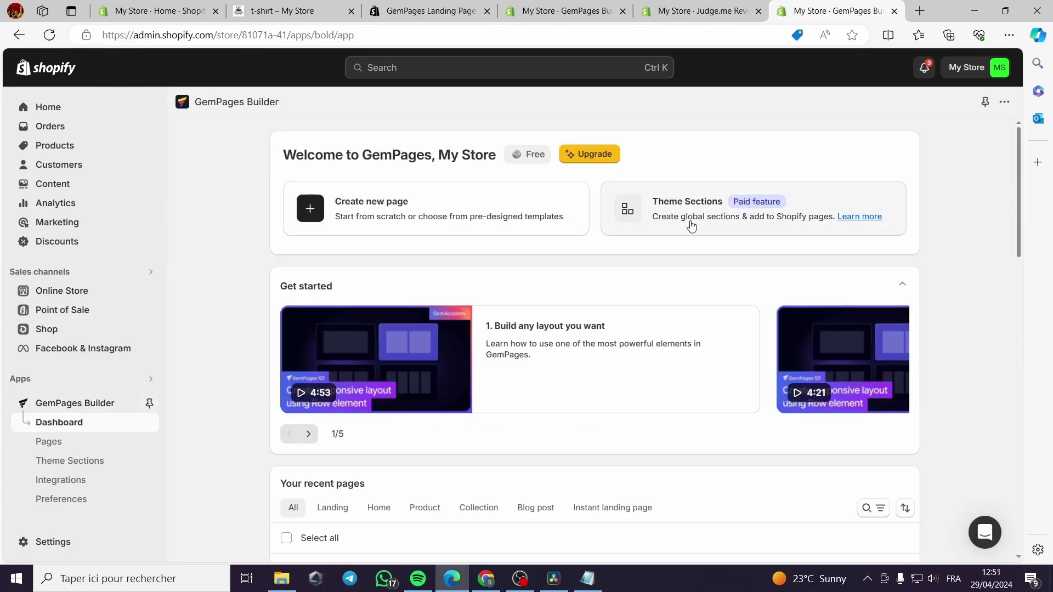
scroll(691, 226, "down", 4)
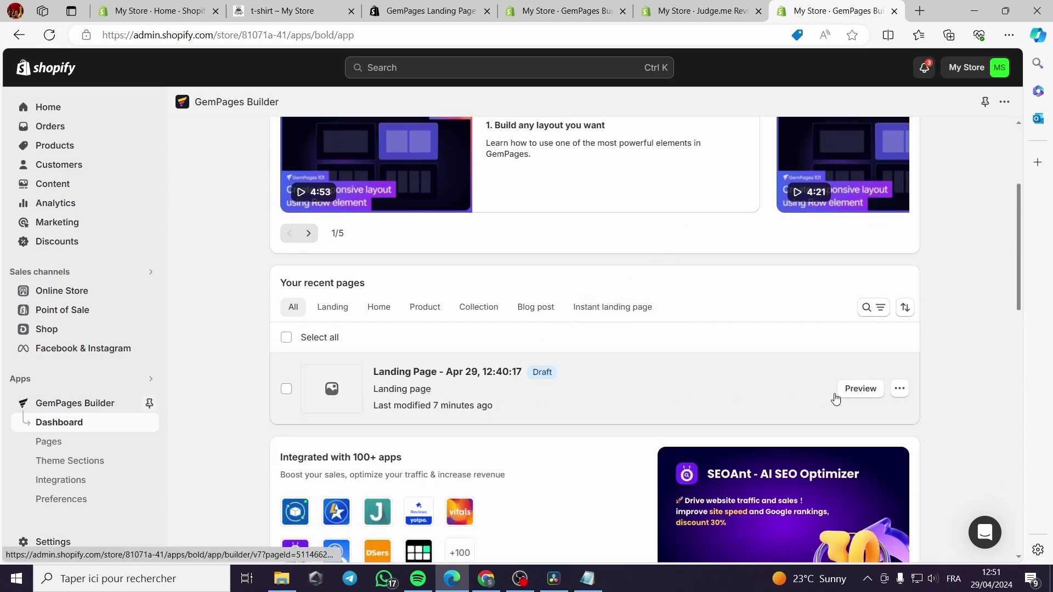
left_click(900, 388)
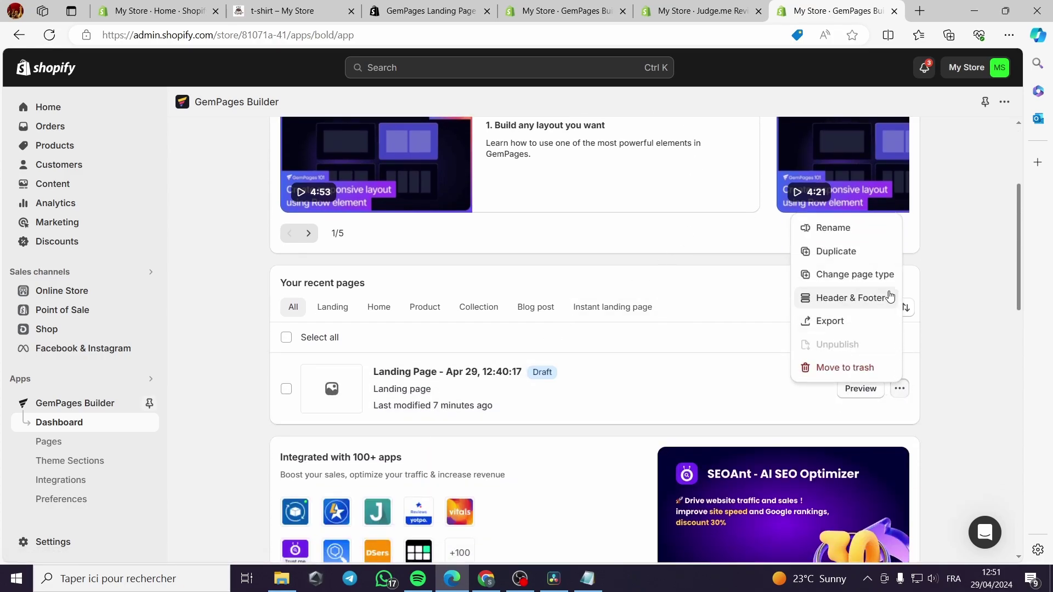
left_click(475, 372)
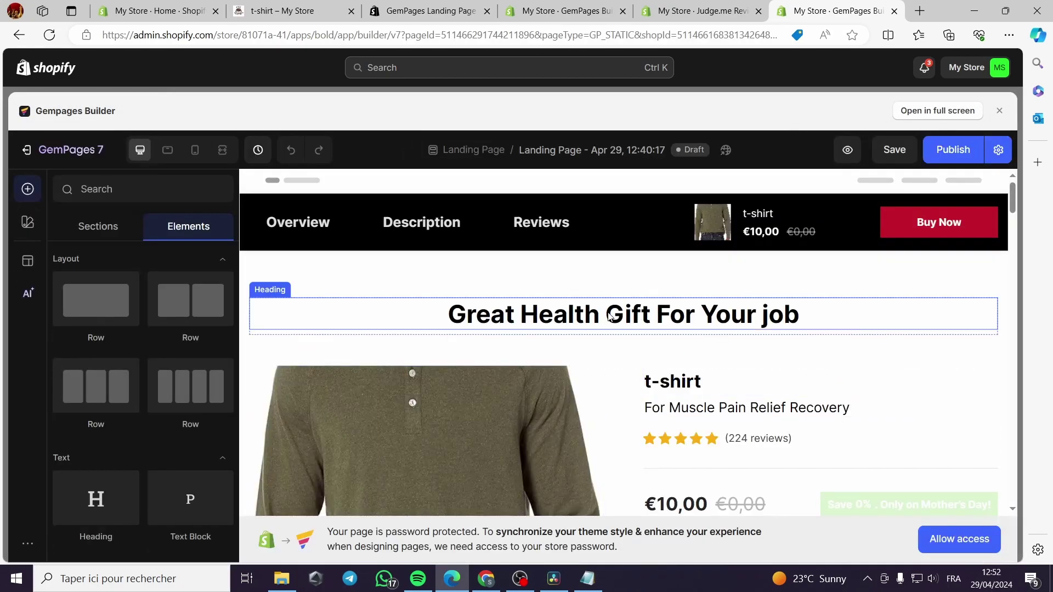
Find the Judge.me element among the Shopify app elements and place it directly below the t-shirt product image.
scroll(630, 323, "down", 3)
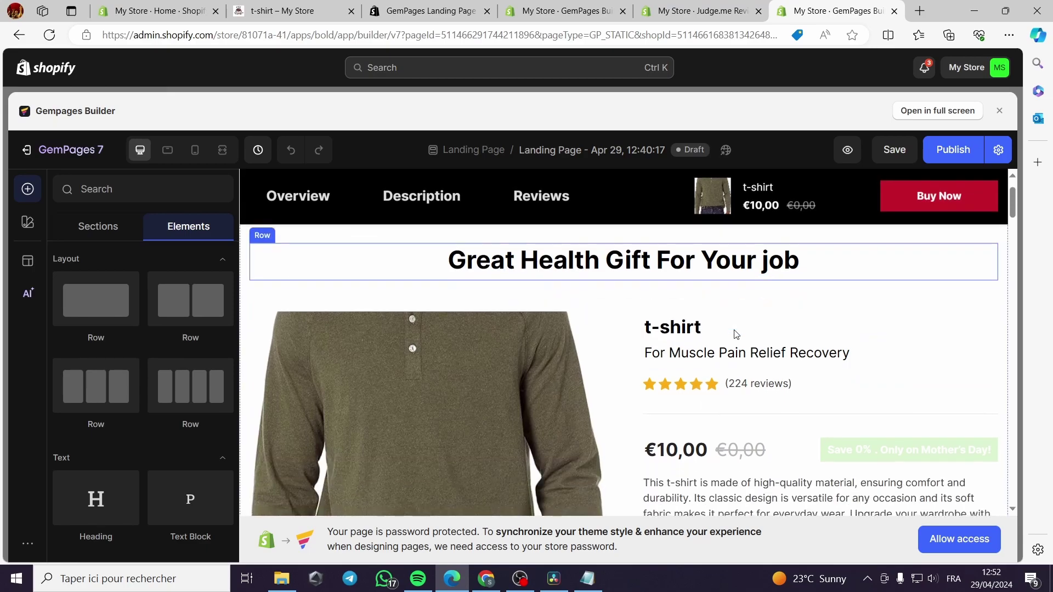
scroll(658, 317, "up", 3)
scroll(597, 362, "down", 6)
scroll(592, 359, "up", 2)
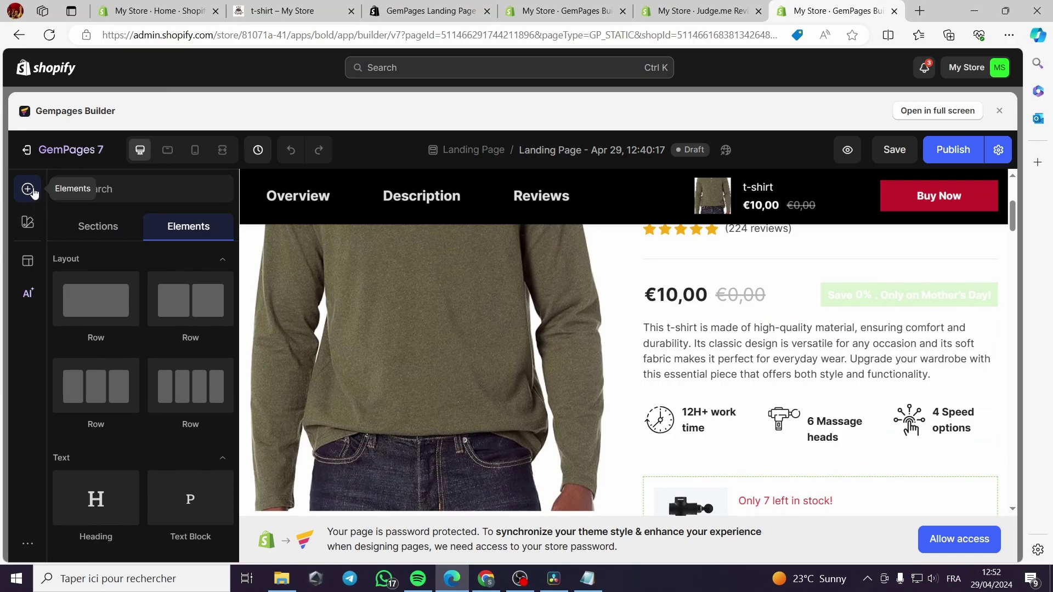
scroll(142, 307, "down", 5)
left_click_drag(235, 304, 235, 486)
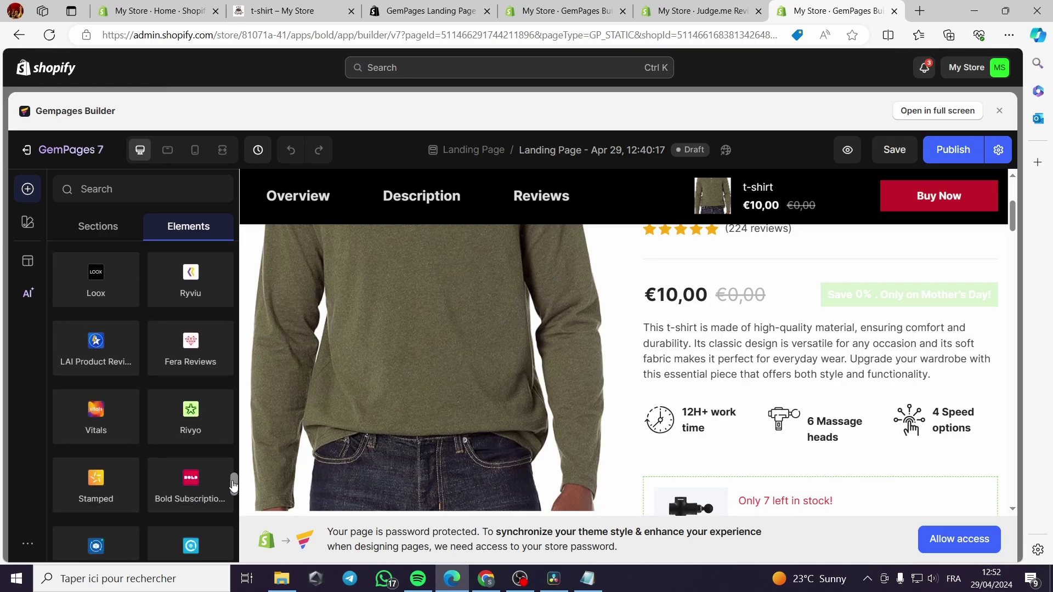
scroll(169, 483, "down", 2)
scroll(169, 483, "up", 2)
scroll(180, 469, "up", 2)
scroll(180, 469, "down", 2)
scroll(180, 468, "up", 2)
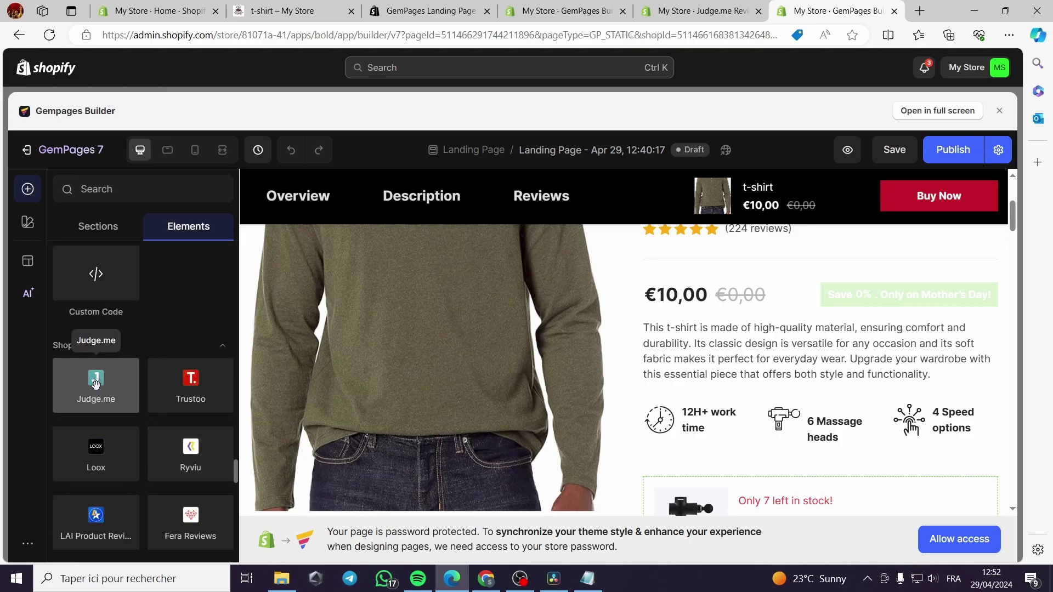
left_click_drag(97, 384, 366, 352)
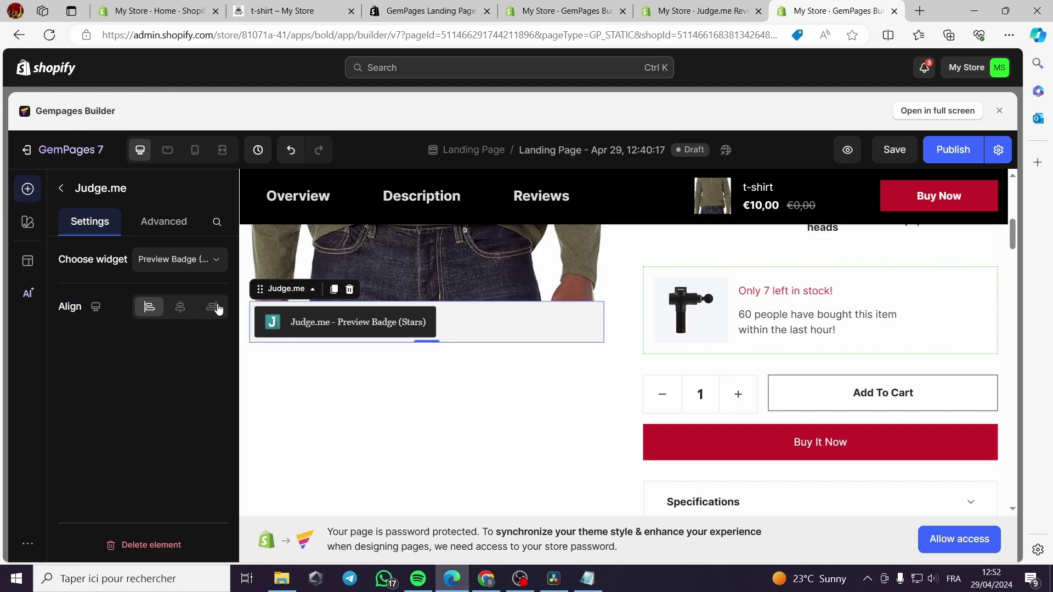
Set the new Judge.me element to the Review Widget and check its placement under the product image.
left_click(181, 260)
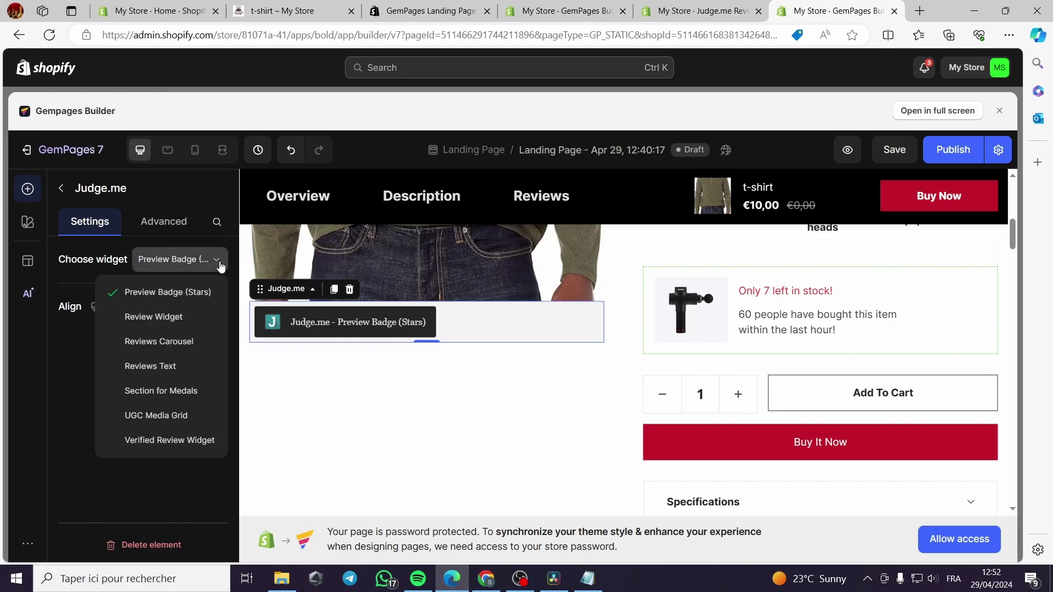
left_click(149, 317)
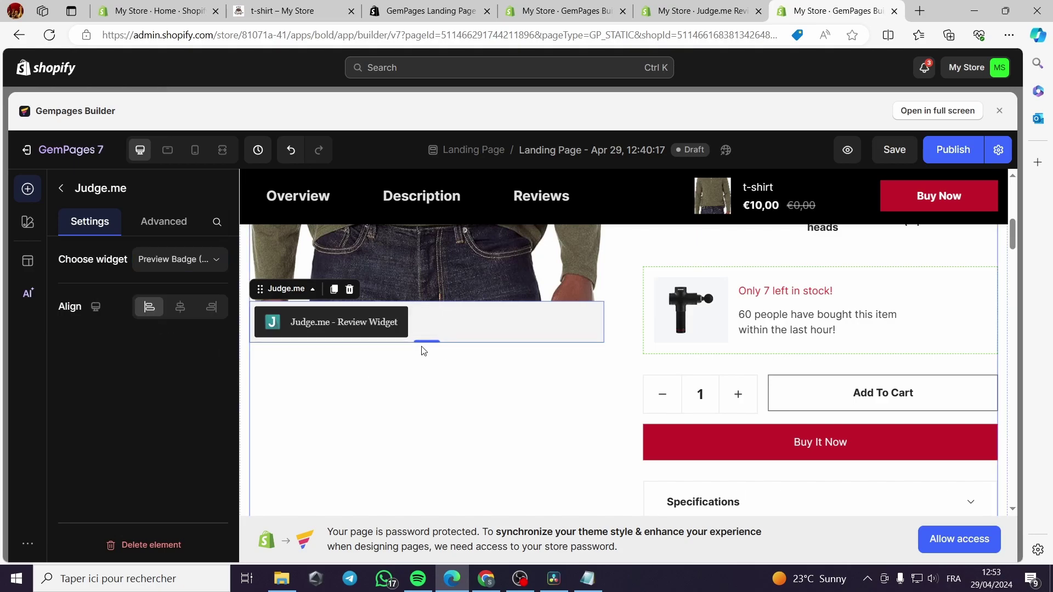
scroll(388, 341, "down", 2)
scroll(388, 342, "down", 3)
scroll(401, 351, "up", 5)
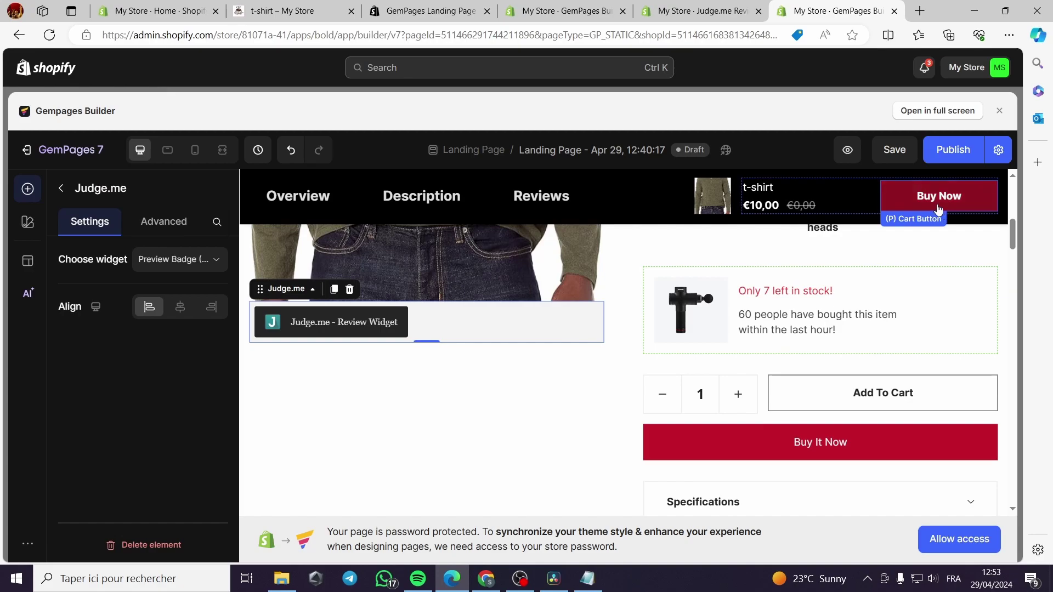
Save the landing page and open its storefront preview.
left_click(894, 151)
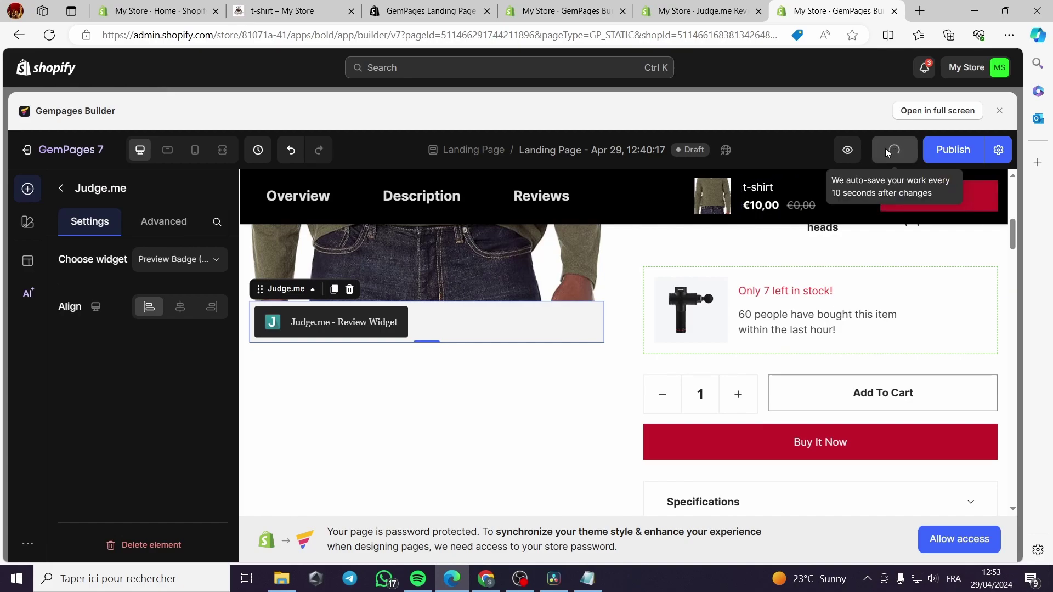
left_click(850, 150)
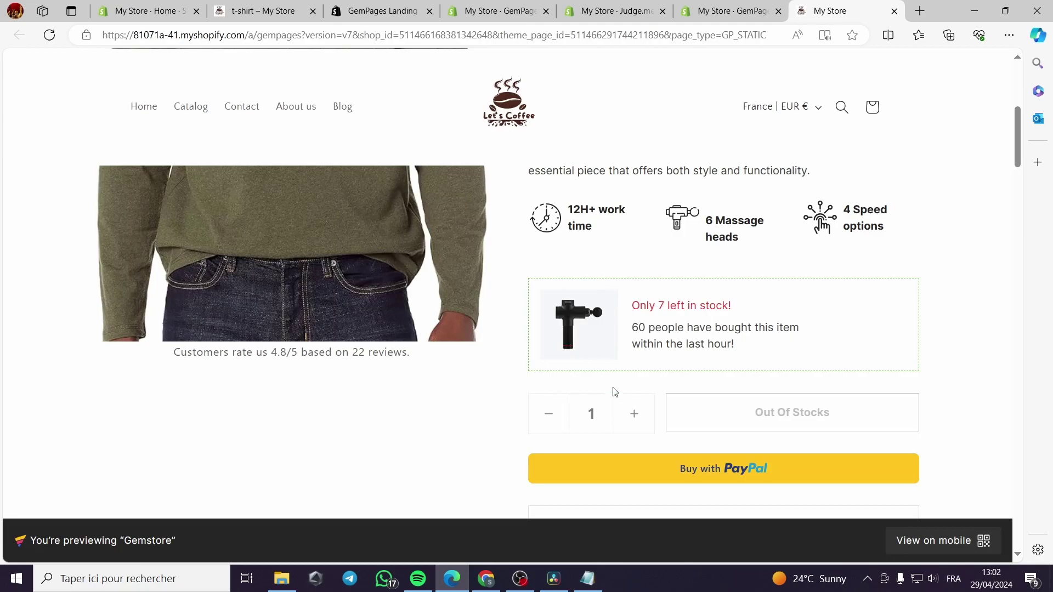
left_click(736, 9)
left_click(843, 9)
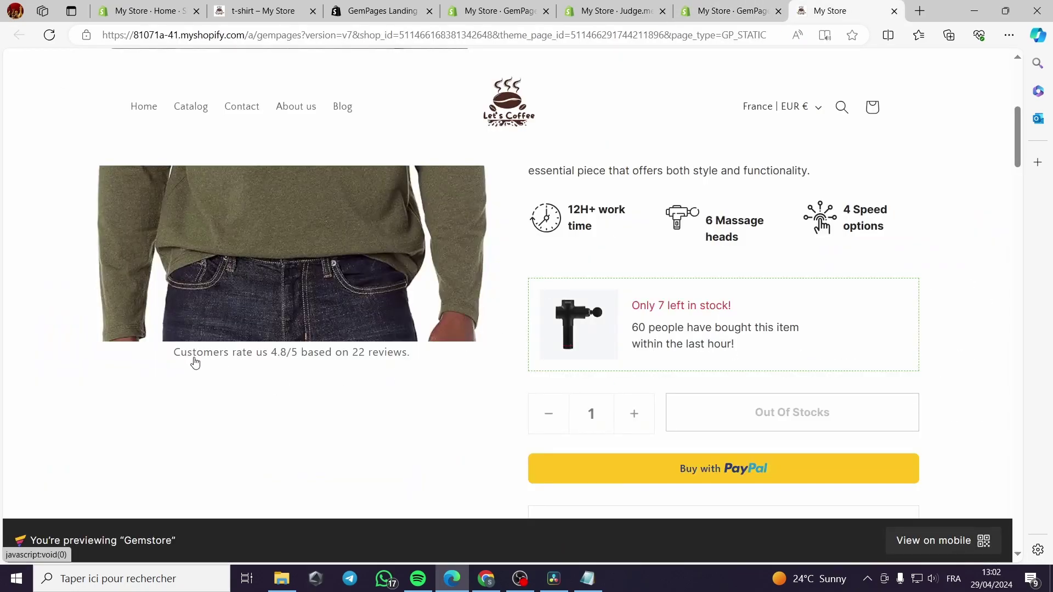
Compare the widget type chosen for the Judge.me element in the editor with the review line in the storefront preview.
left_click(766, 7)
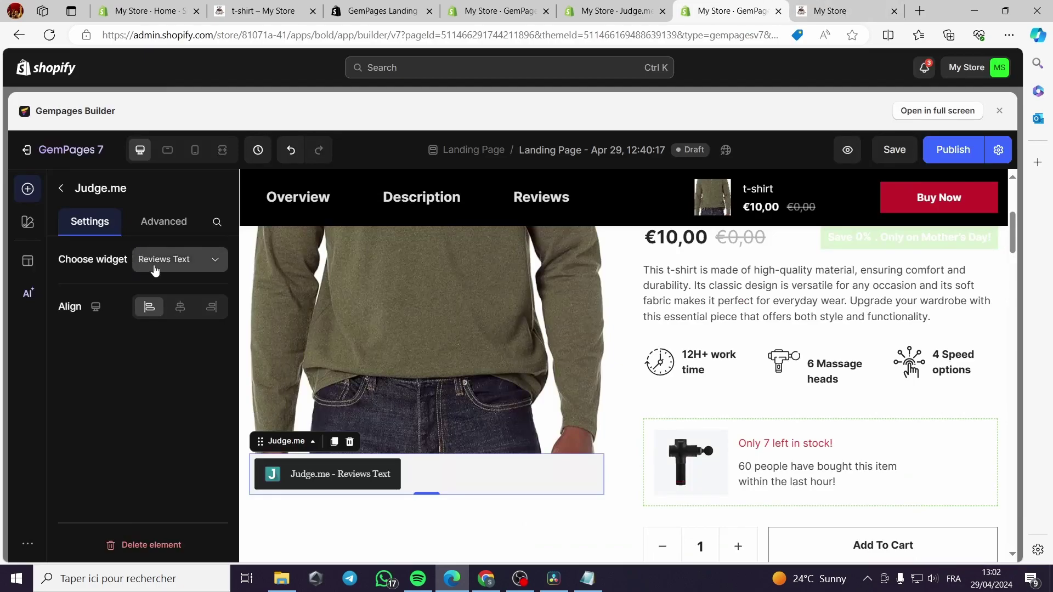
left_click(179, 269)
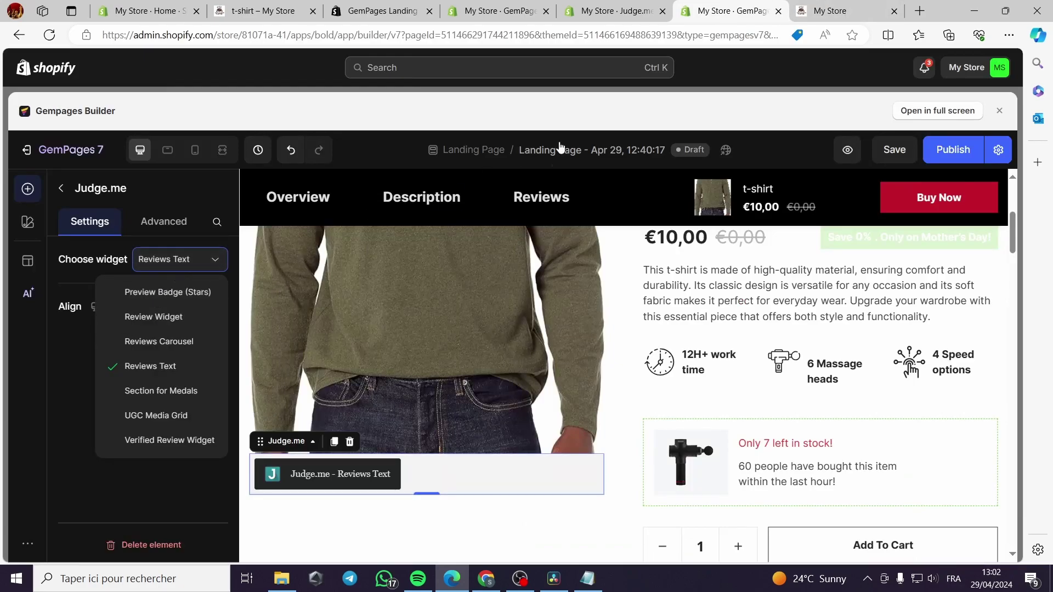
left_click(844, 7)
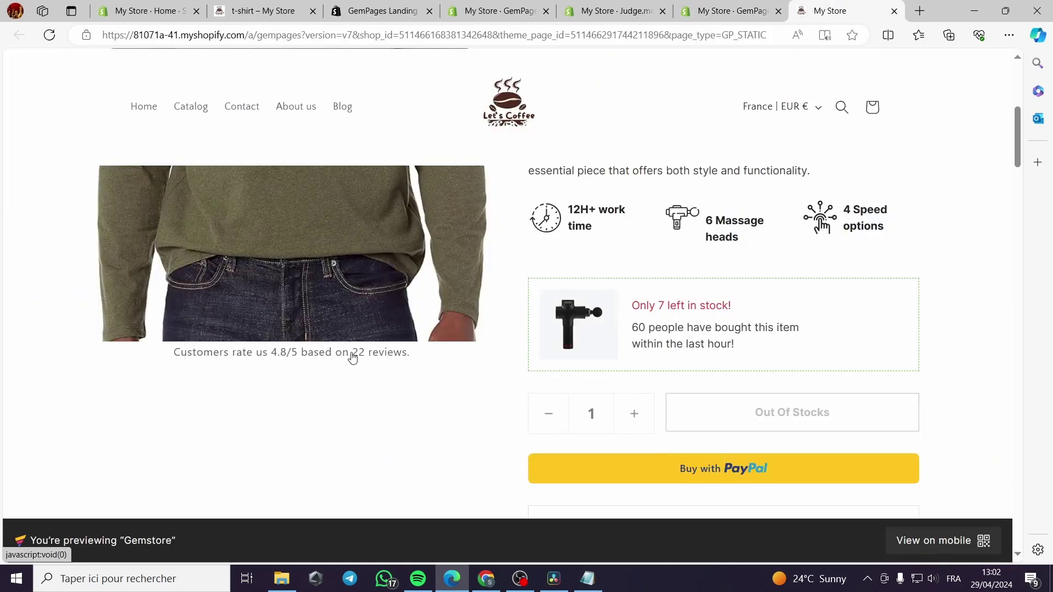
left_click(740, 12)
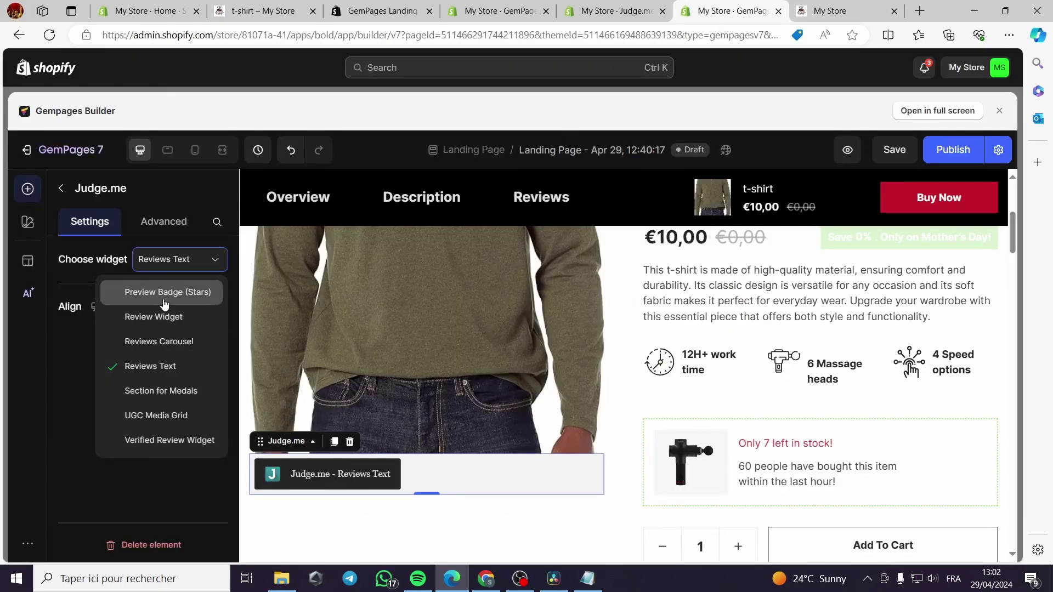
Change the Judge.me element below the product image to Review Widget and look over the available widget types.
left_click(149, 328)
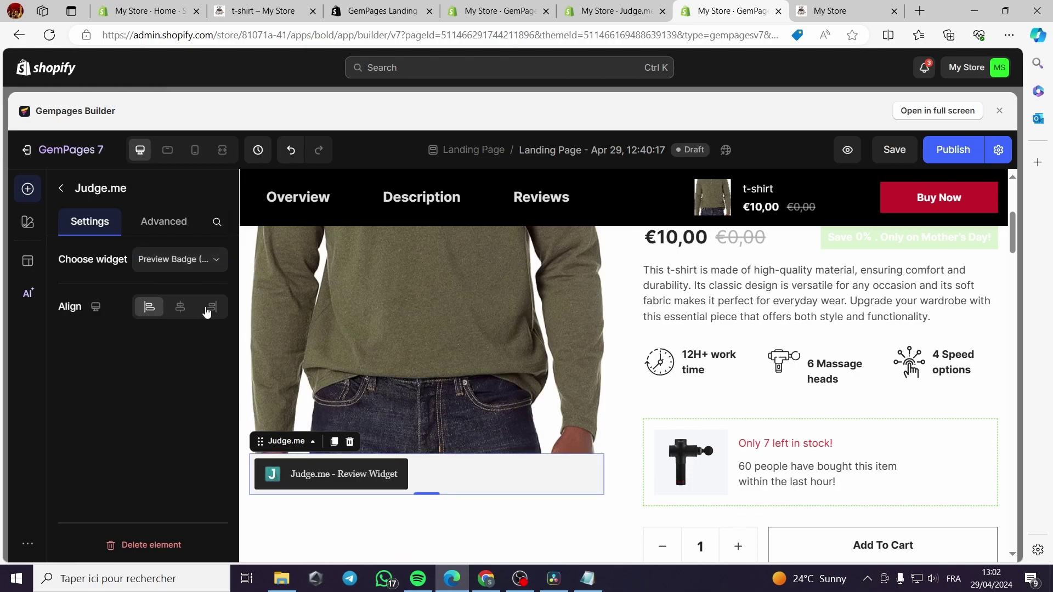
left_click(206, 268)
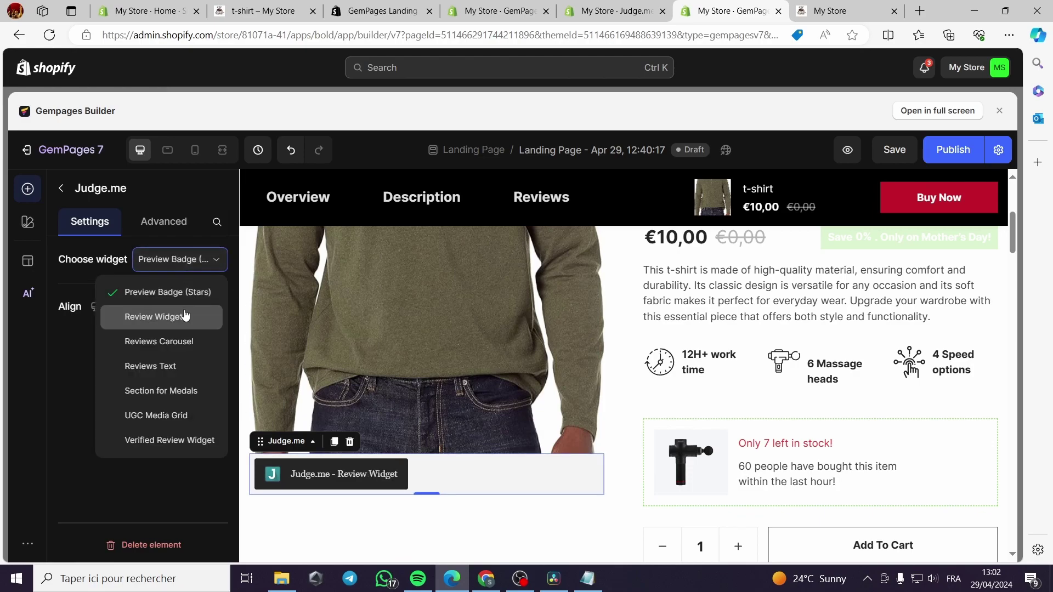
left_click(137, 503)
scroll(729, 389, "down", 5)
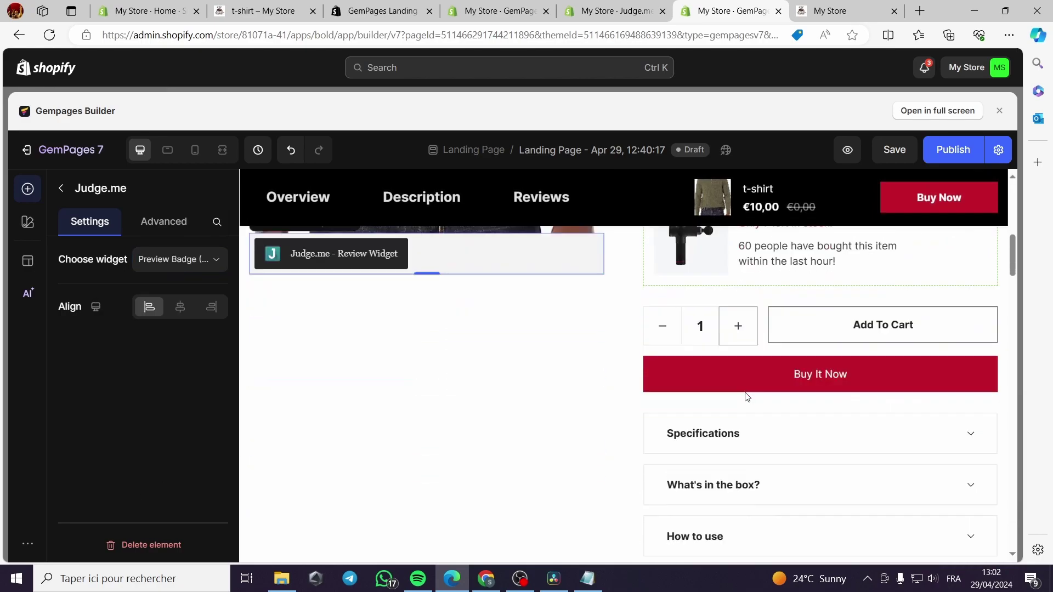
scroll(600, 529, "up", 8)
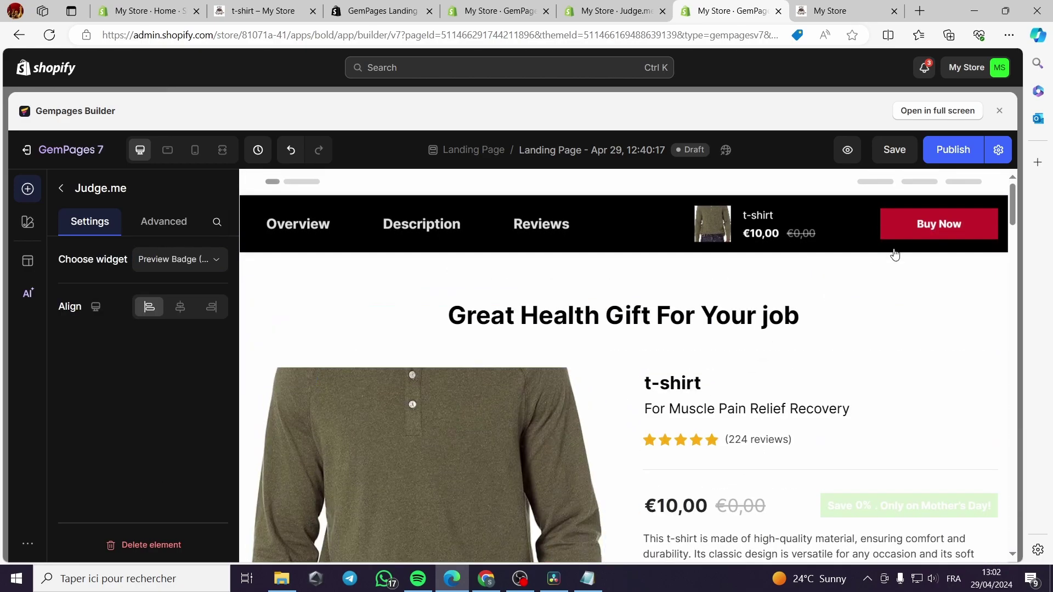
Leave the Judge.me element's settings and look over the landing page's product section.
left_click(61, 188)
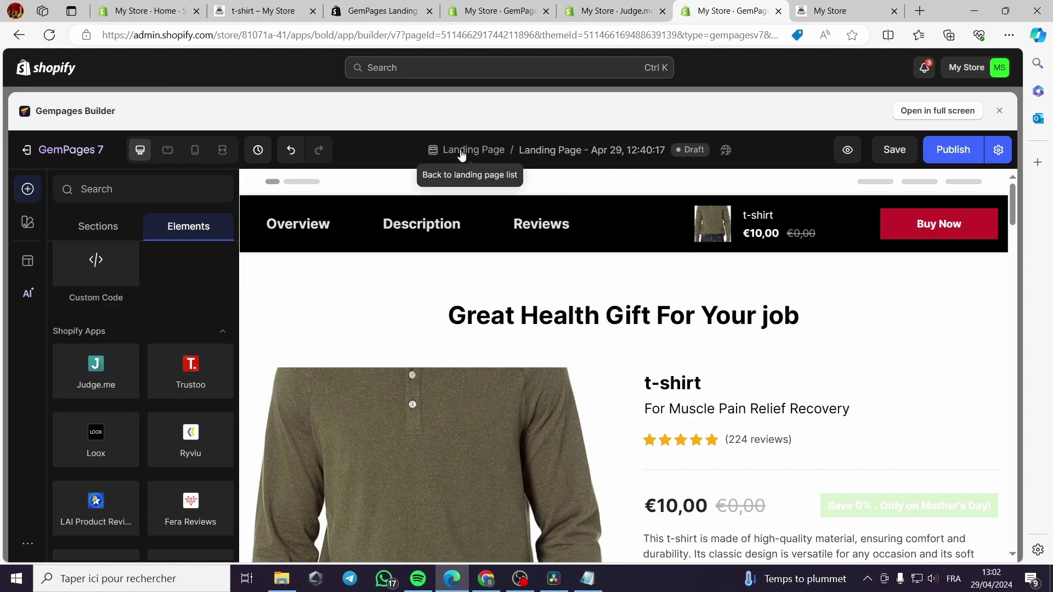
scroll(883, 275, "down", 8)
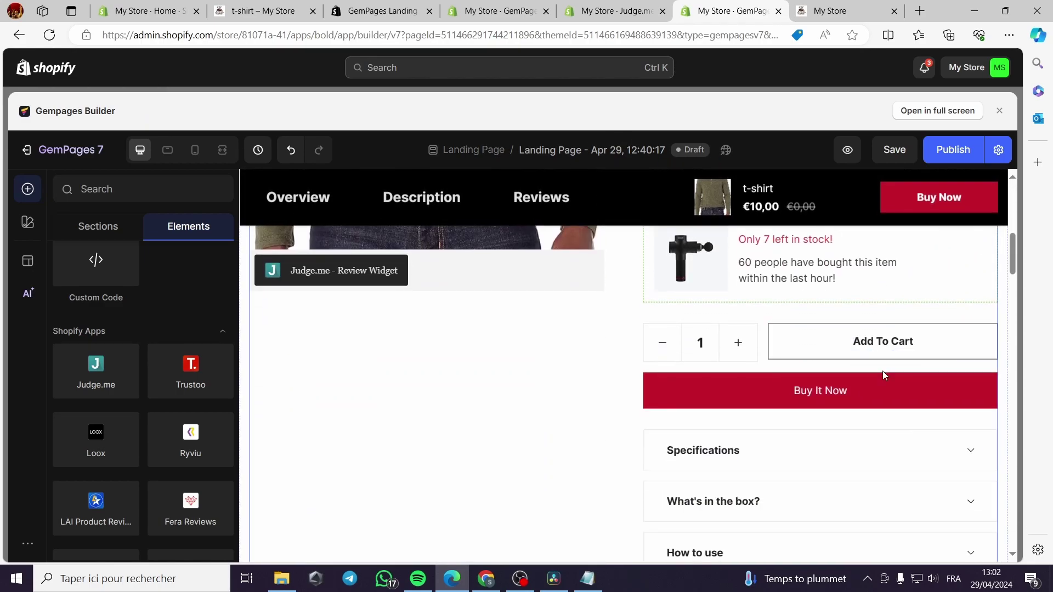
scroll(884, 364, "up", 8)
scroll(884, 365, "down", 4)
mouse_move(1012, 241)
left_mouse_down()
mouse_move(1029, 394)
mouse_move(1028, 543)
mouse_move(1027, 201)
left_mouse_up()
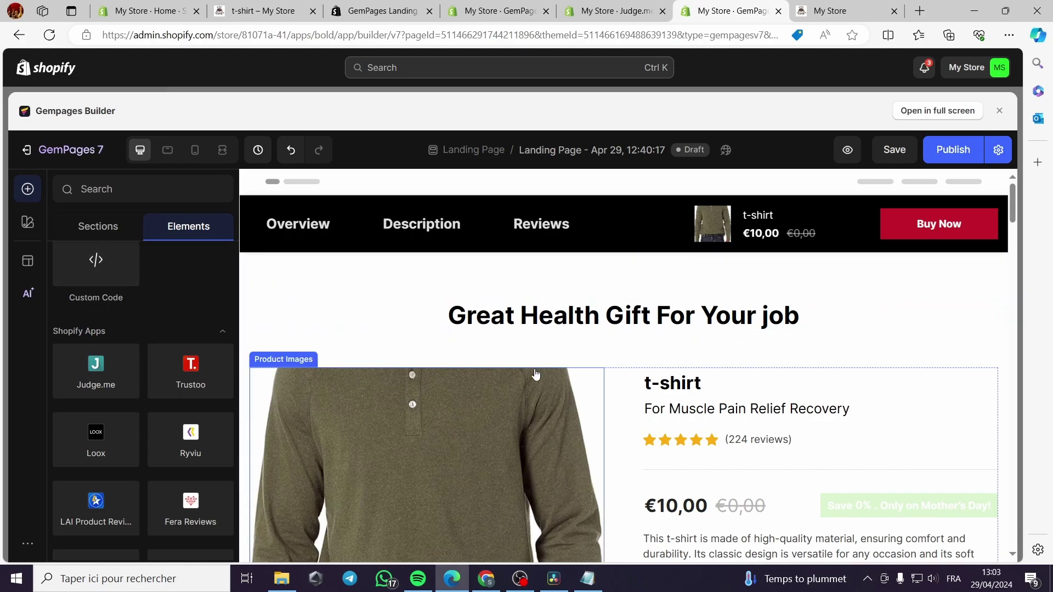
scroll(731, 376, "down", 3)
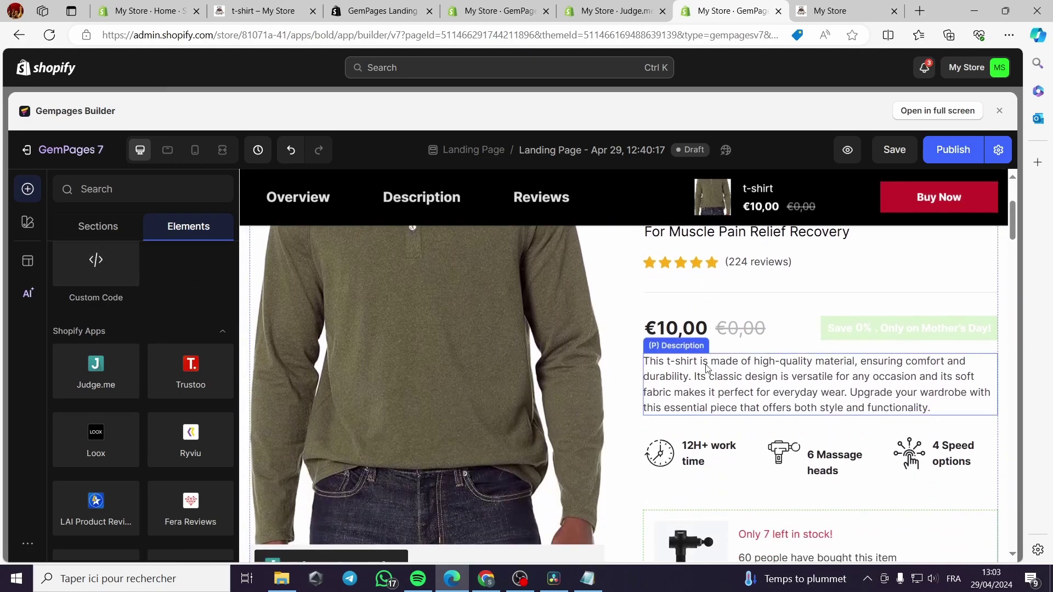